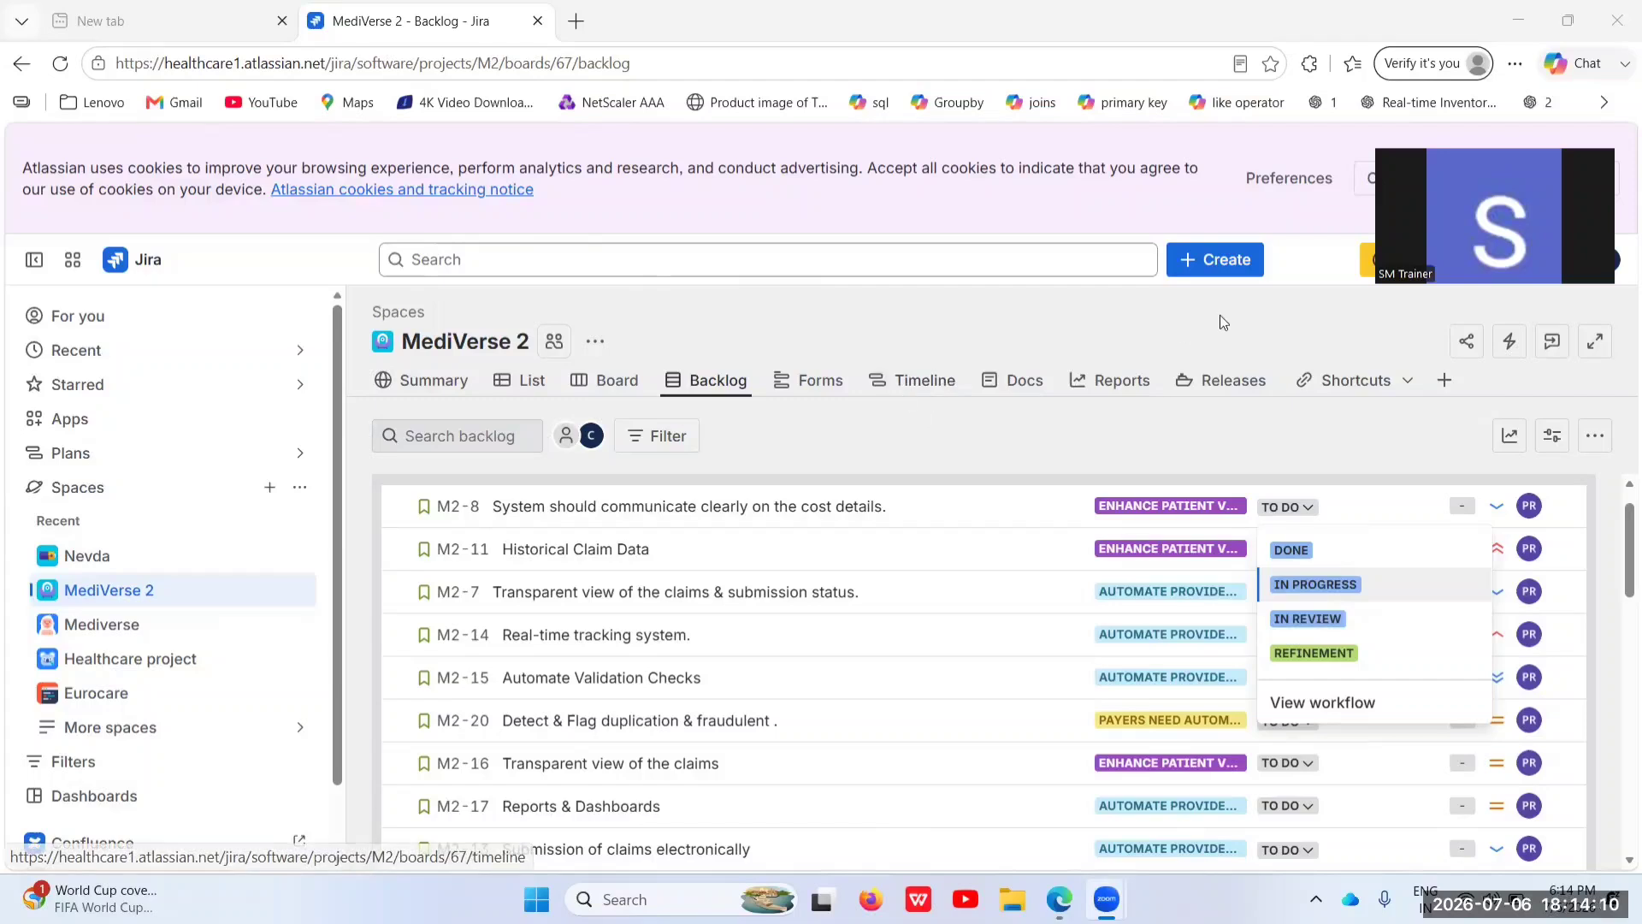
# Start creating a new space, browse the suggested templates and use the Scrum template
pyautogui.click(274, 494)
pyautogui.scroll(-1, 504, 578)
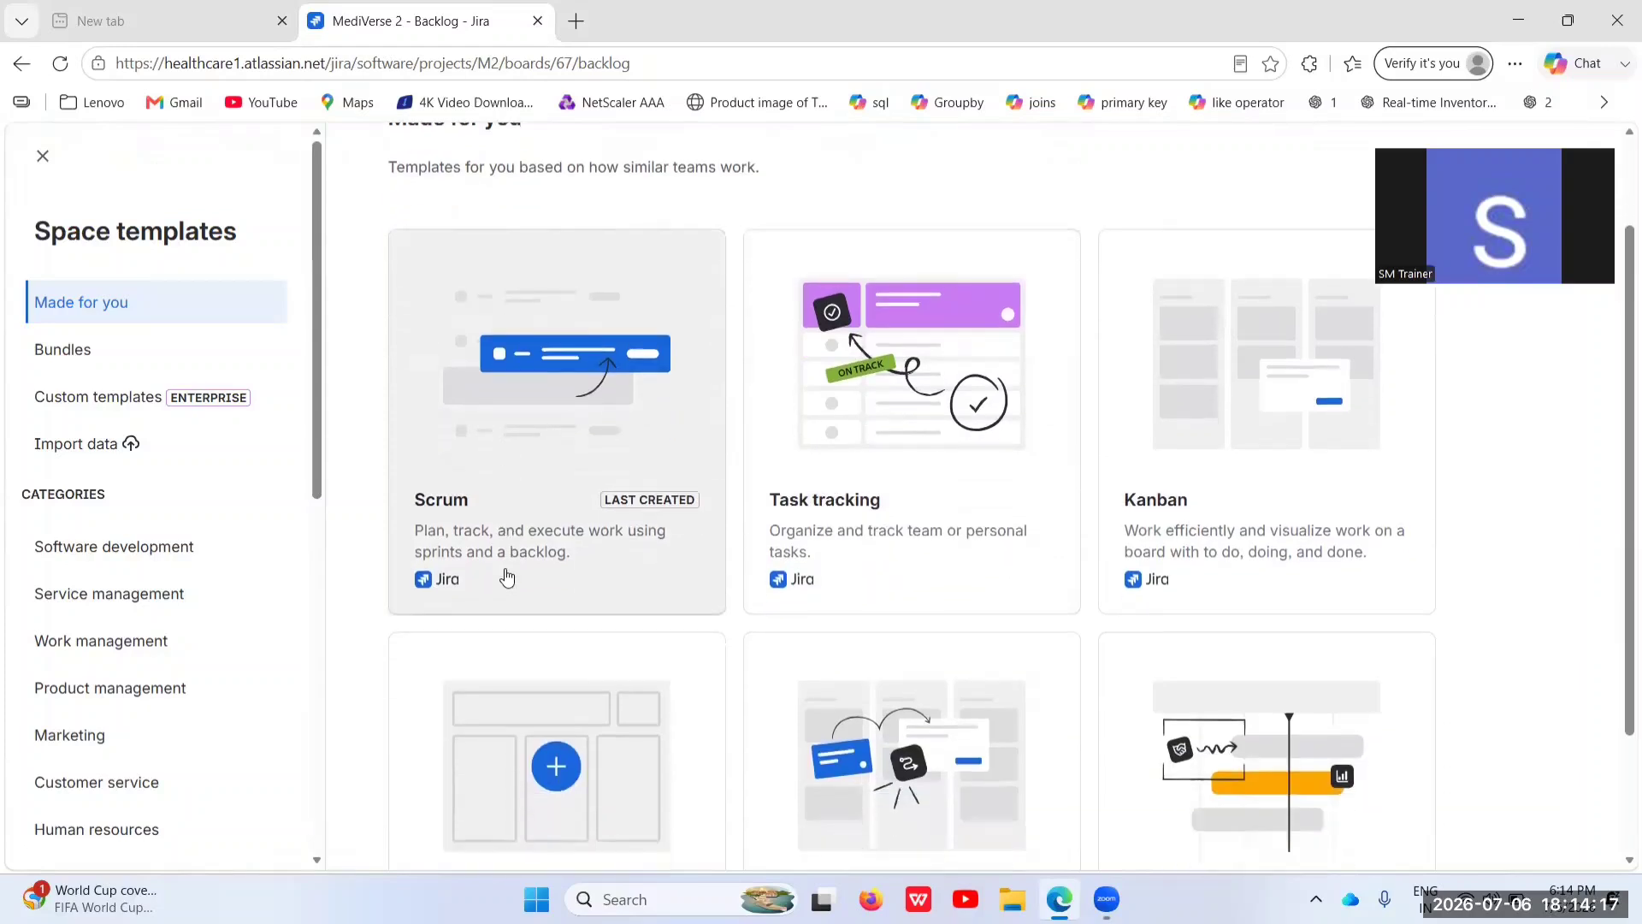
pyautogui.scroll(-2, 972, 622)
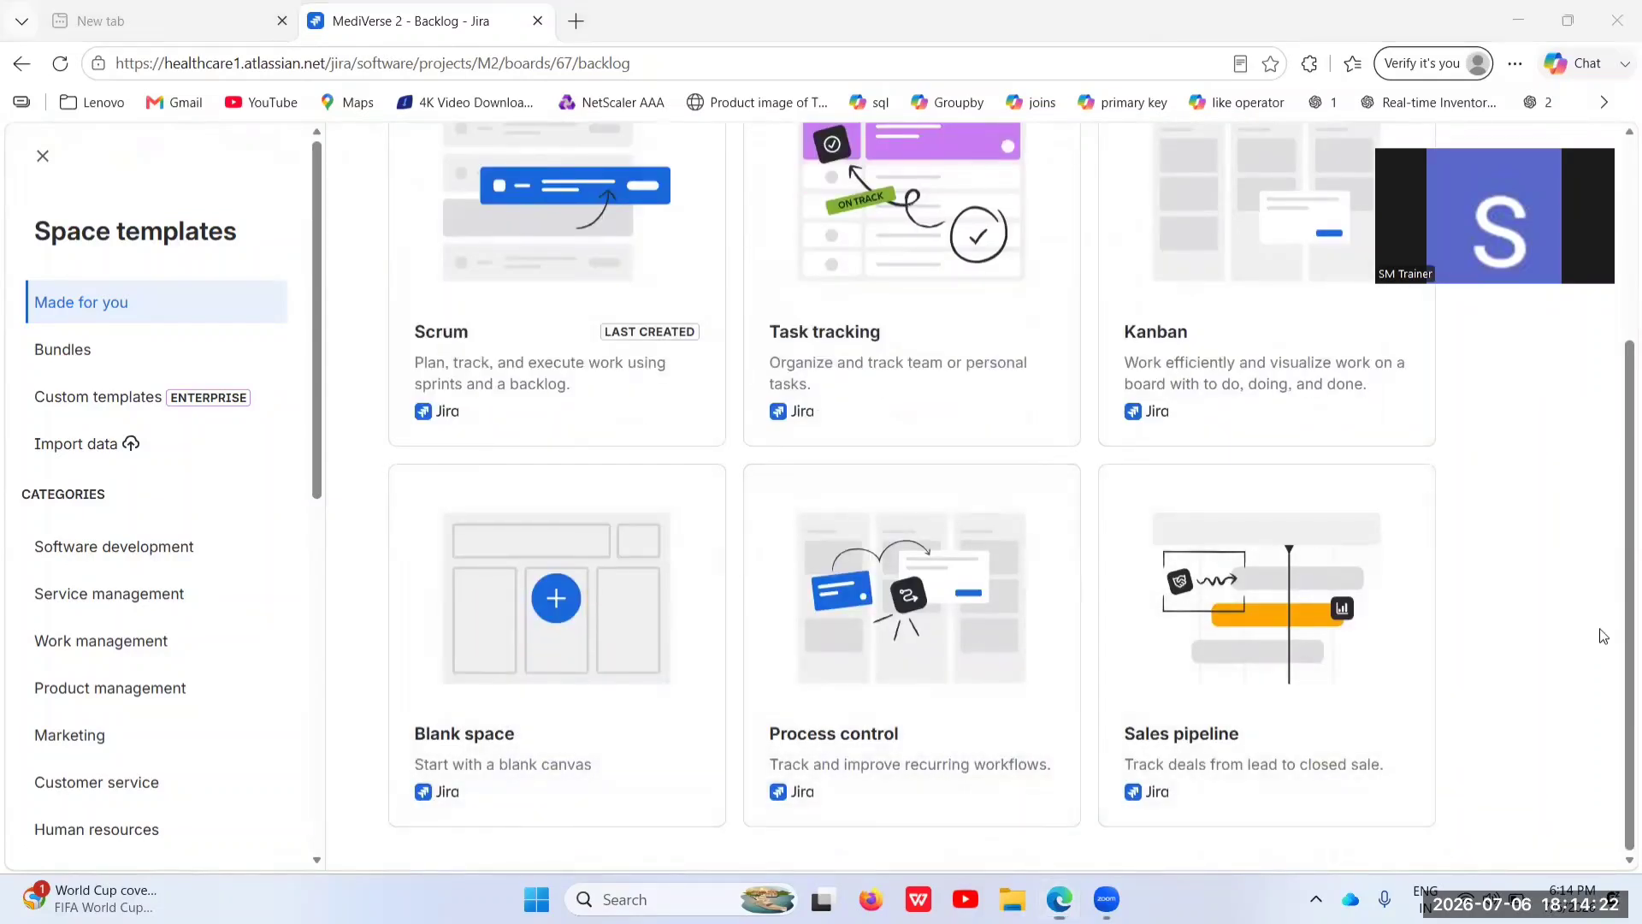
pyautogui.scroll(2, 768, 489)
pyautogui.scroll(1, 571, 358)
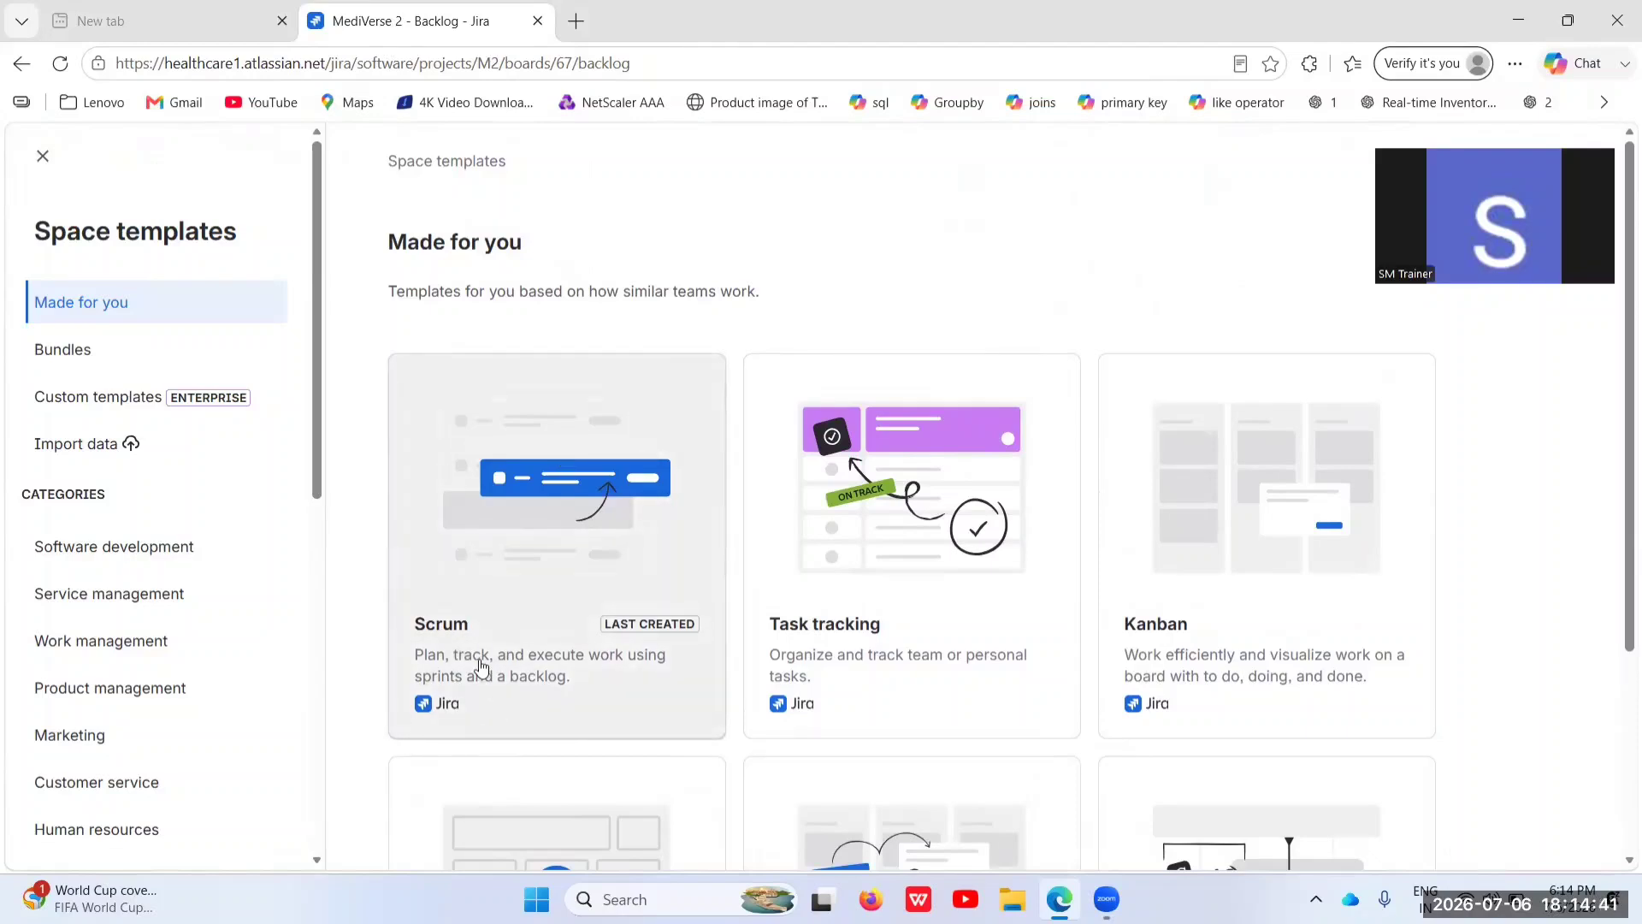
pyautogui.click(520, 596)
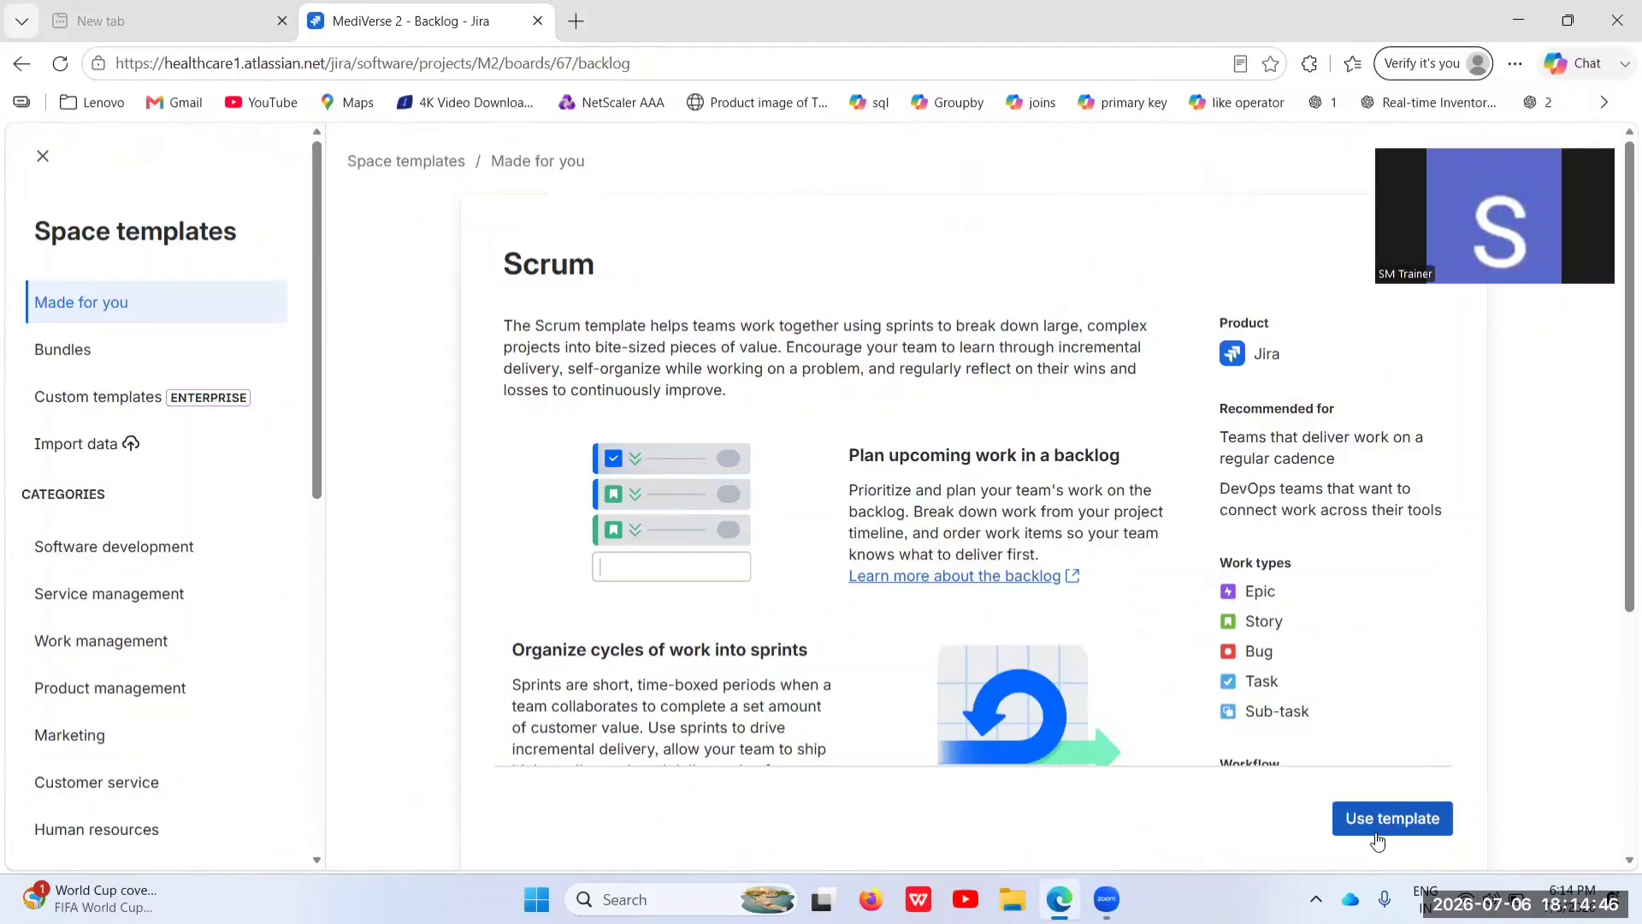
pyautogui.click(1378, 840)
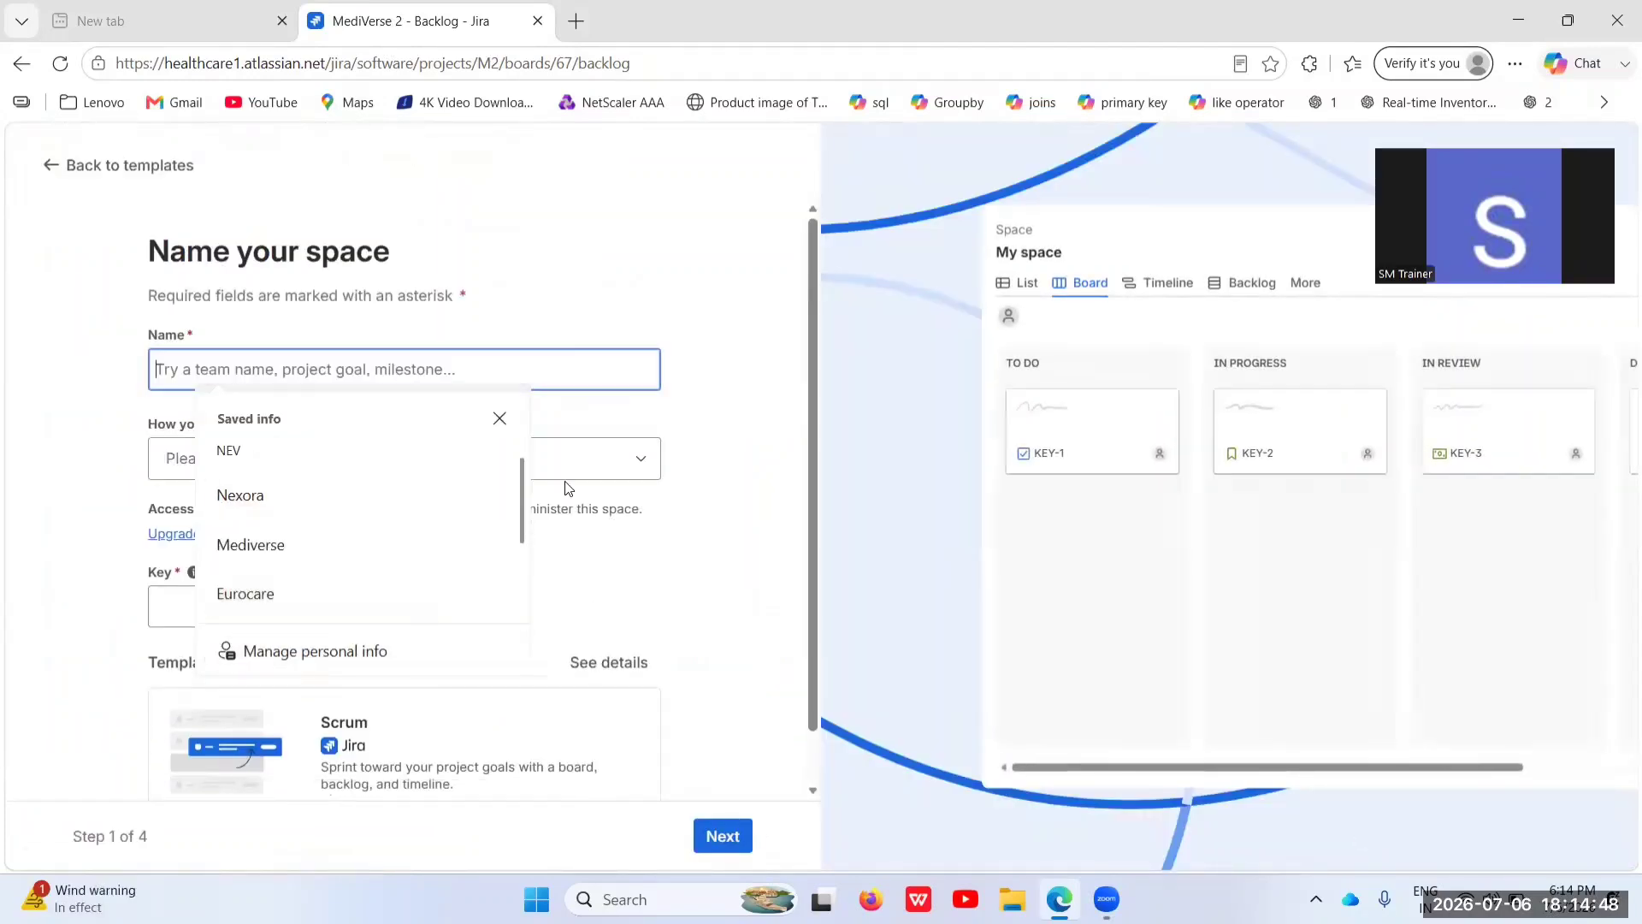
# Name the new space Scrum Master Project1
pyautogui.click(501, 419)
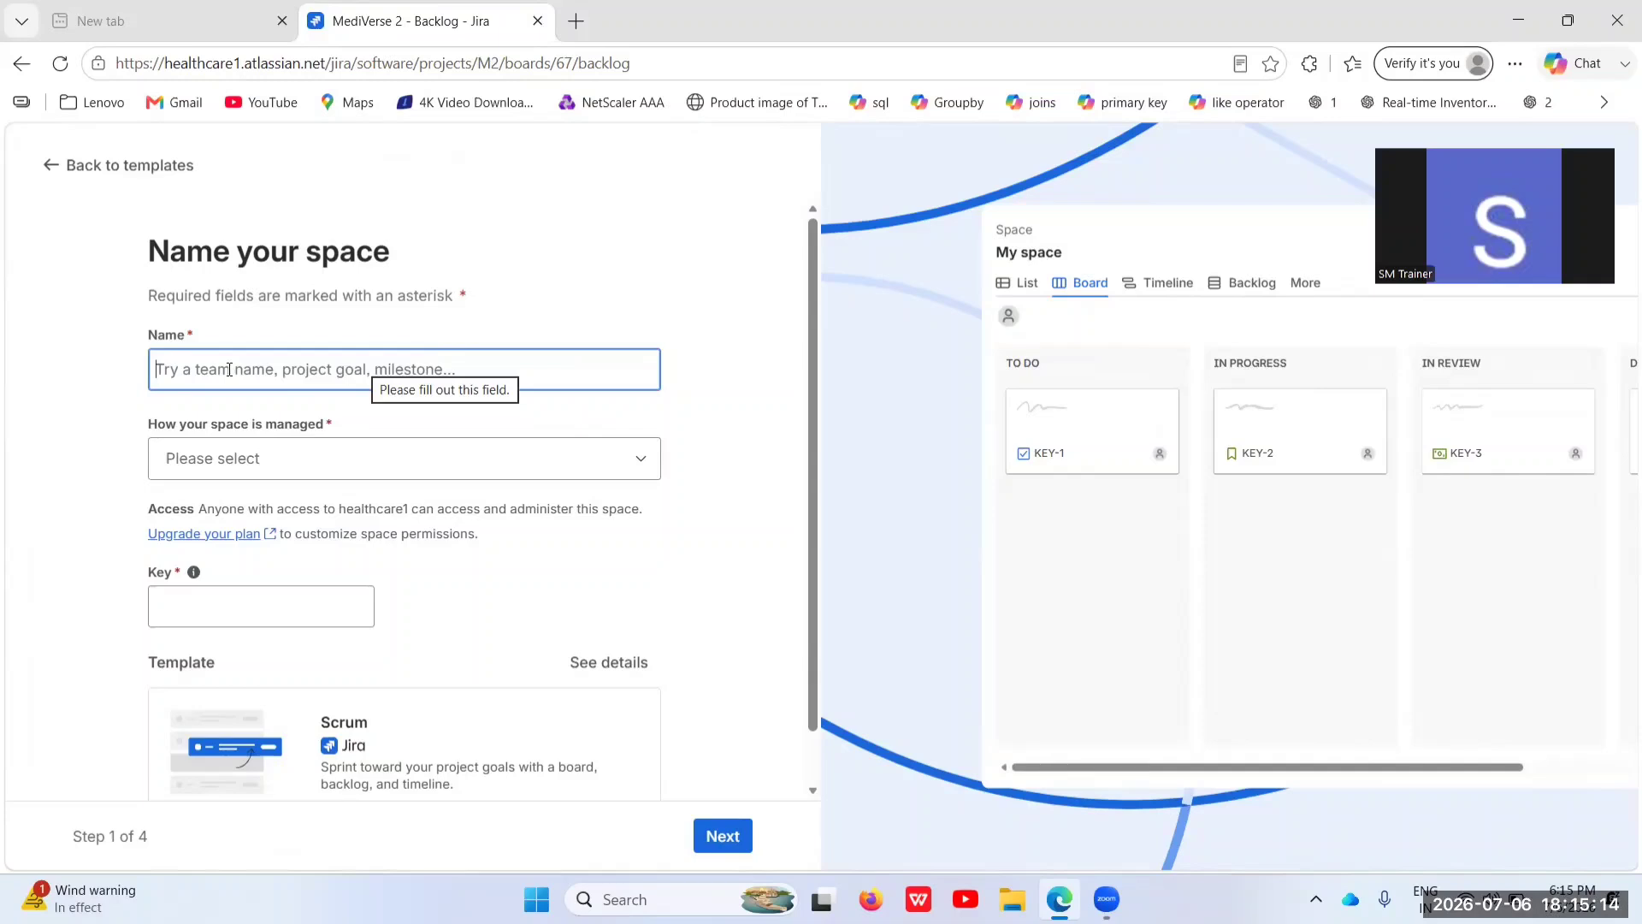
pyautogui.press('capslock')
pyautogui.write('S')
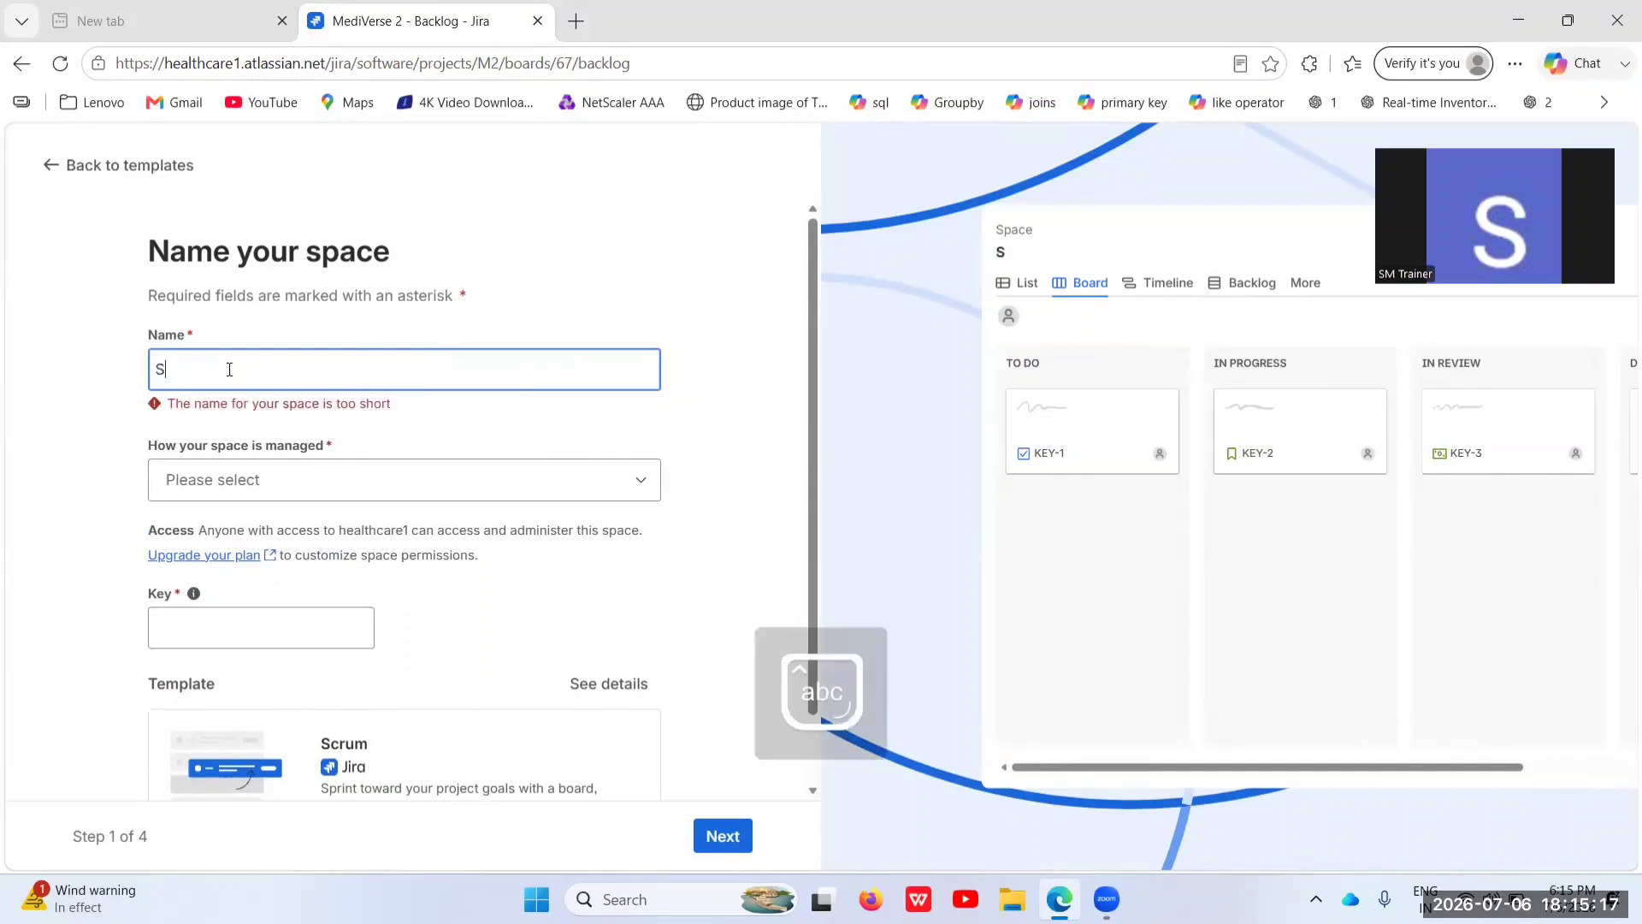
pyautogui.press('capslock')
pyautogui.write('crum M')
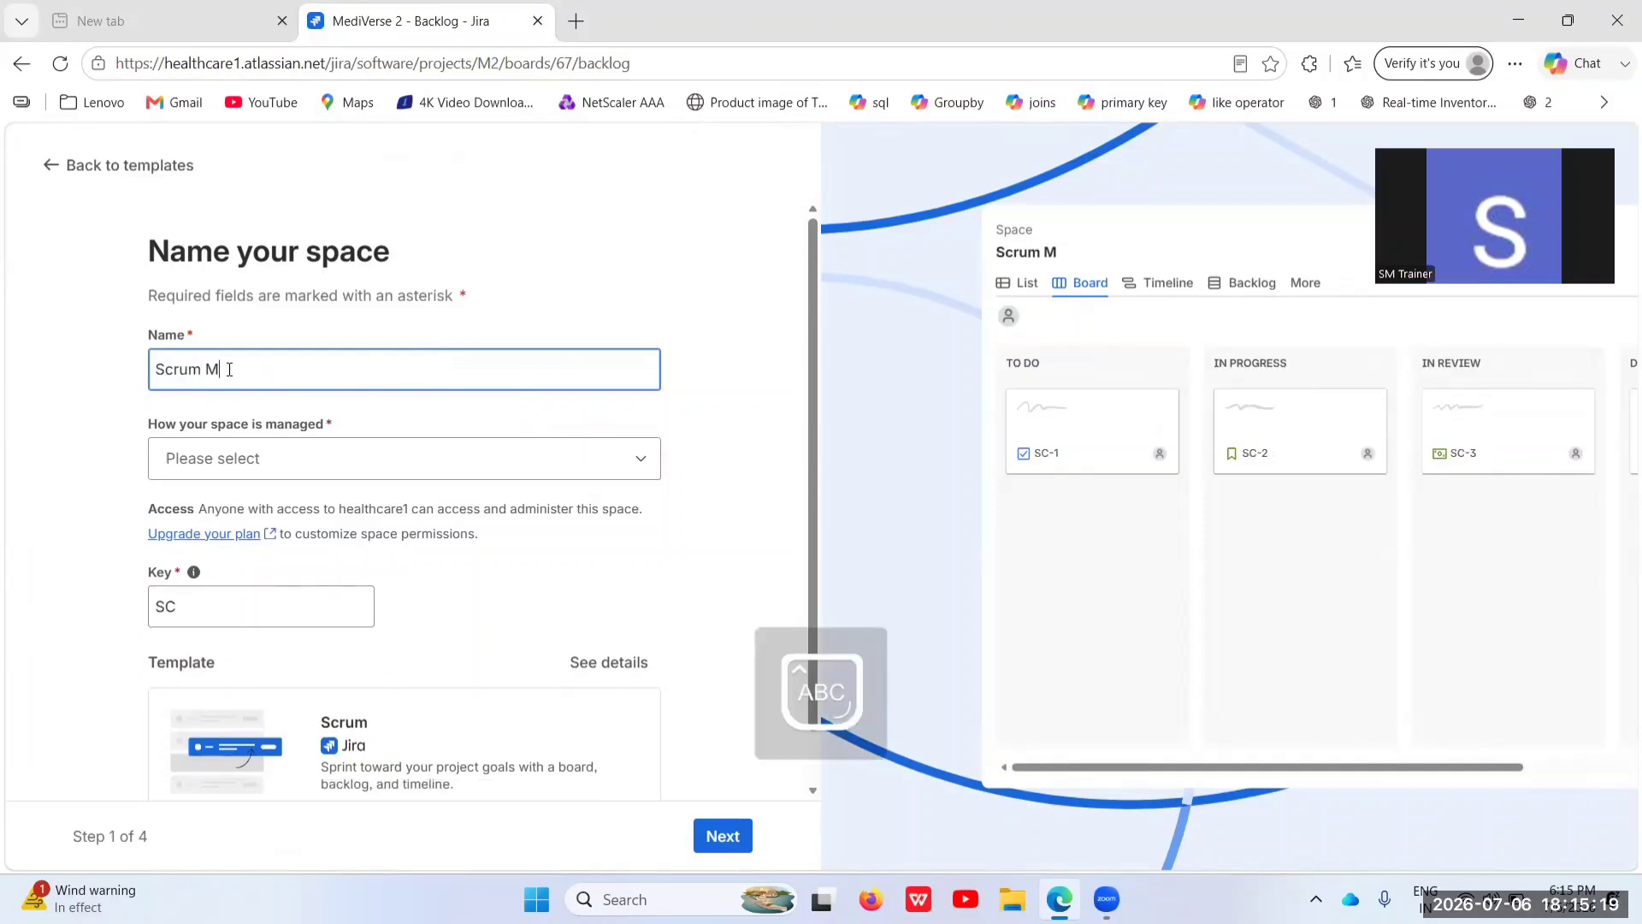
pyautogui.write('aster Projec')
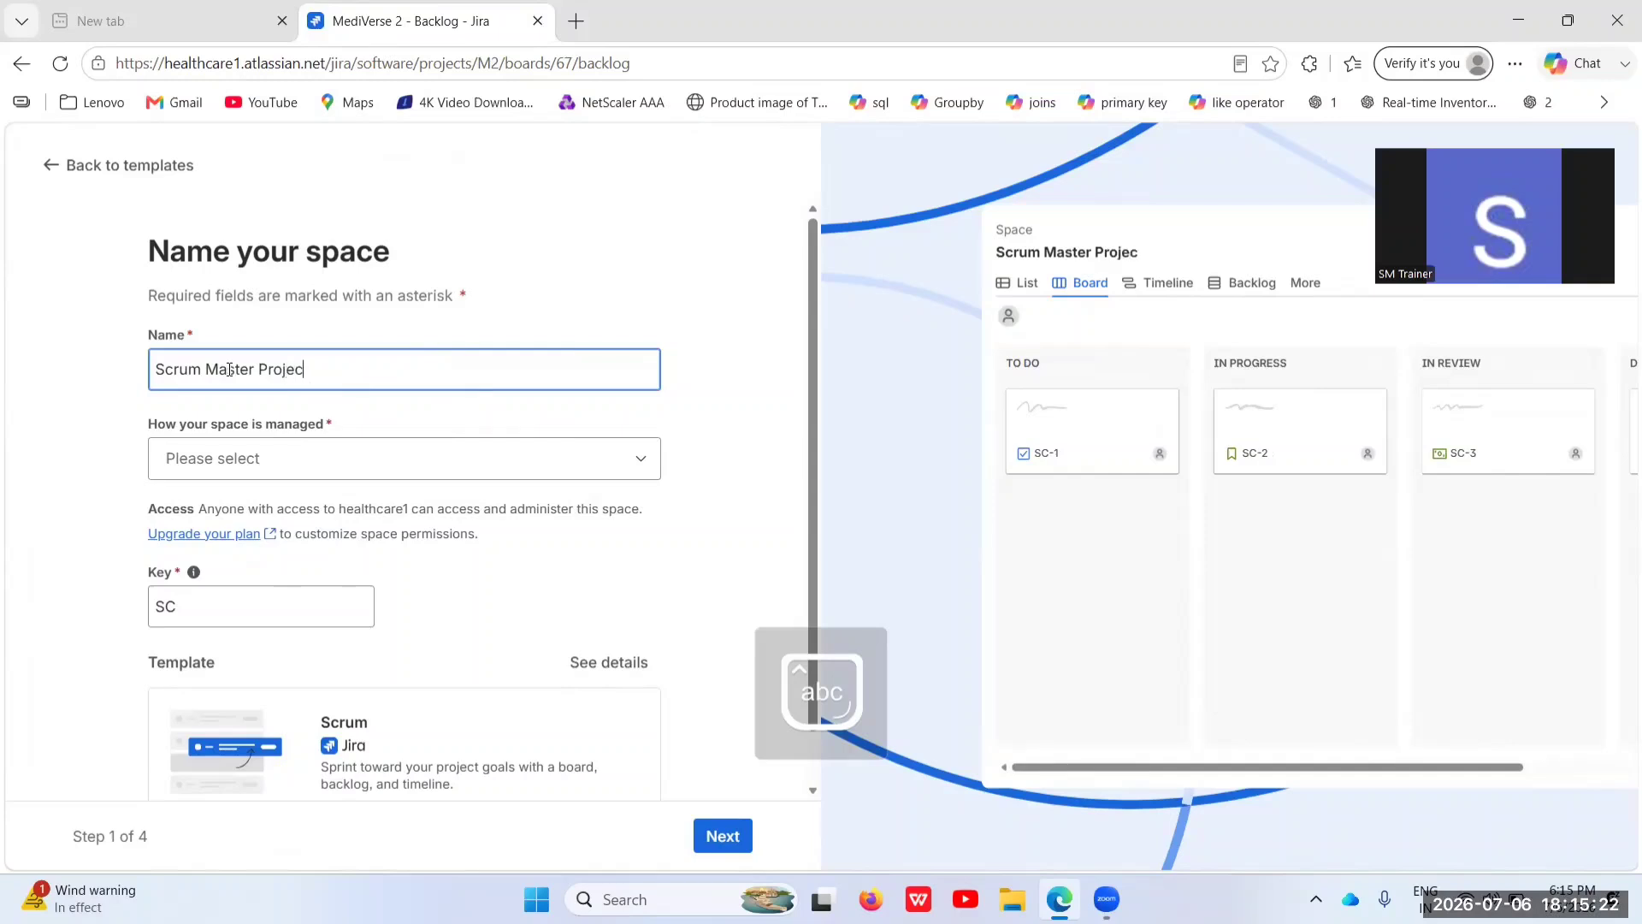
pyautogui.write('t')
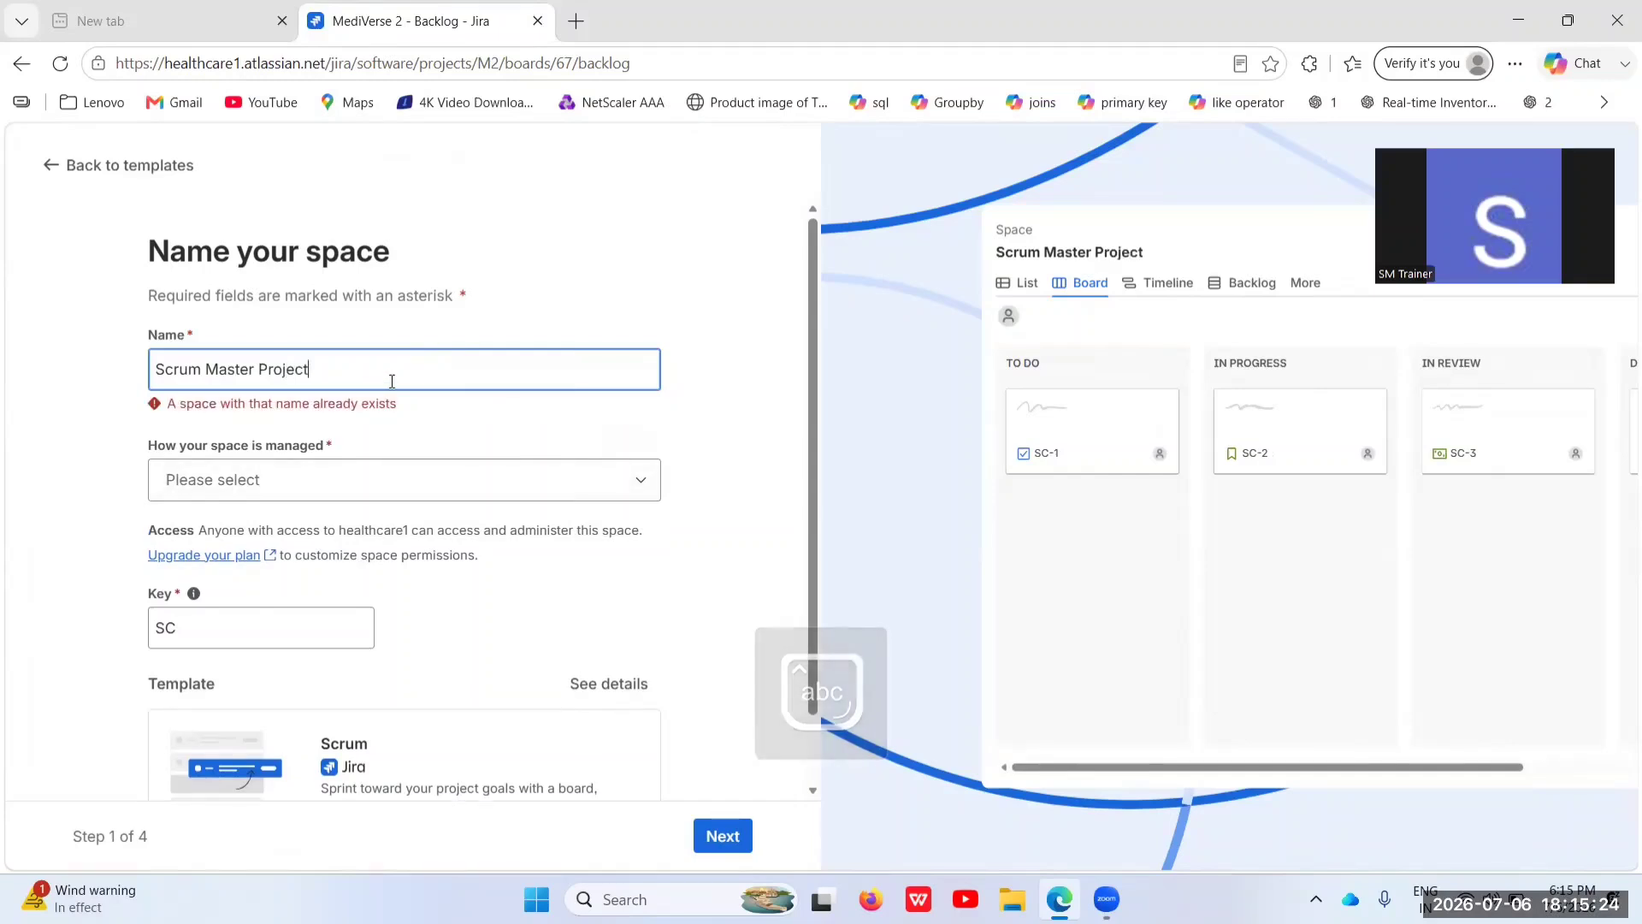
pyautogui.write('1')
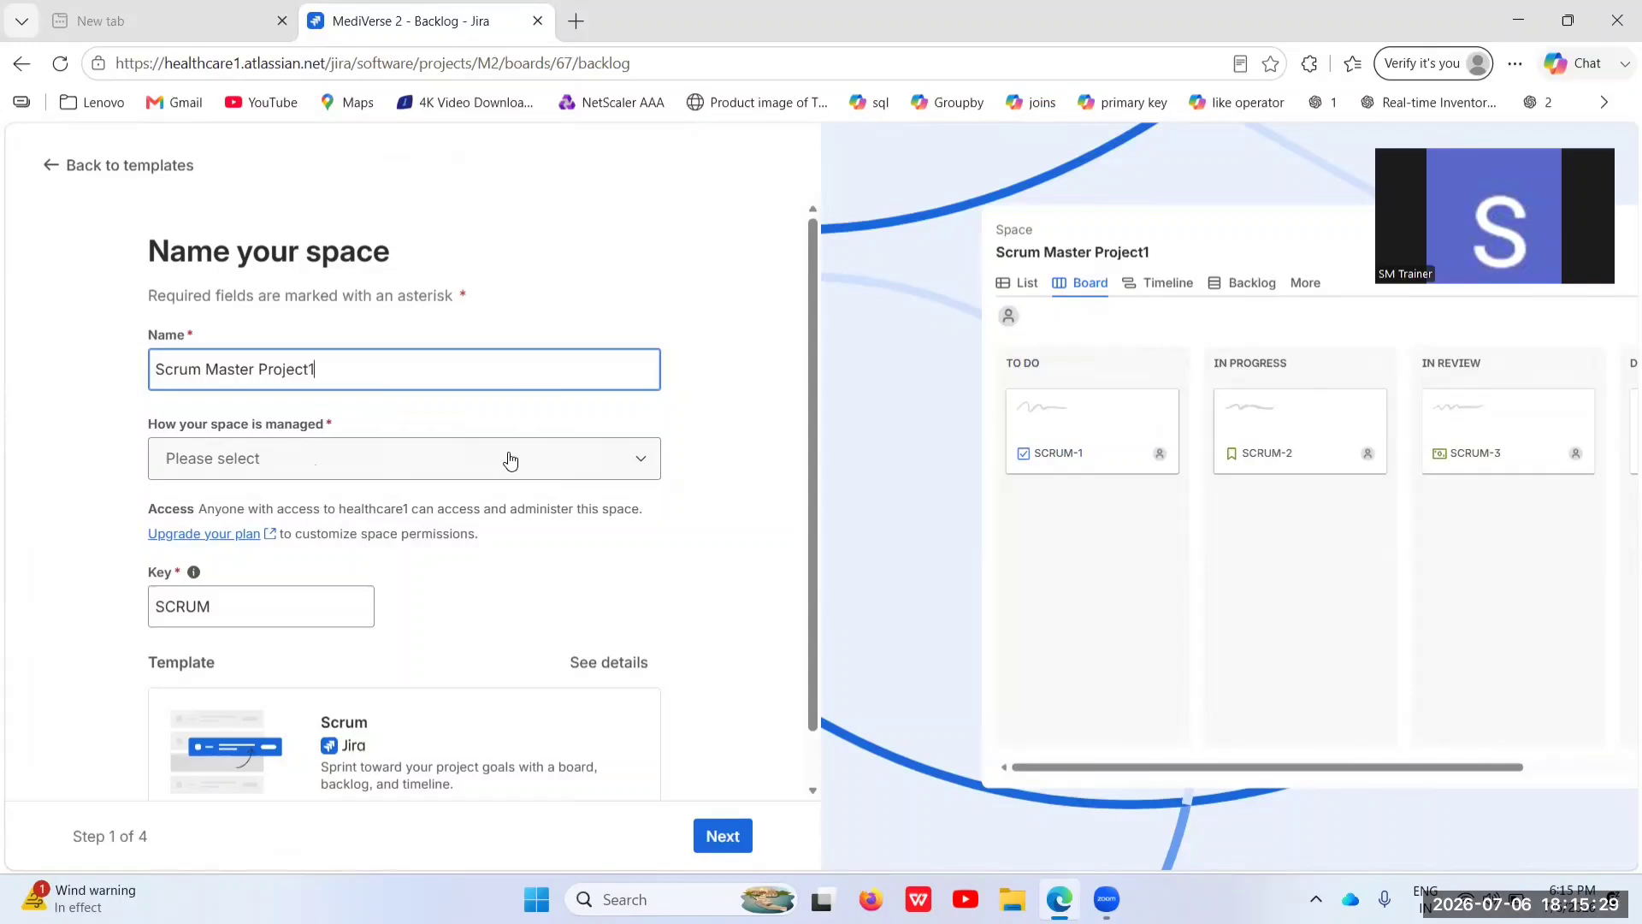
# Make the space team-managed, continue to the setup stage and expand its work types
pyautogui.click(510, 460)
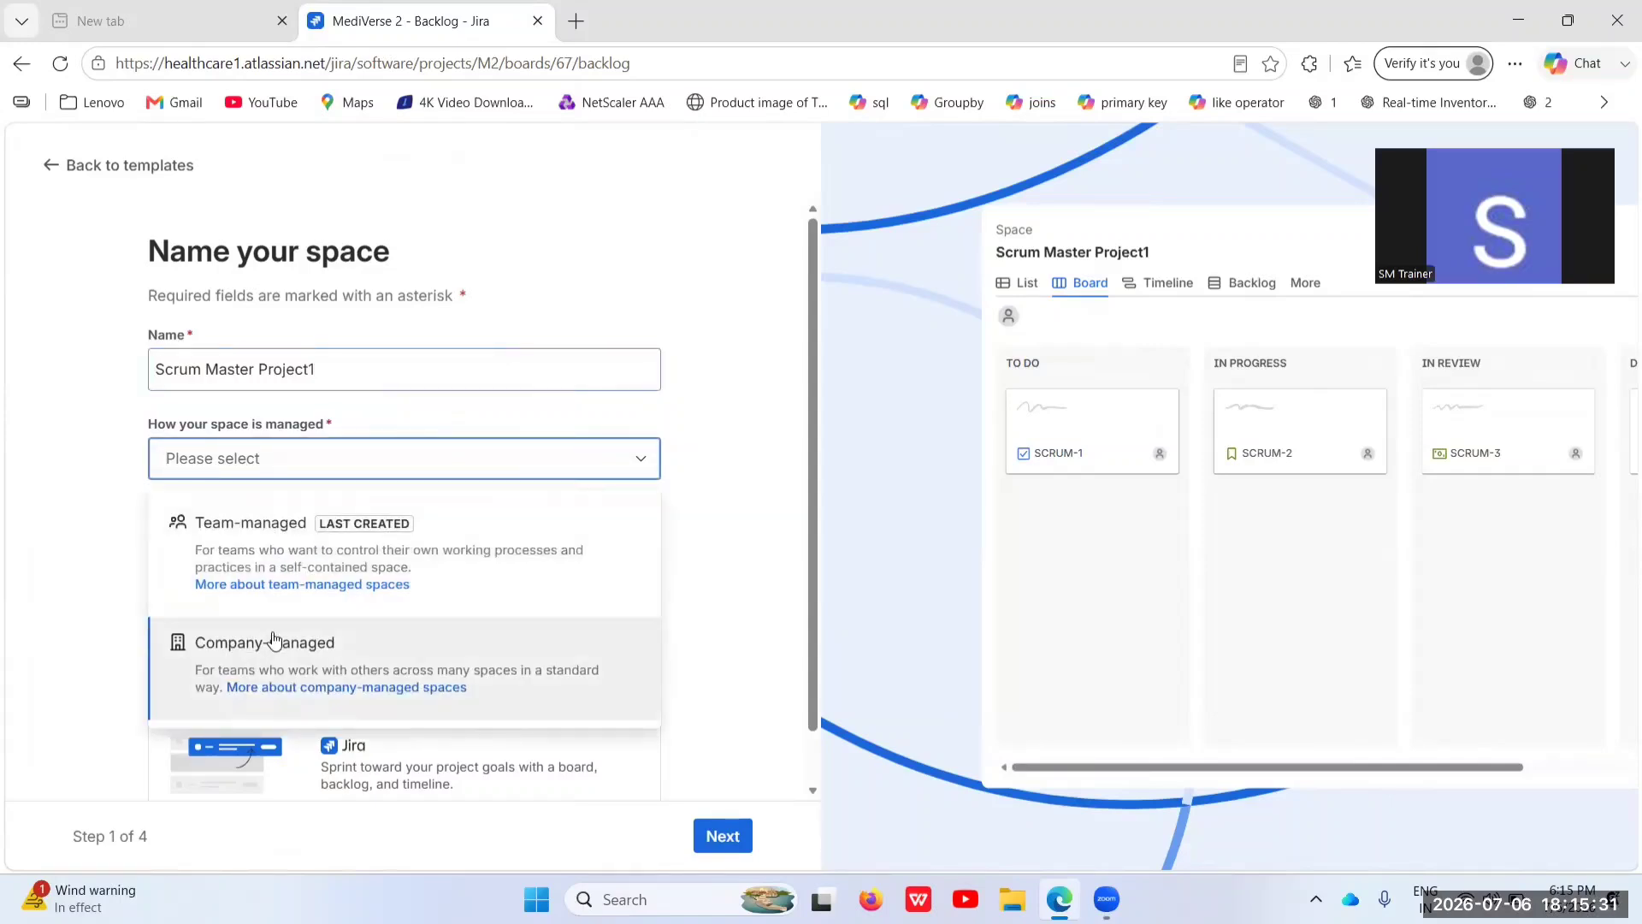
pyautogui.click(254, 544)
pyautogui.scroll(-1, 412, 542)
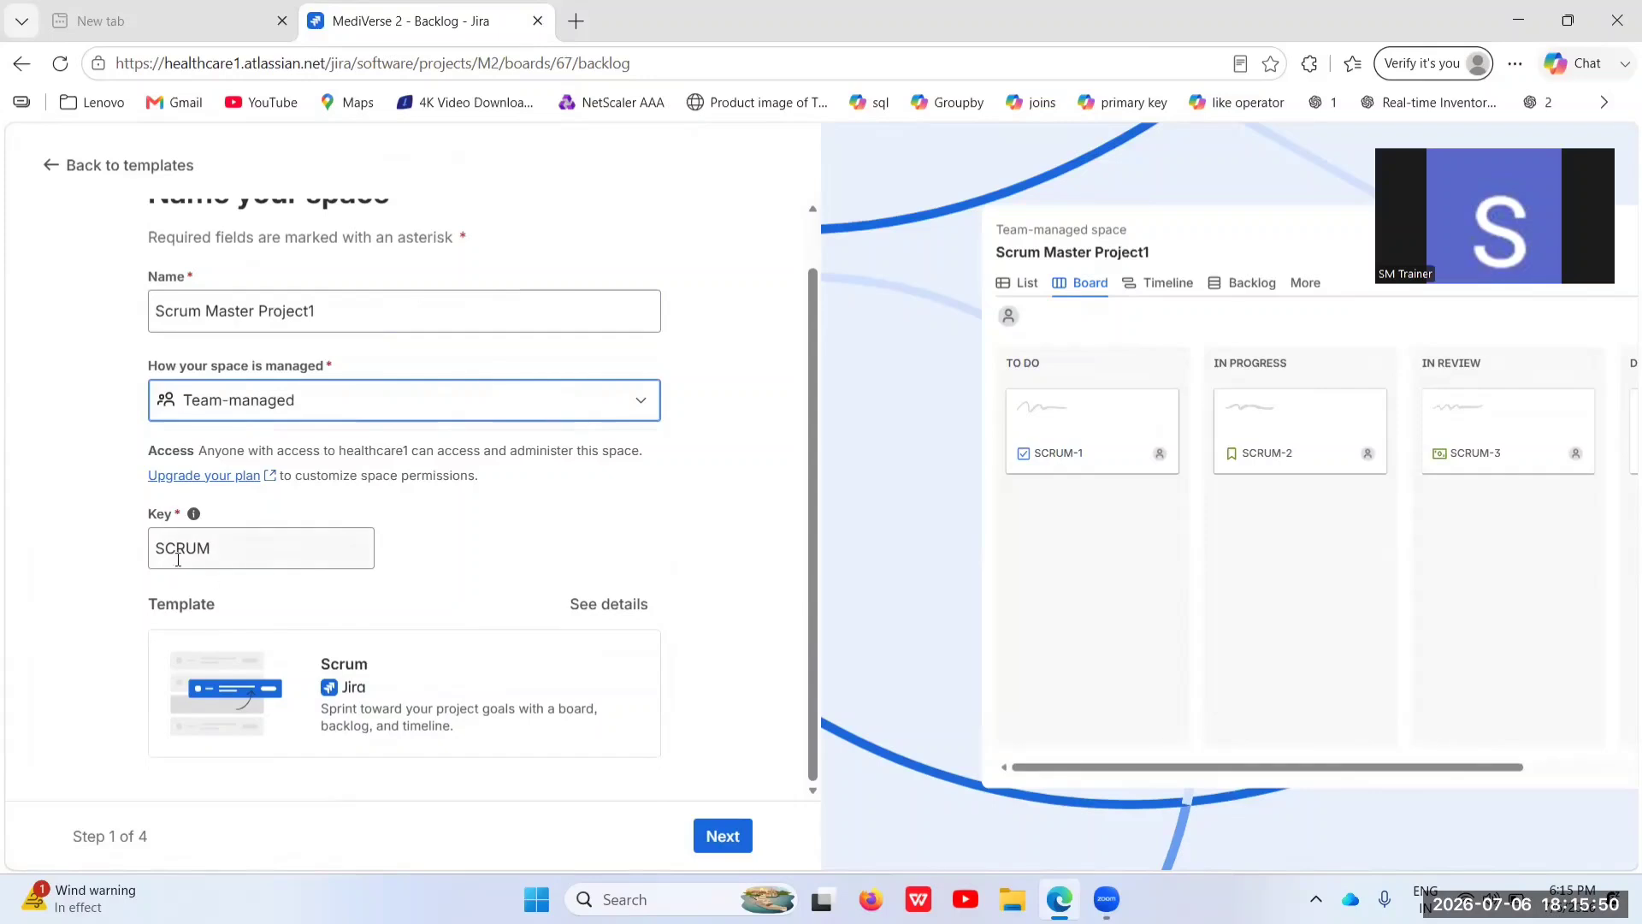
pyautogui.click(723, 836)
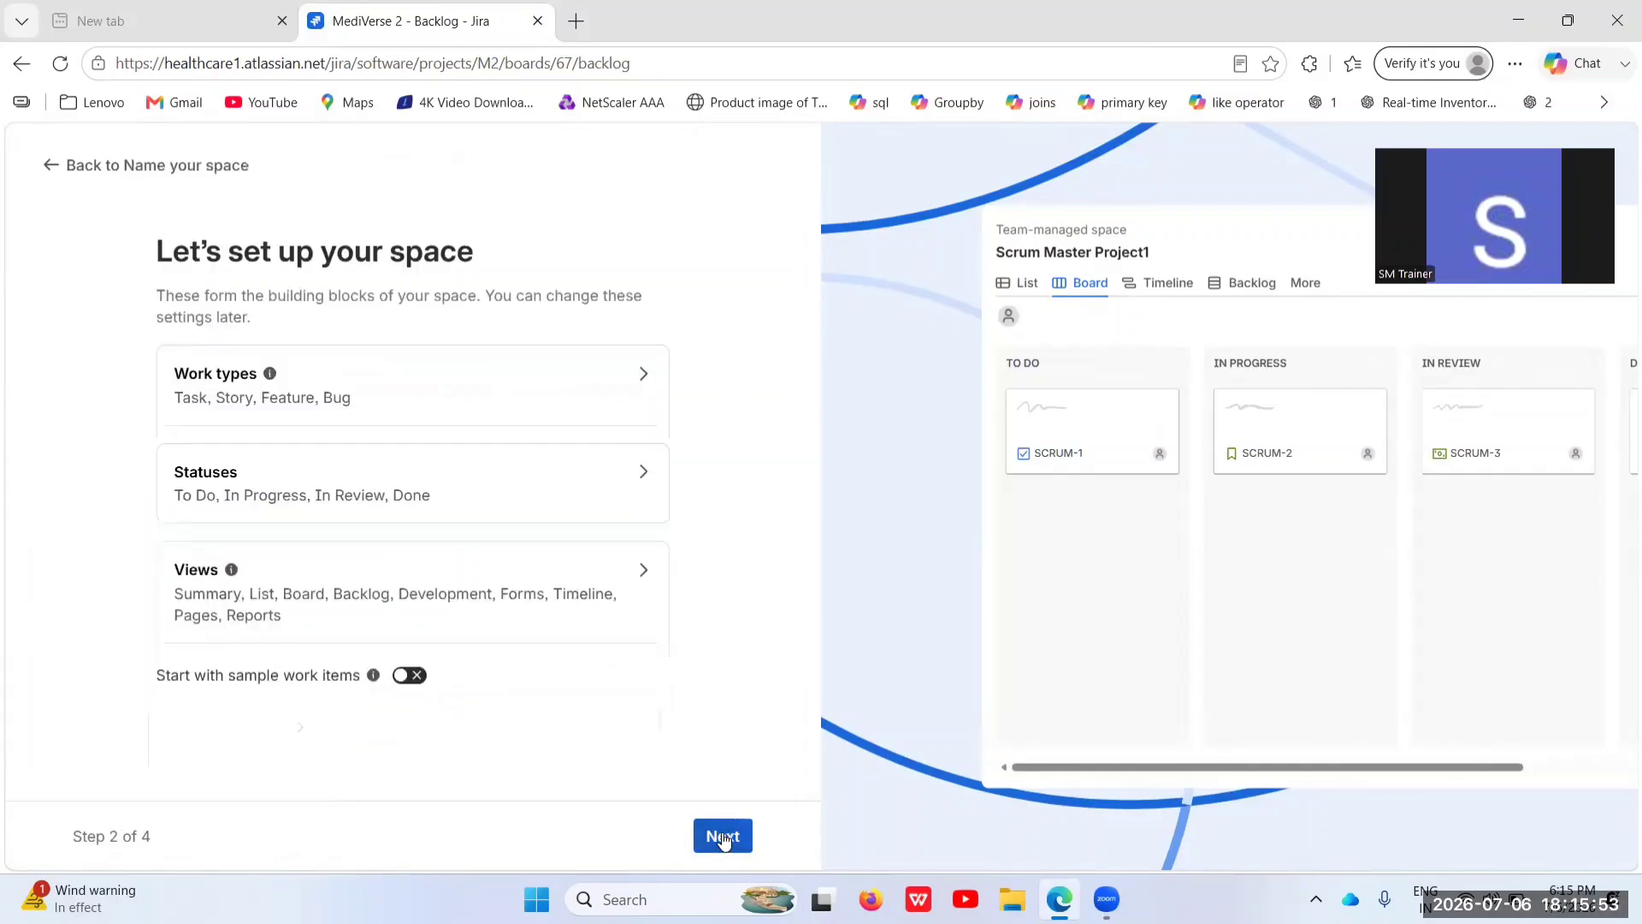
pyautogui.click(633, 398)
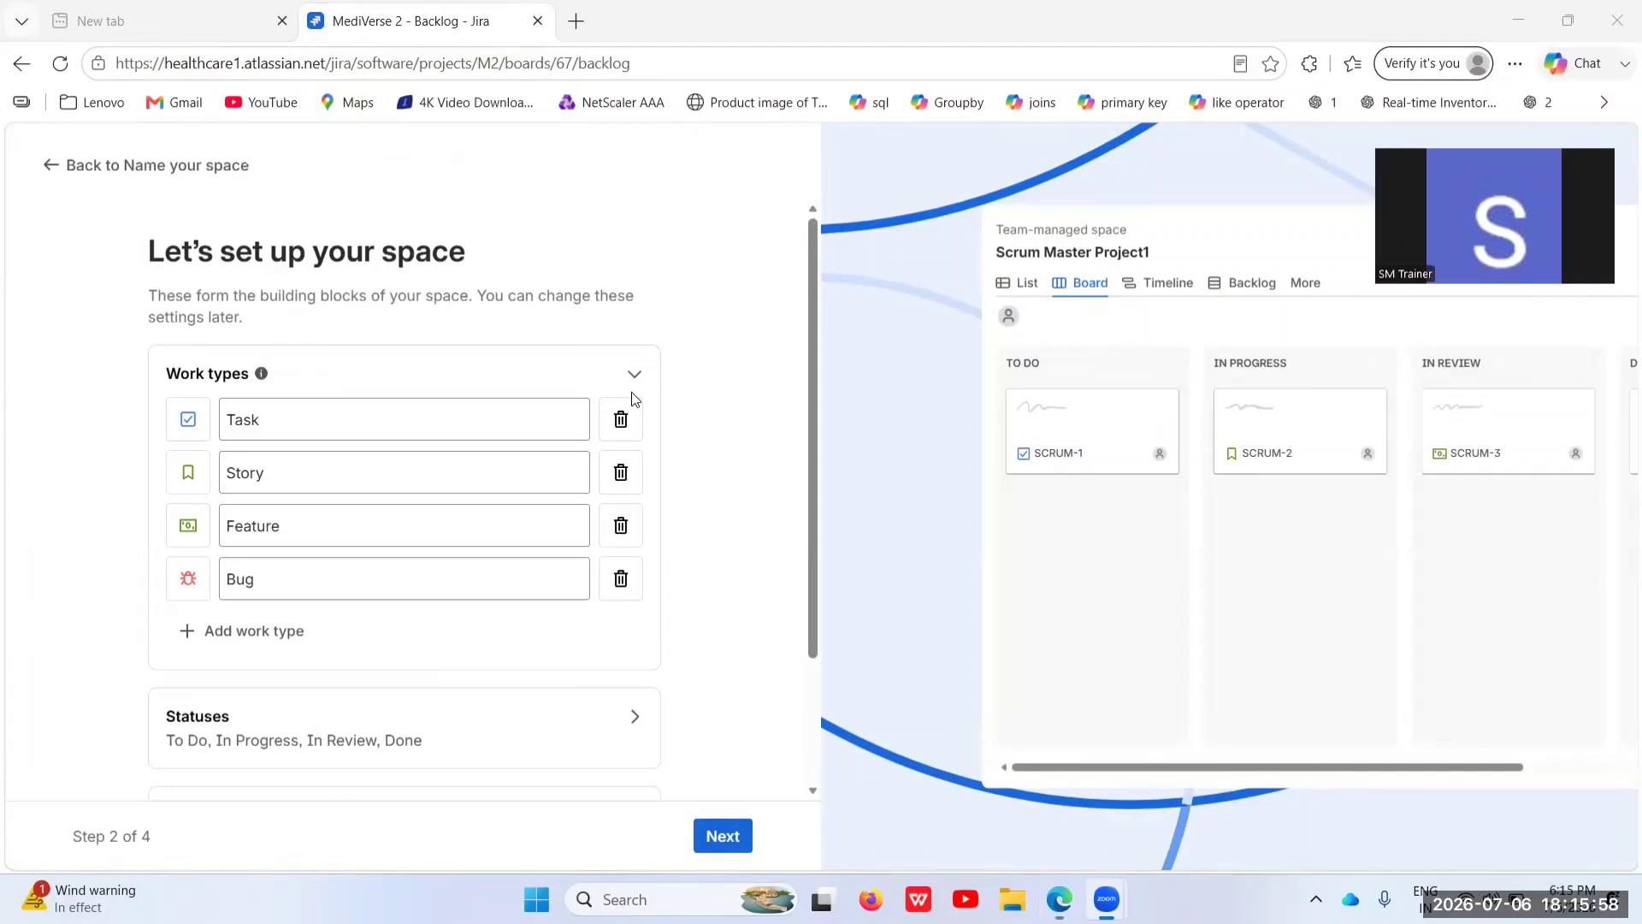
# Open the saved Mediverse backlog in a new browser tab, look through its work items and return to the space setup
pyautogui.hotkey('ctrl', 't')
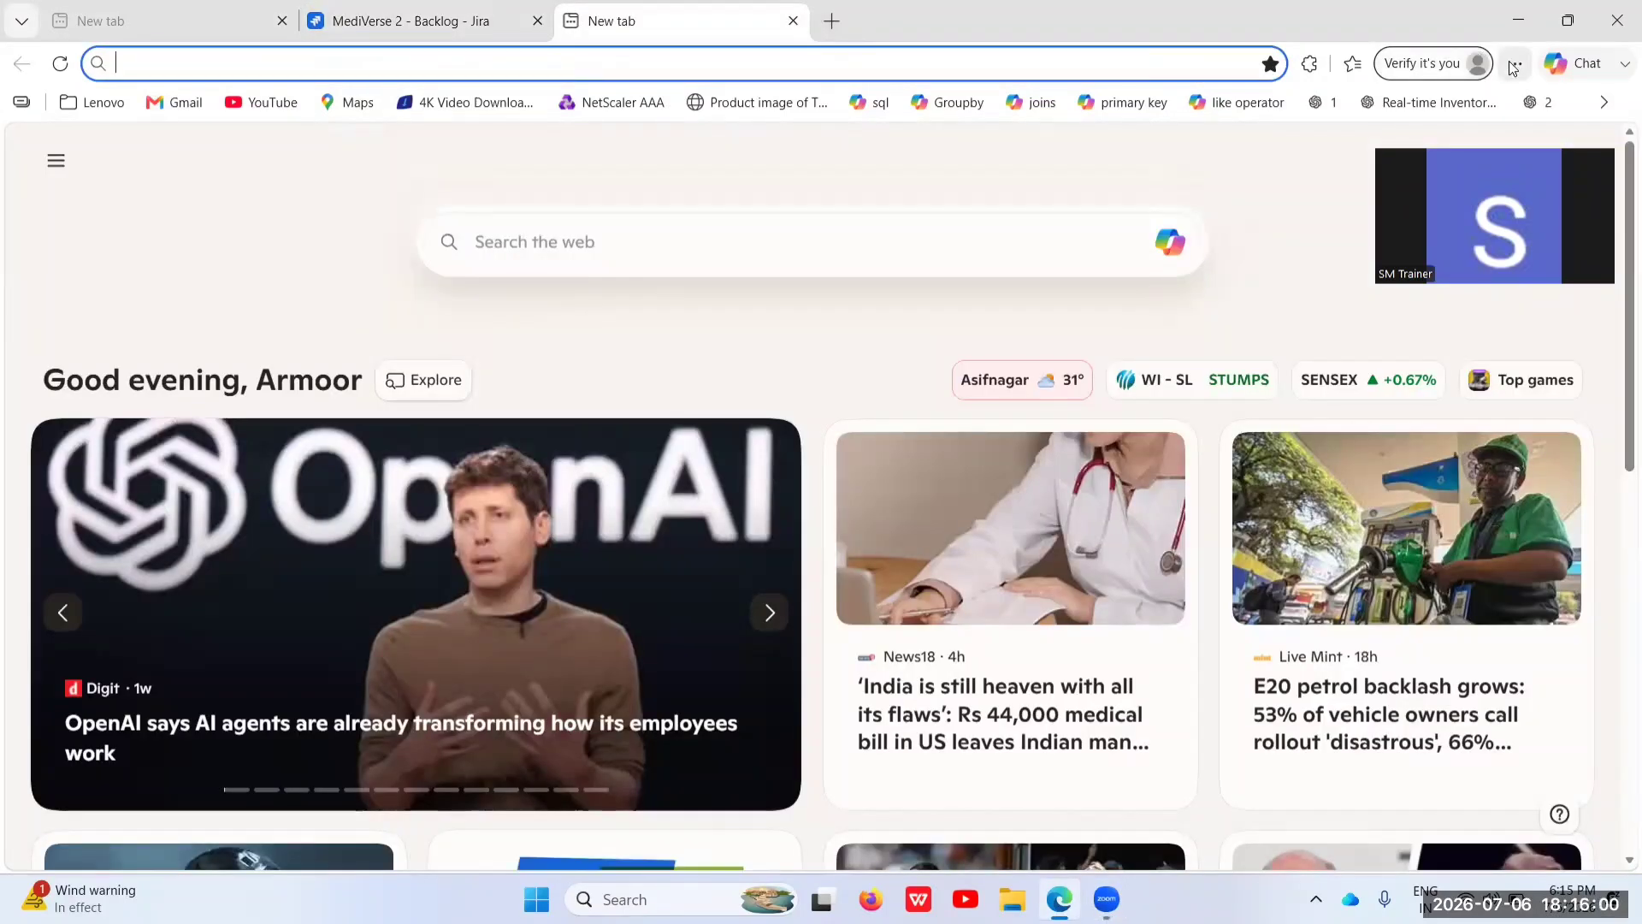
pyautogui.click(1514, 63)
pyautogui.click(1138, 323)
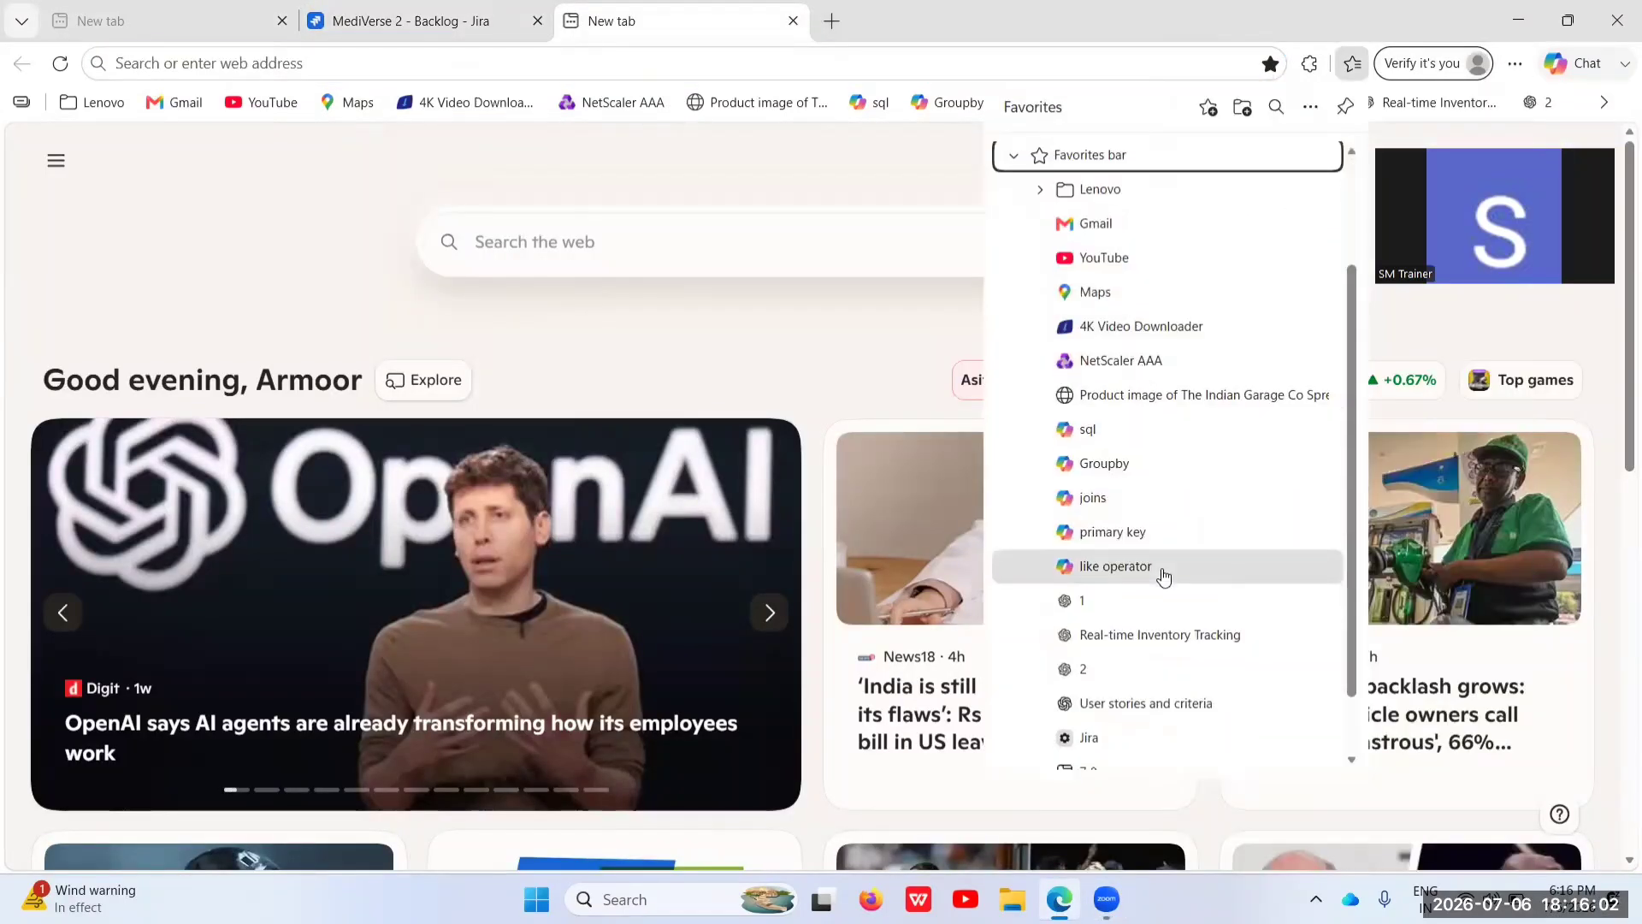
pyautogui.scroll(-3, 1164, 577)
pyautogui.click(1127, 681)
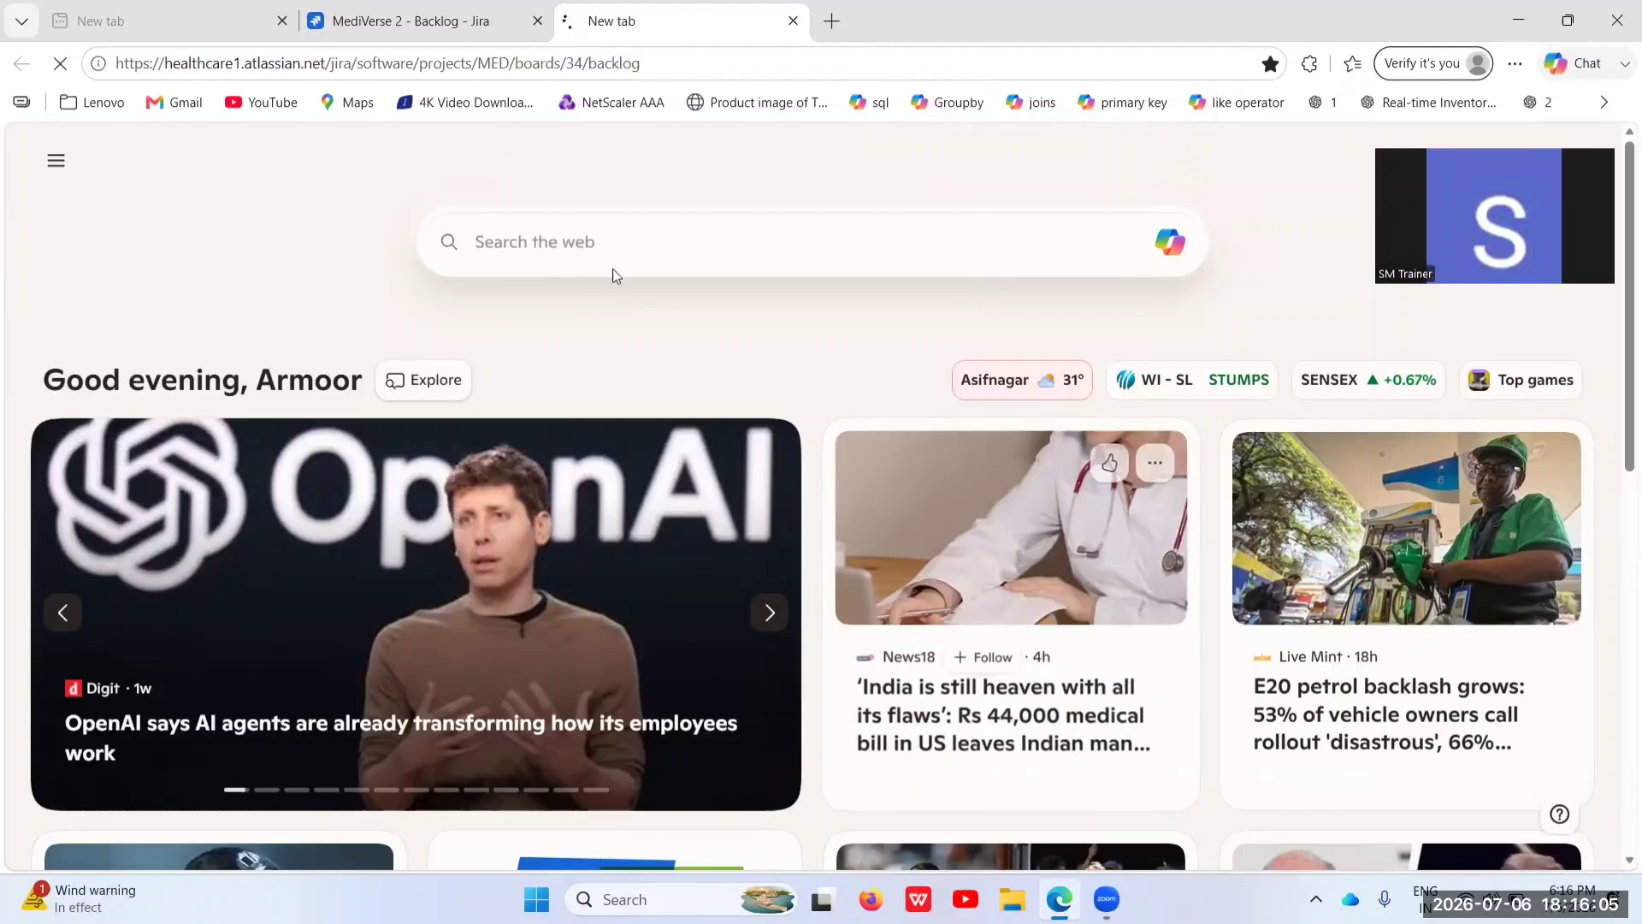
pyautogui.click(448, 8)
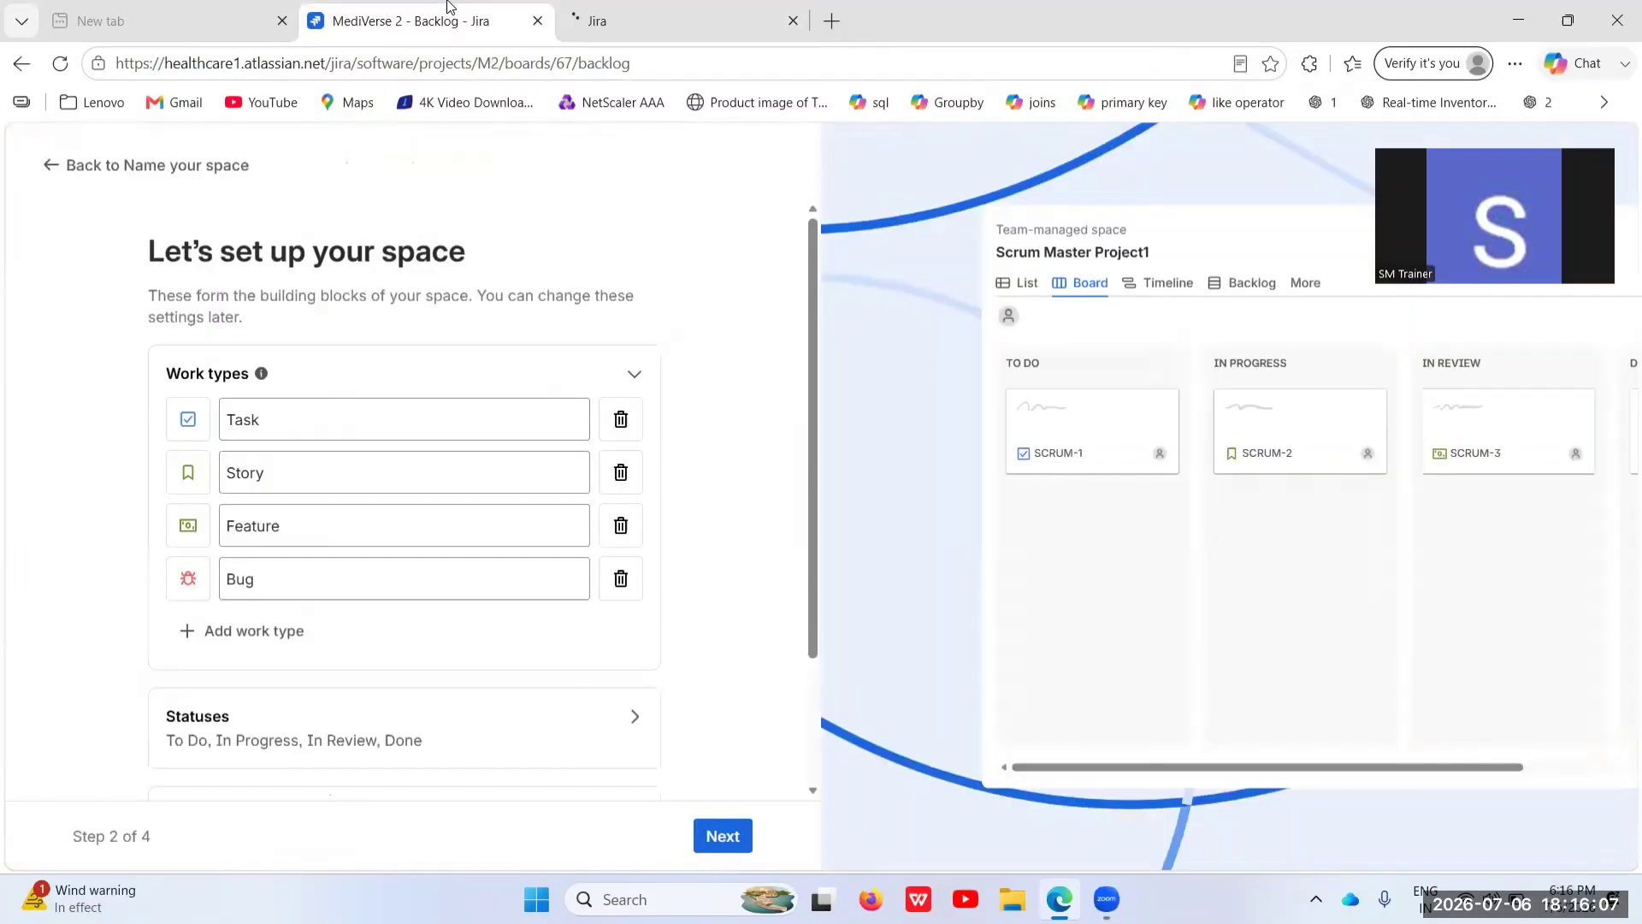
pyautogui.click(561, 10)
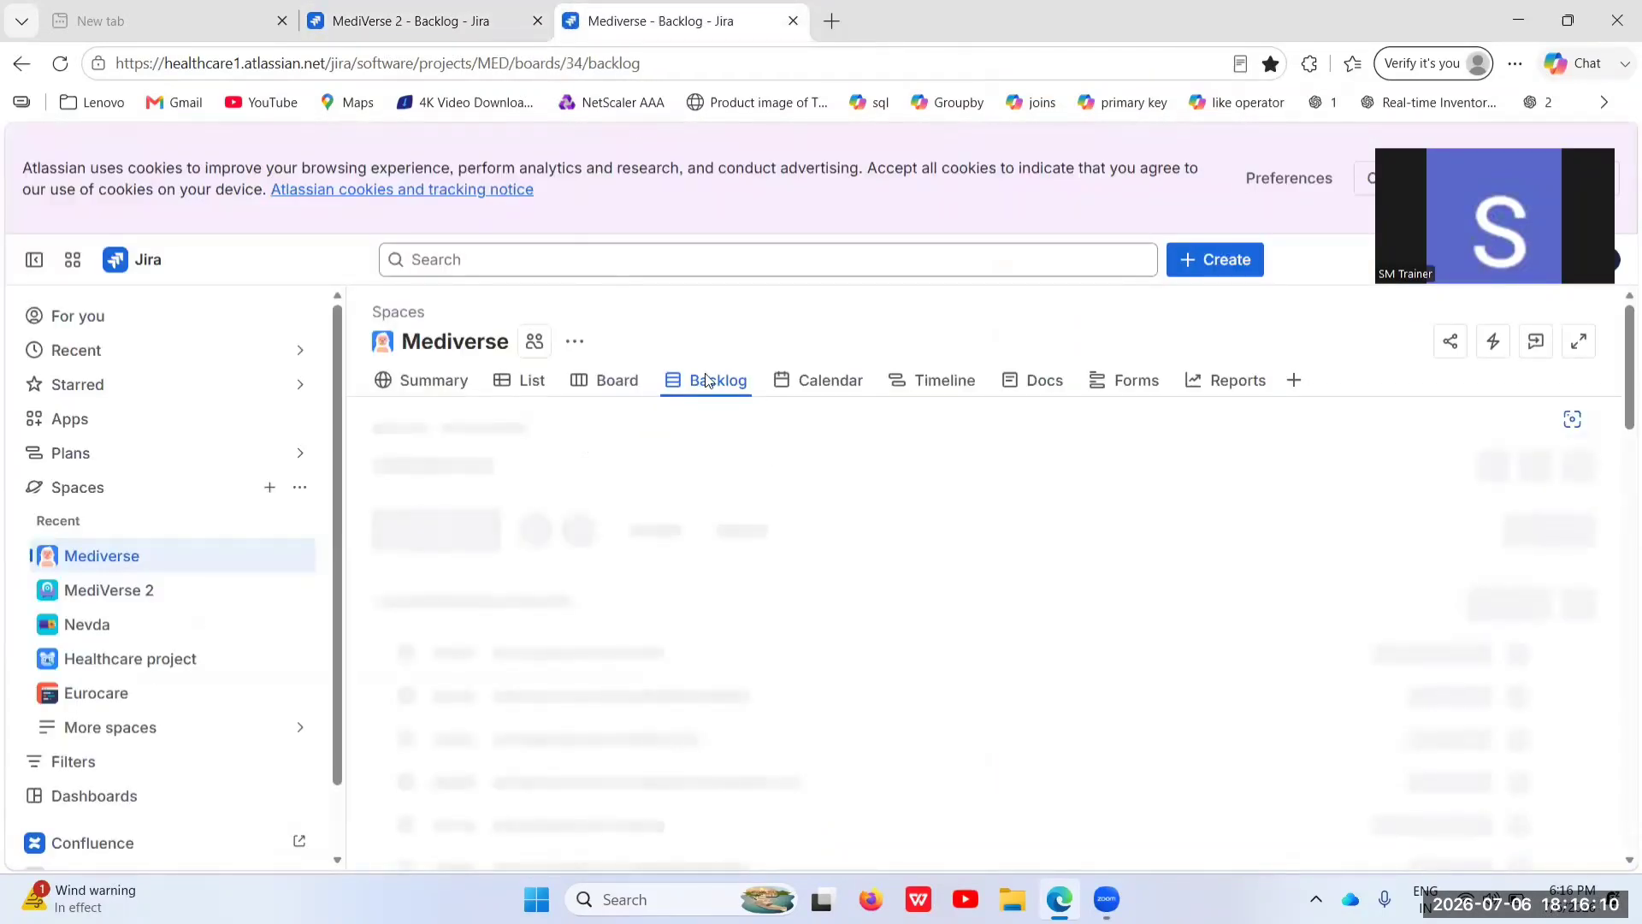
pyautogui.scroll(-10, 696, 616)
pyautogui.scroll(-1, 699, 620)
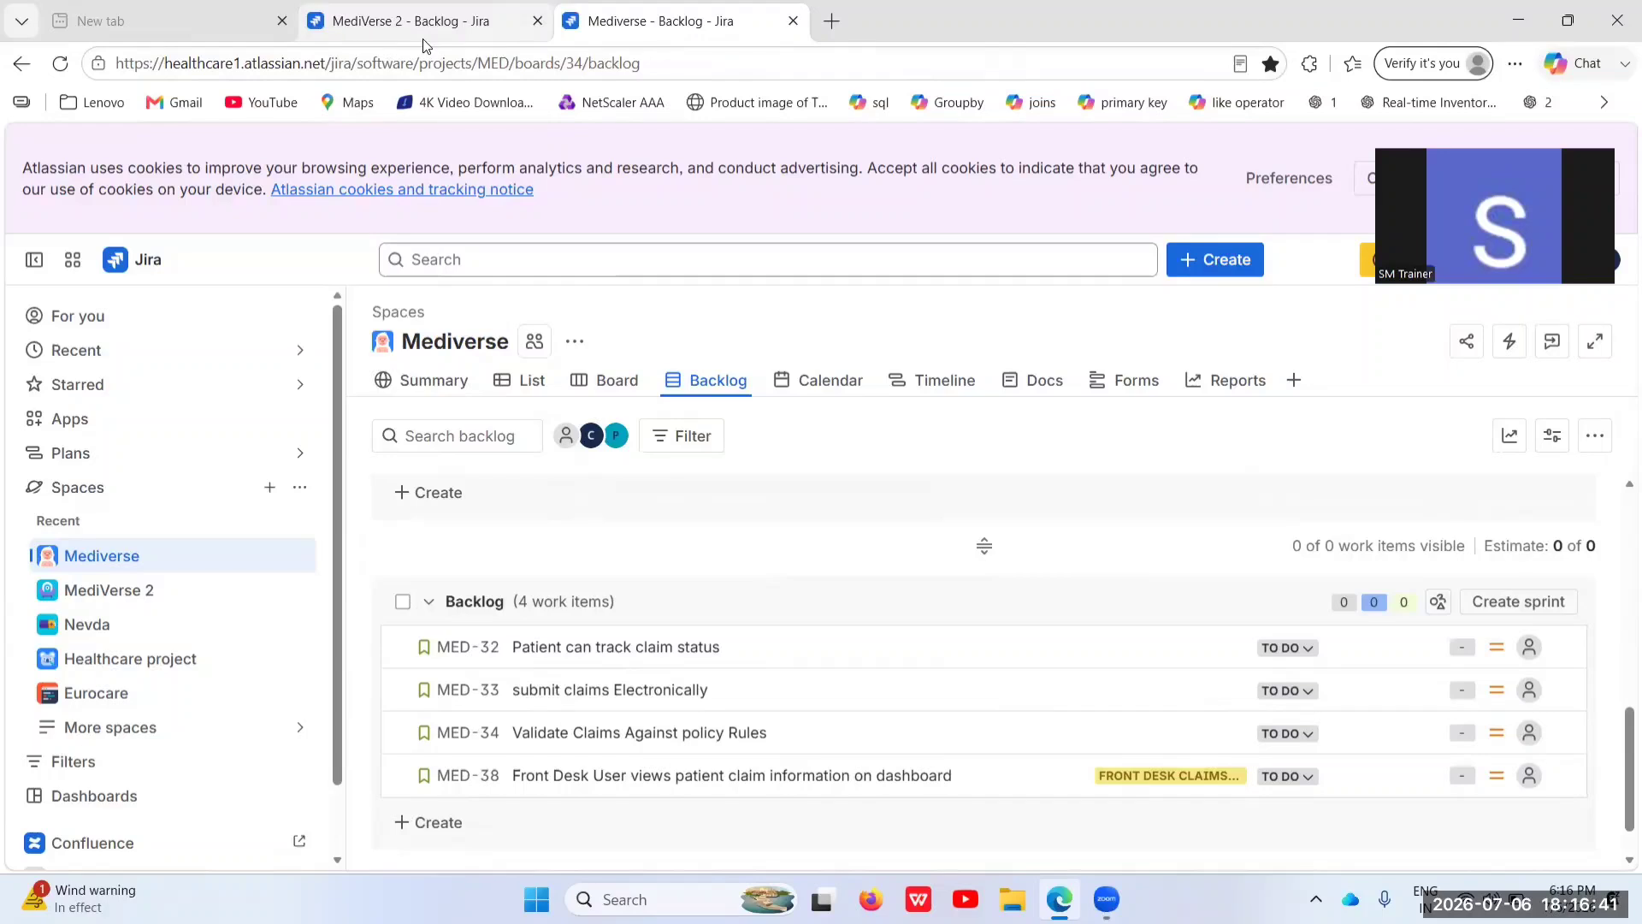
pyautogui.moveTo(417, 26)
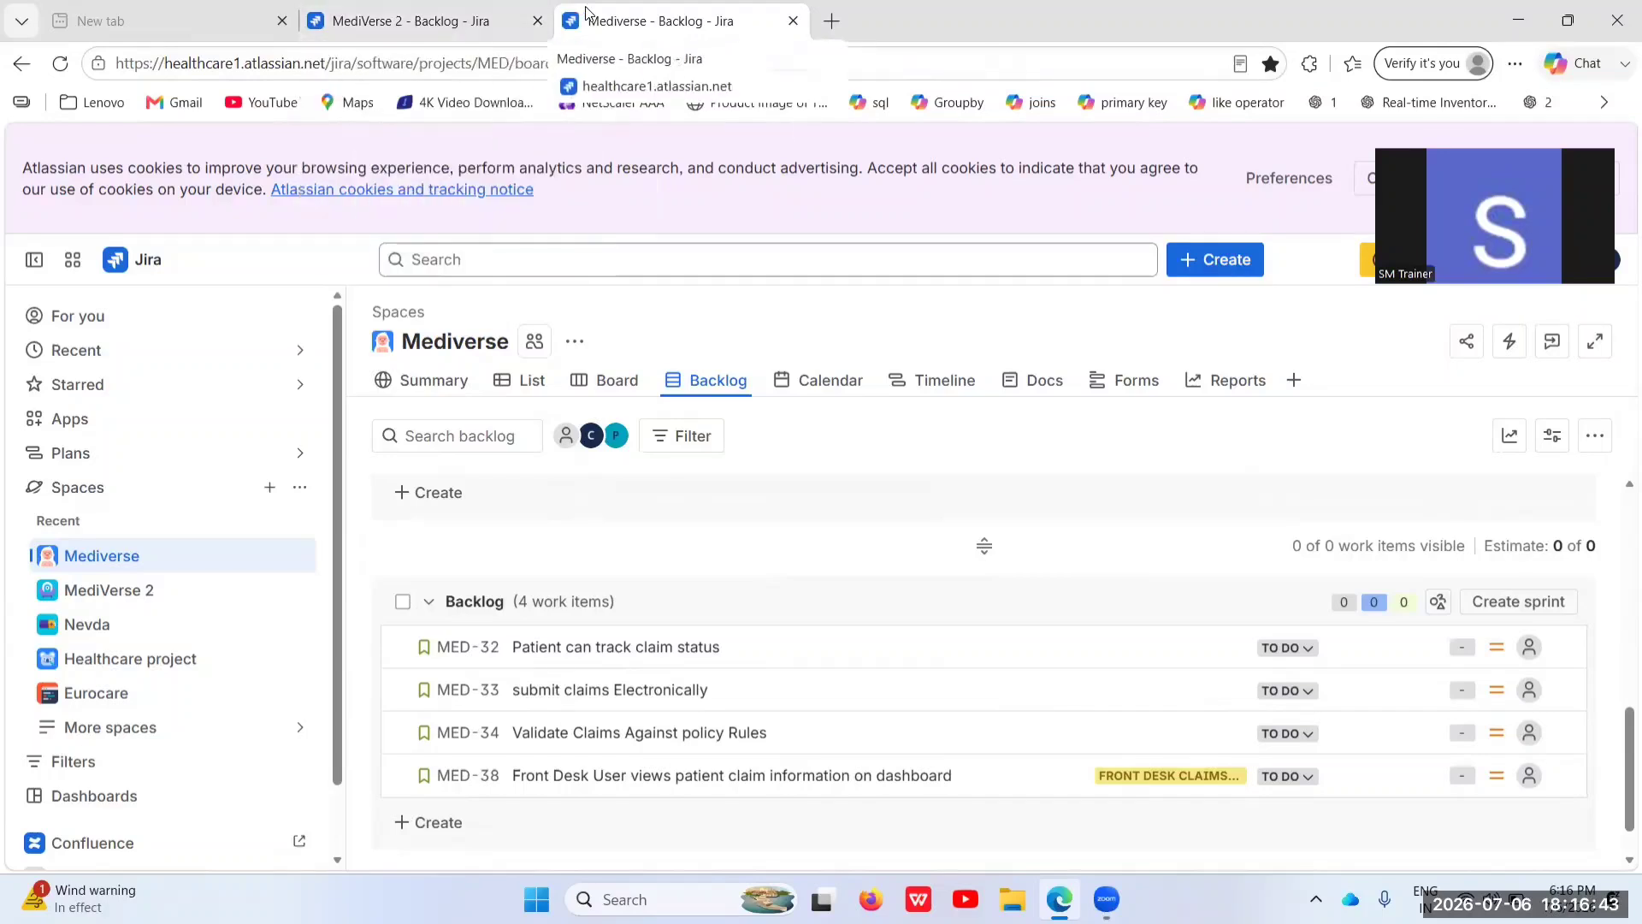
pyautogui.click(425, 8)
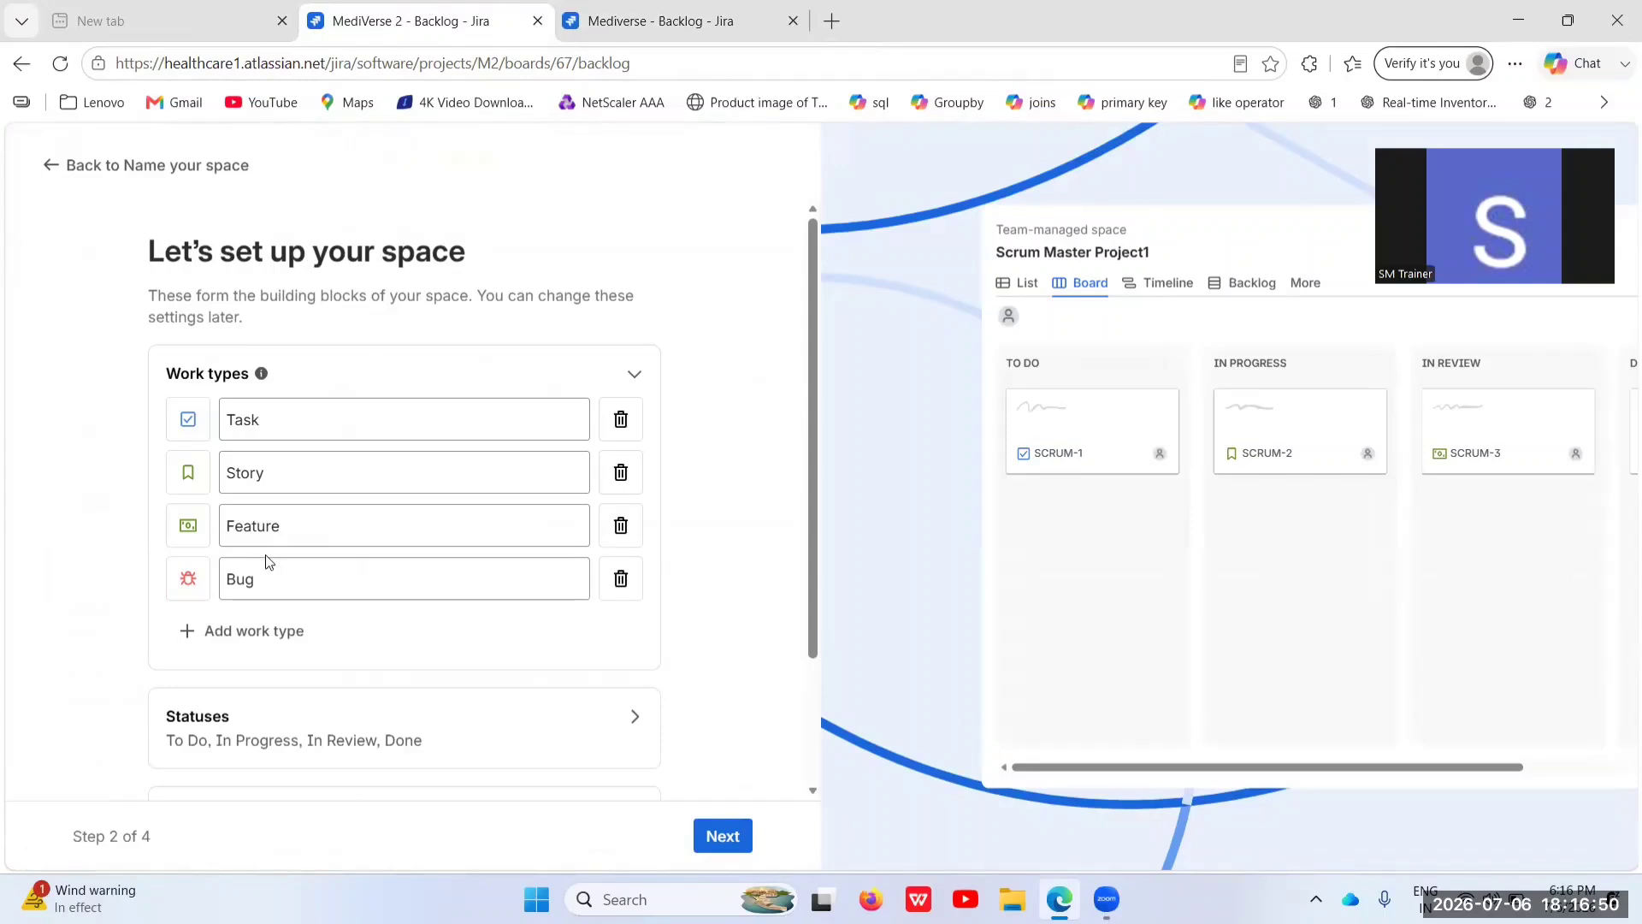
# Try to add a work type named EPIC to the new space and delete that entry again
pyautogui.click(245, 635)
pyautogui.press('capslock')
pyautogui.write('EPIC')
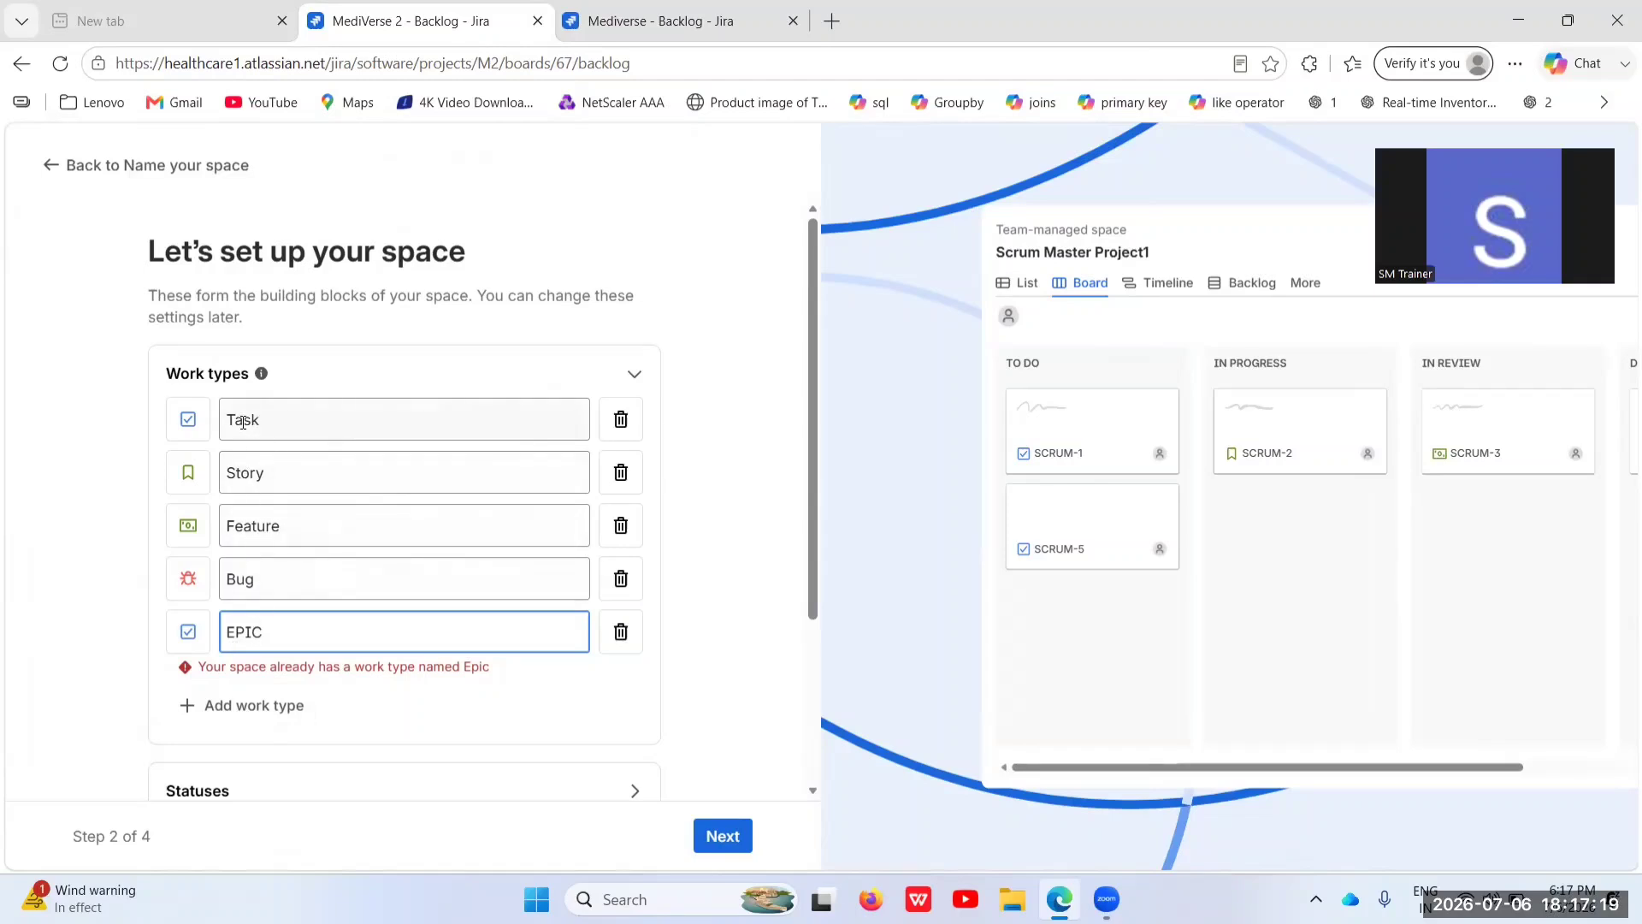
pyautogui.click(619, 637)
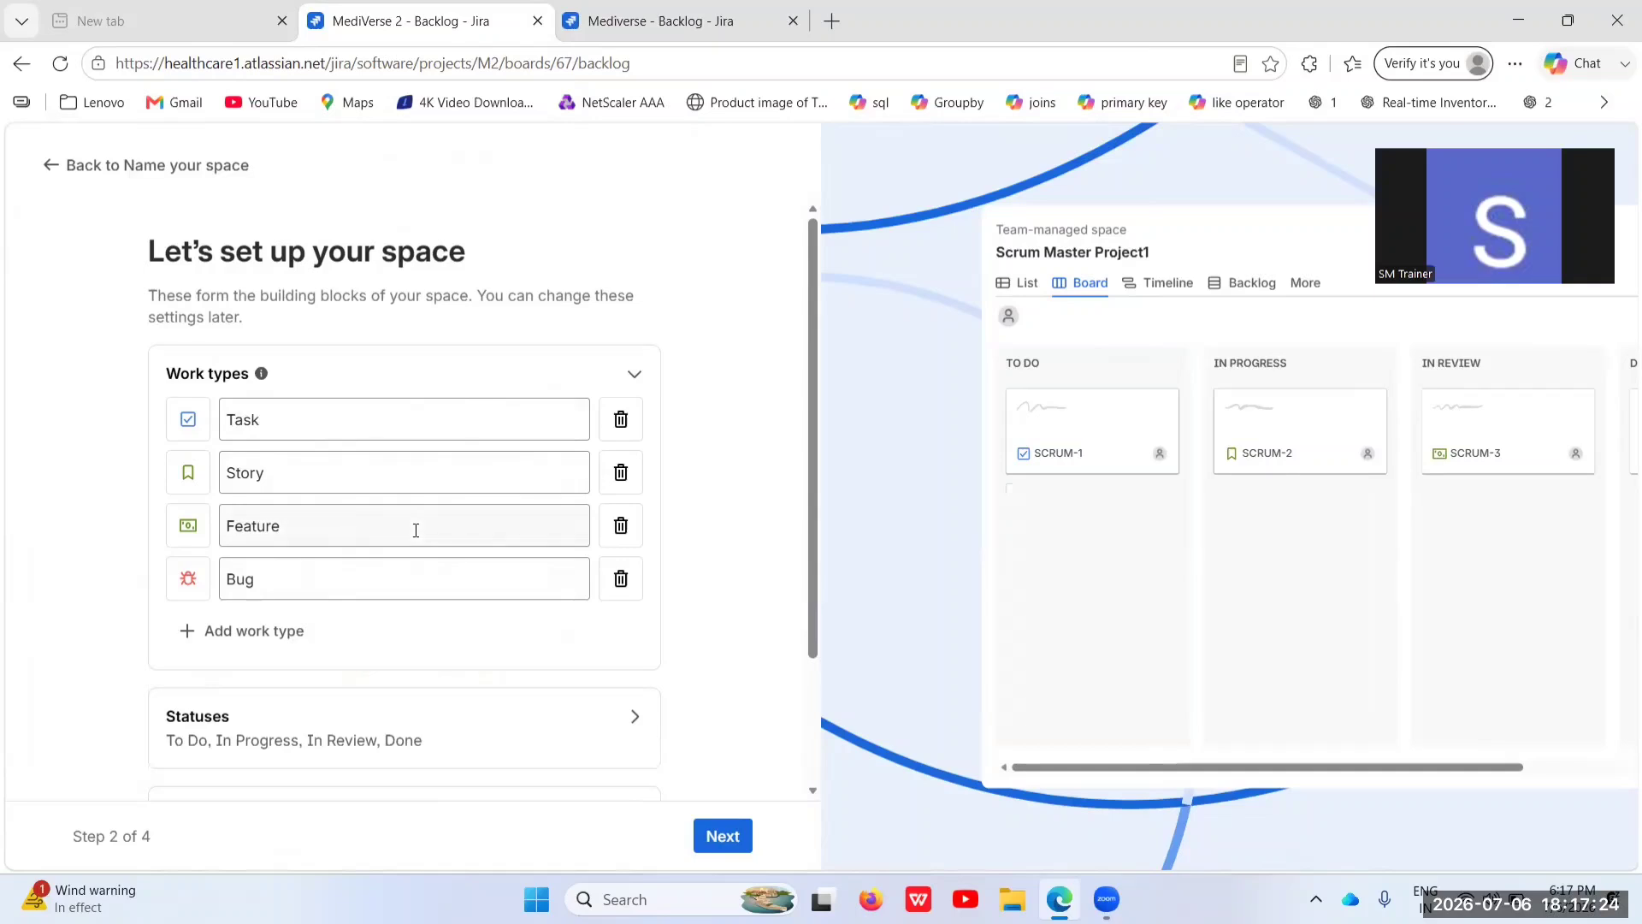
# Expand the new space's statuses and compare them with the status options of the Claim Tracking item in the Mediverse backlog
pyautogui.scroll(-2, 419, 532)
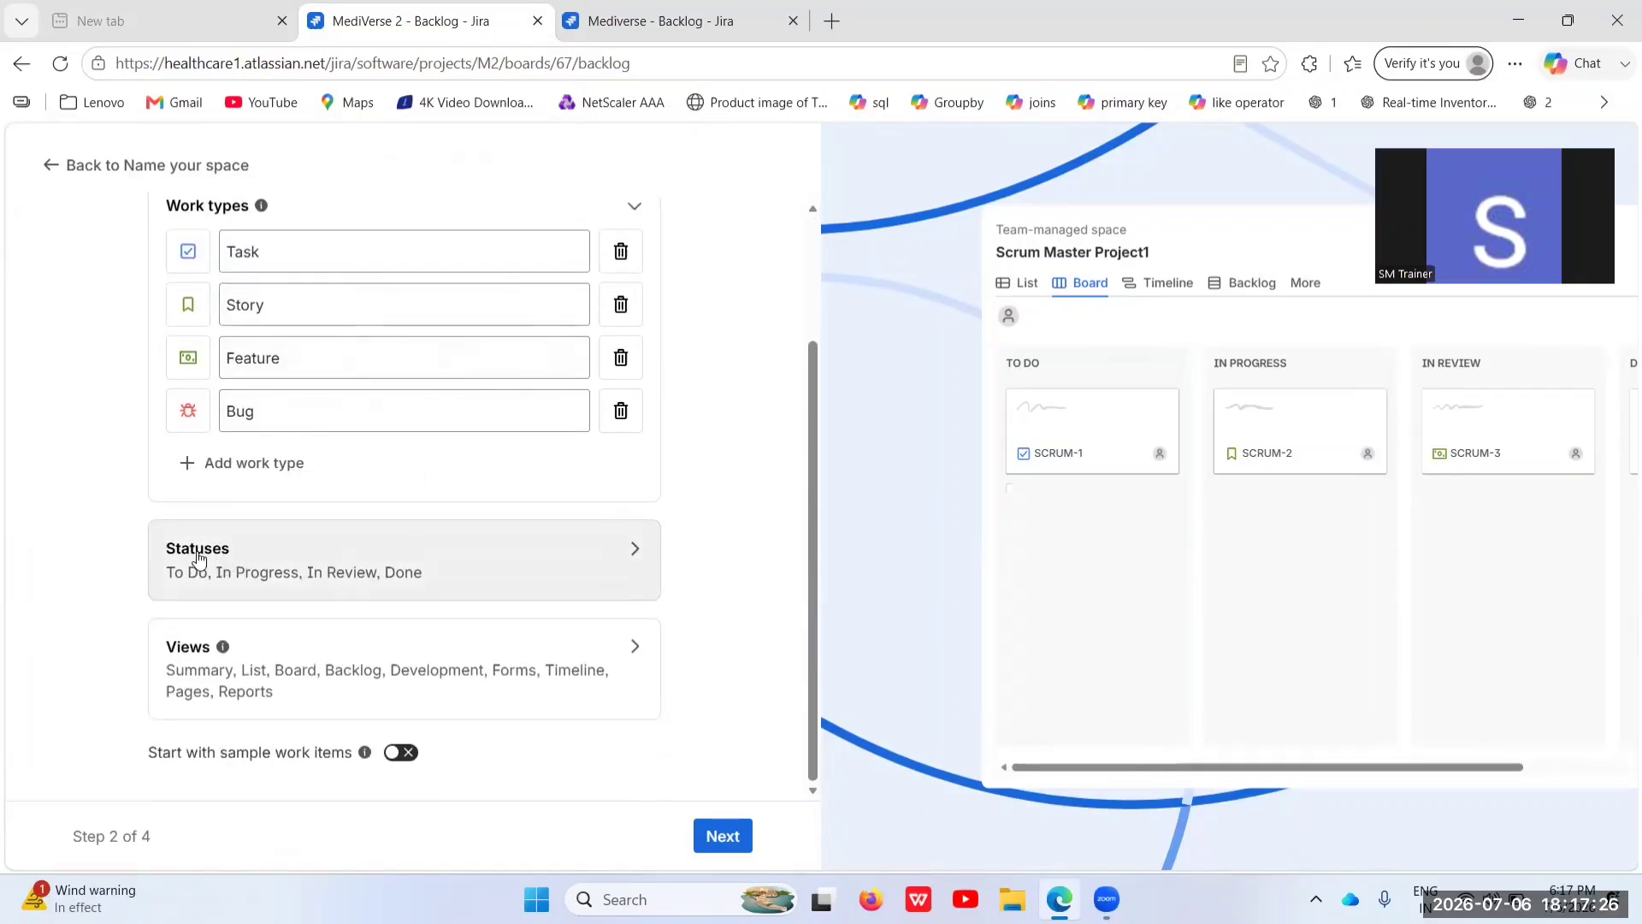
pyautogui.click(557, 579)
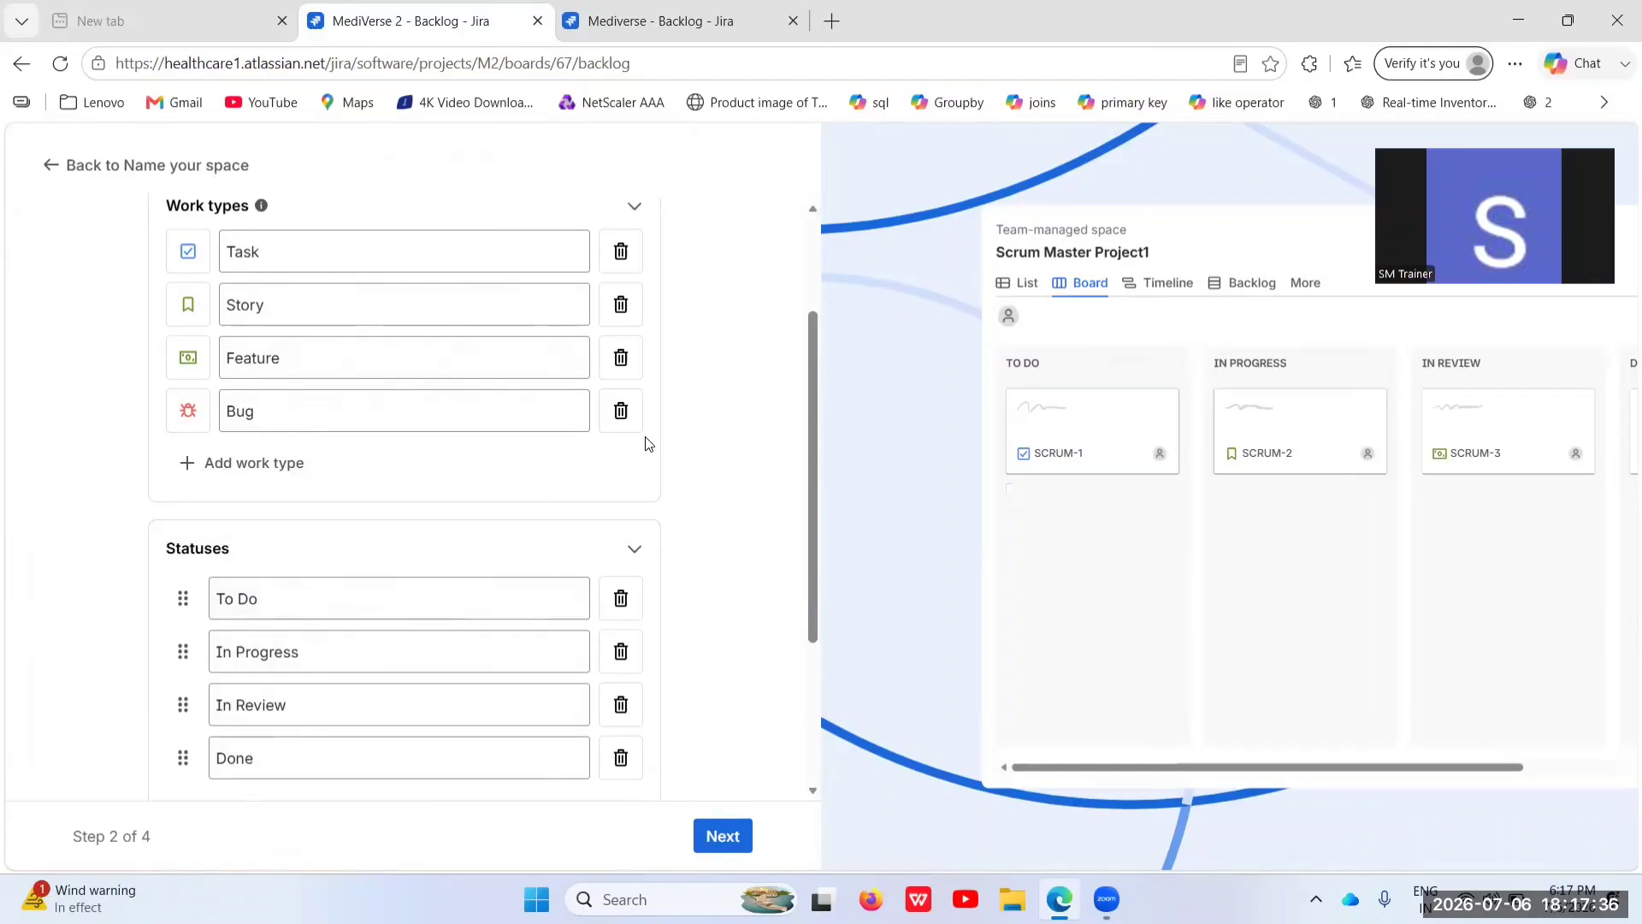
pyautogui.click(688, 19)
pyautogui.scroll(8, 520, 598)
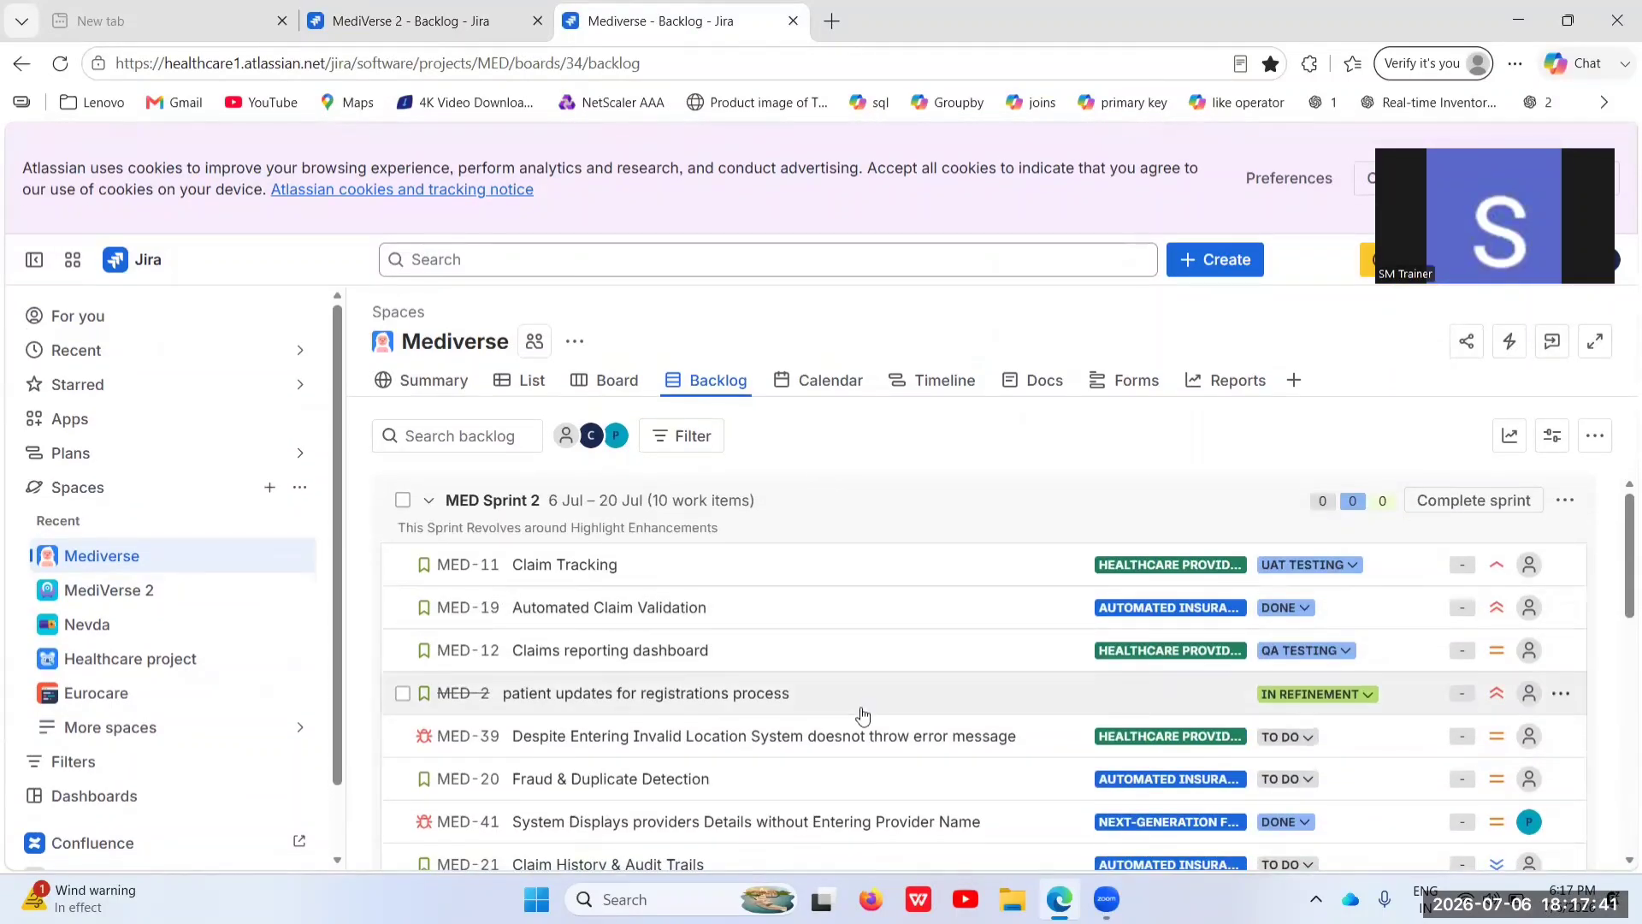
pyautogui.scroll(-1, 858, 718)
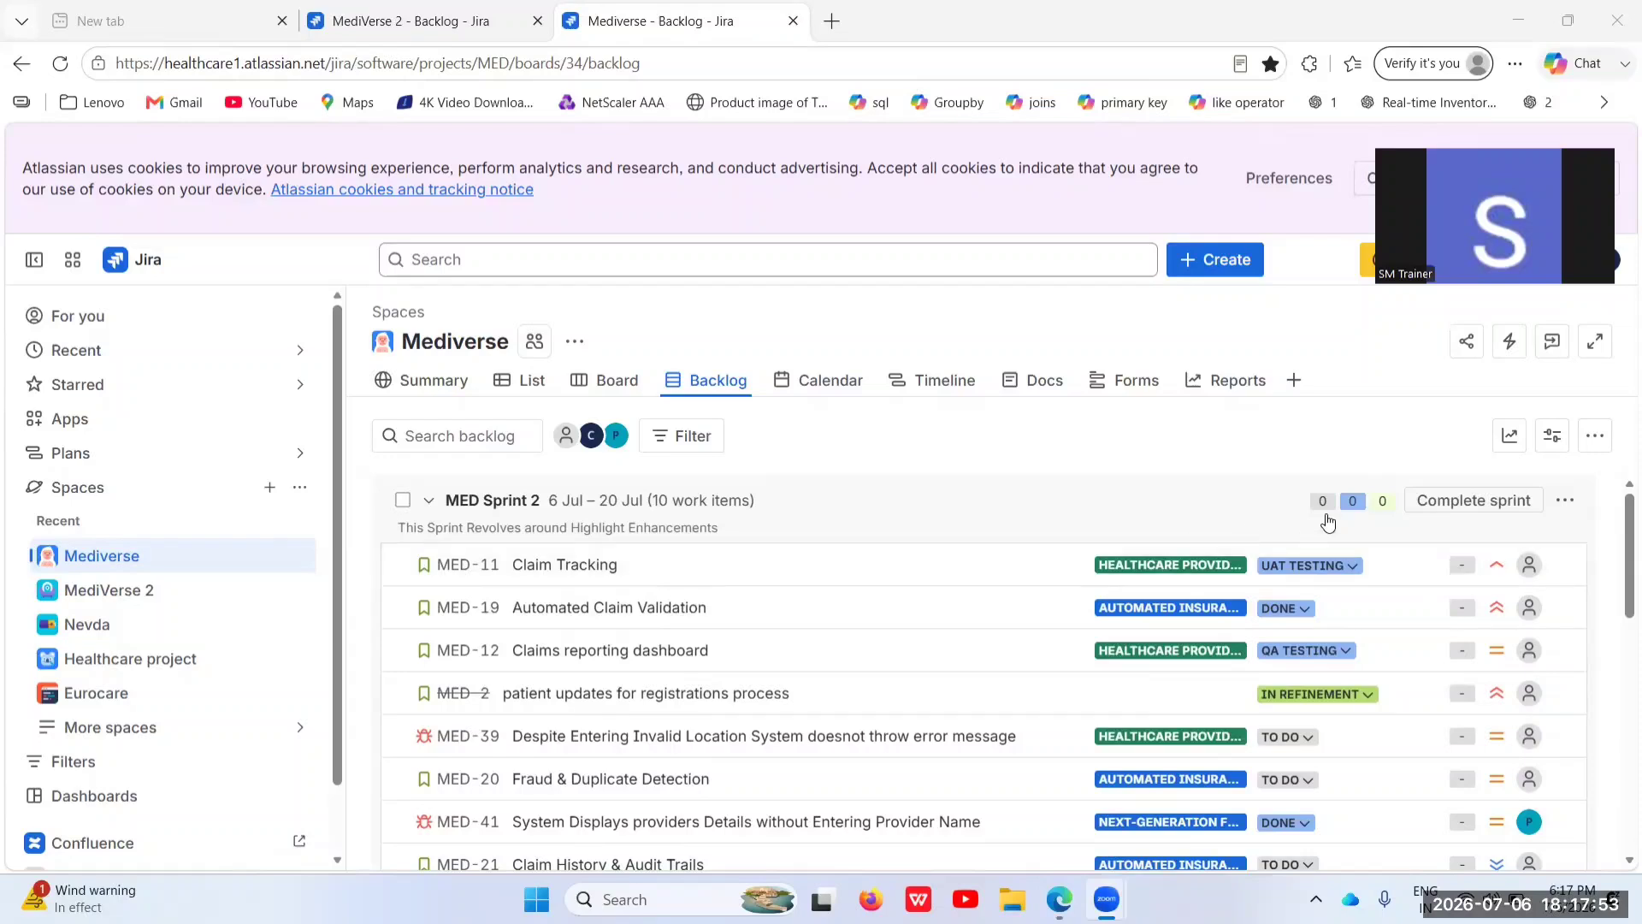
pyautogui.click(1349, 567)
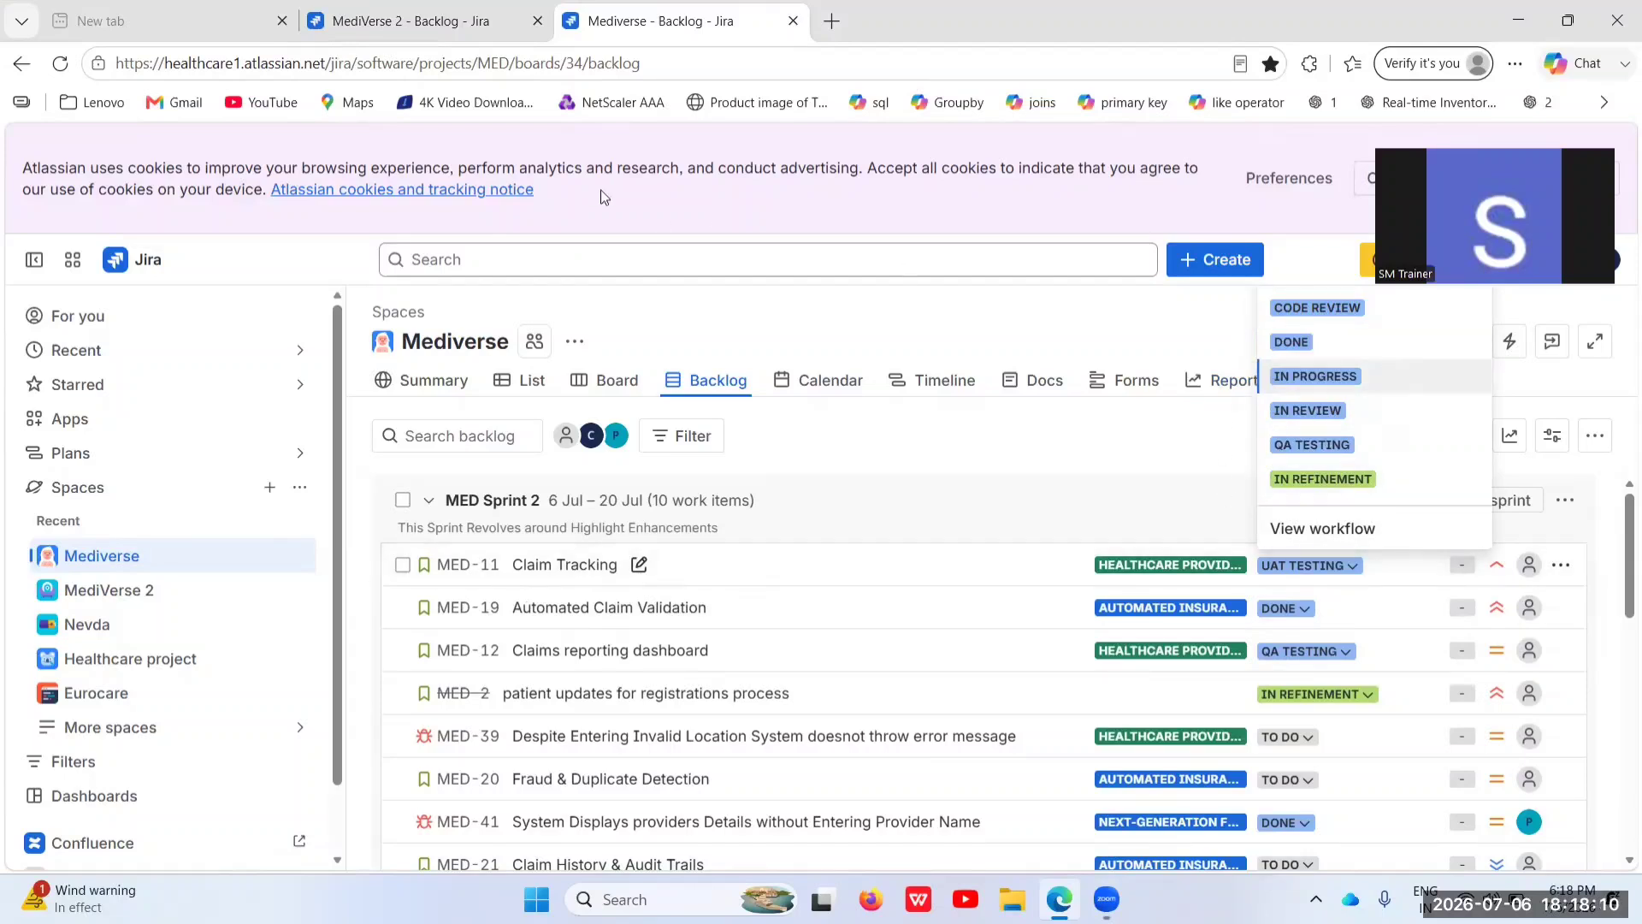
pyautogui.click(419, 24)
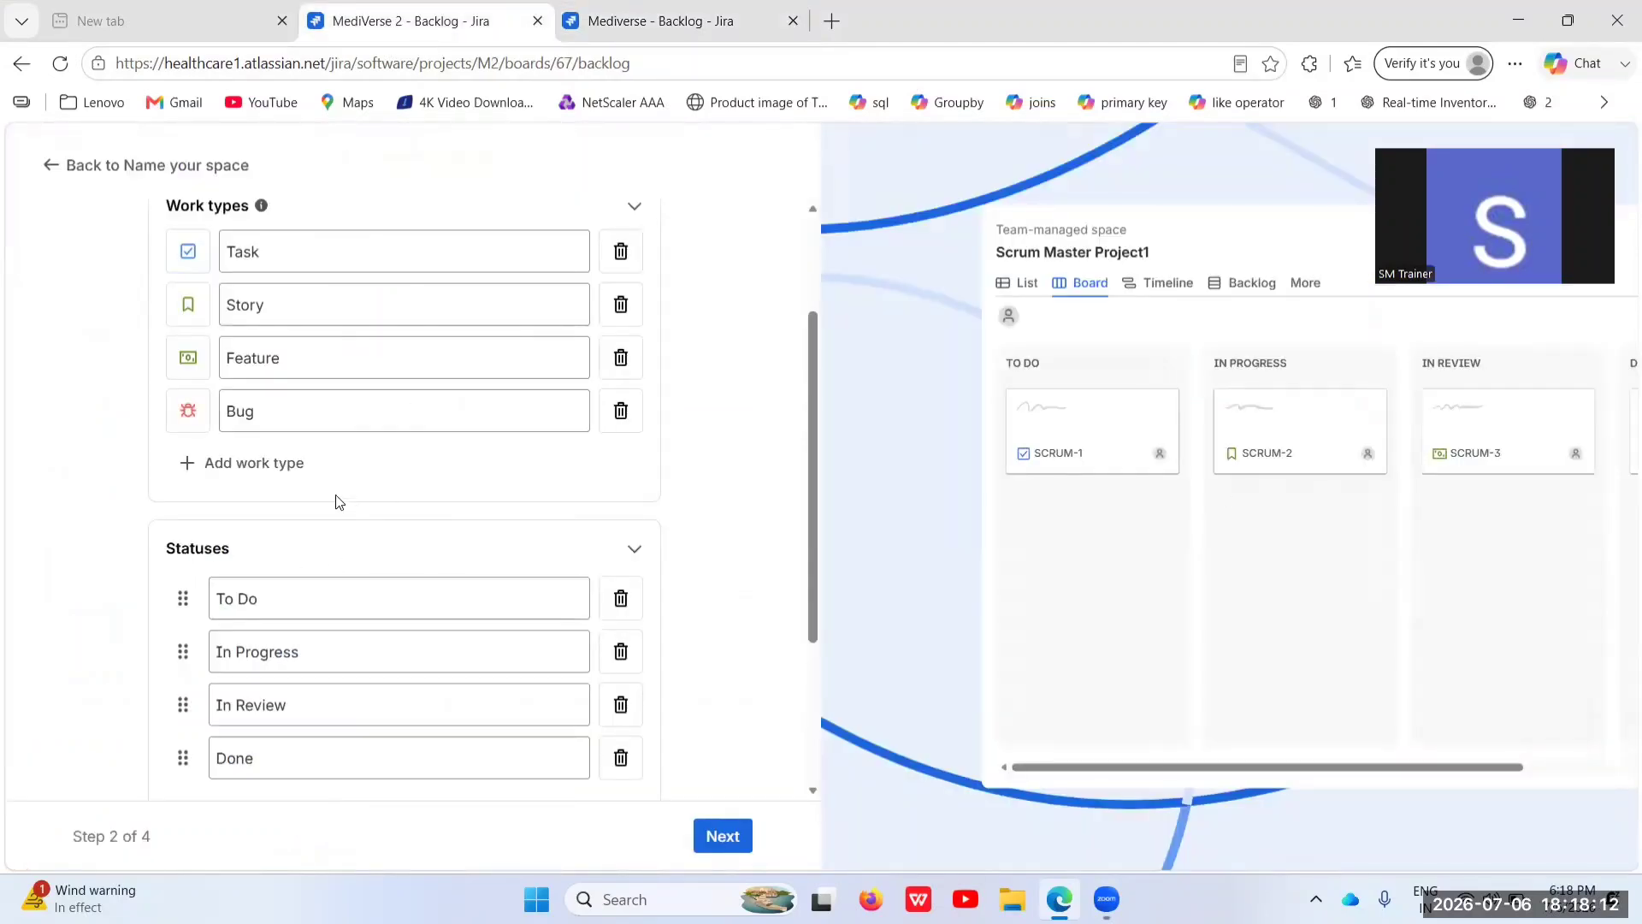
# Add a status named UAT after Done and proceed to the team invitation stage
pyautogui.scroll(-1, 393, 684)
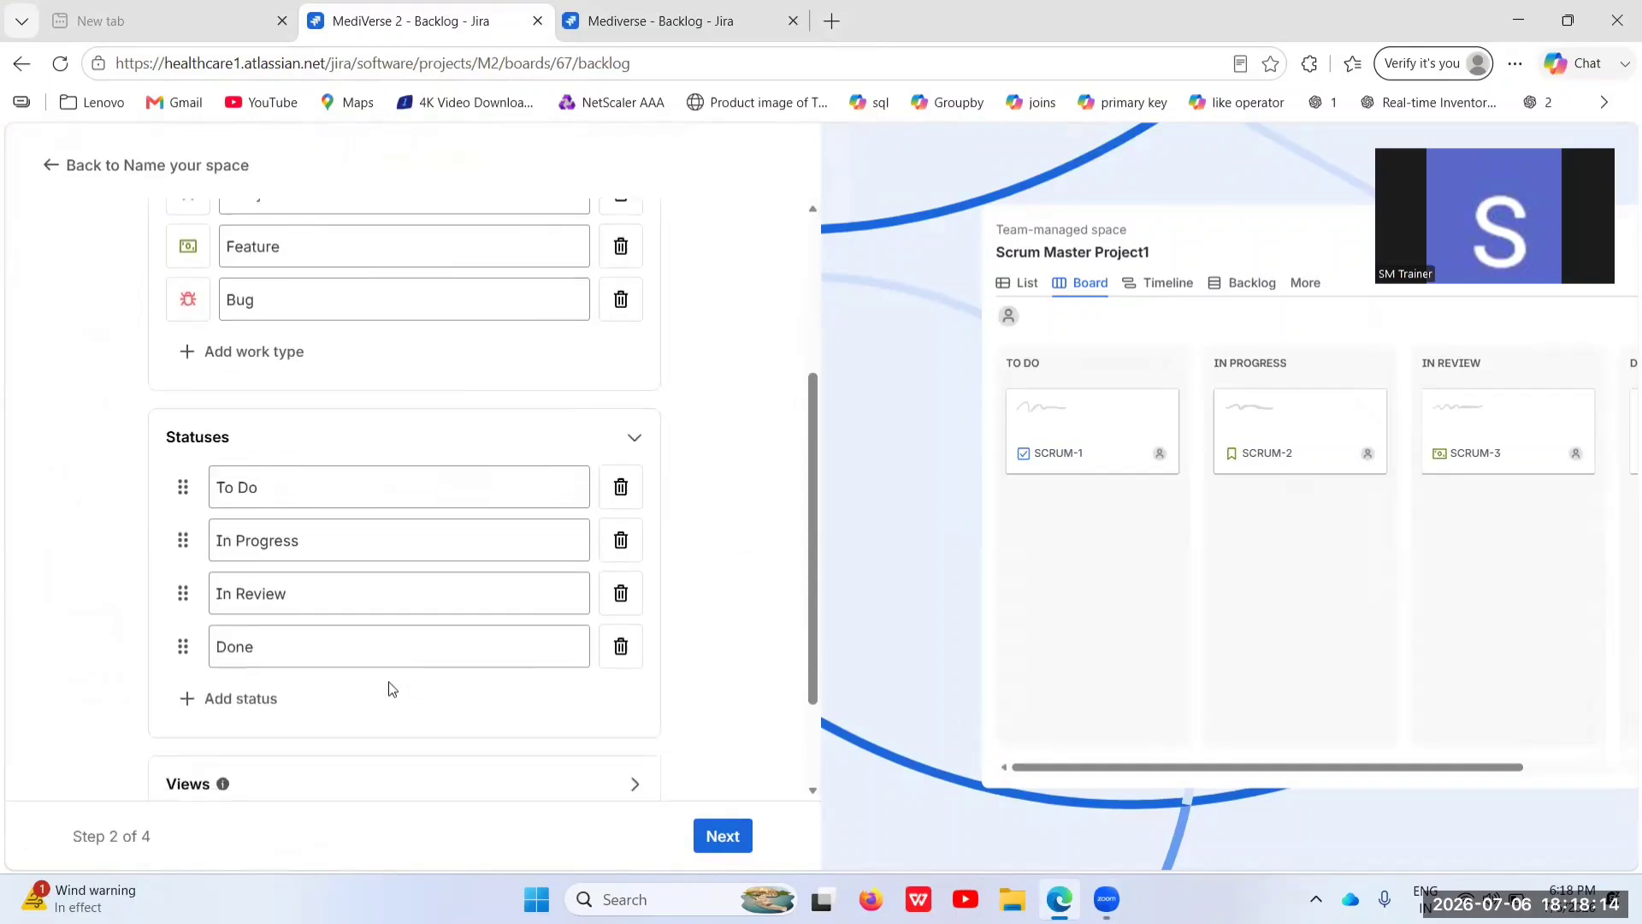
pyautogui.click(231, 689)
pyautogui.write('UAT')
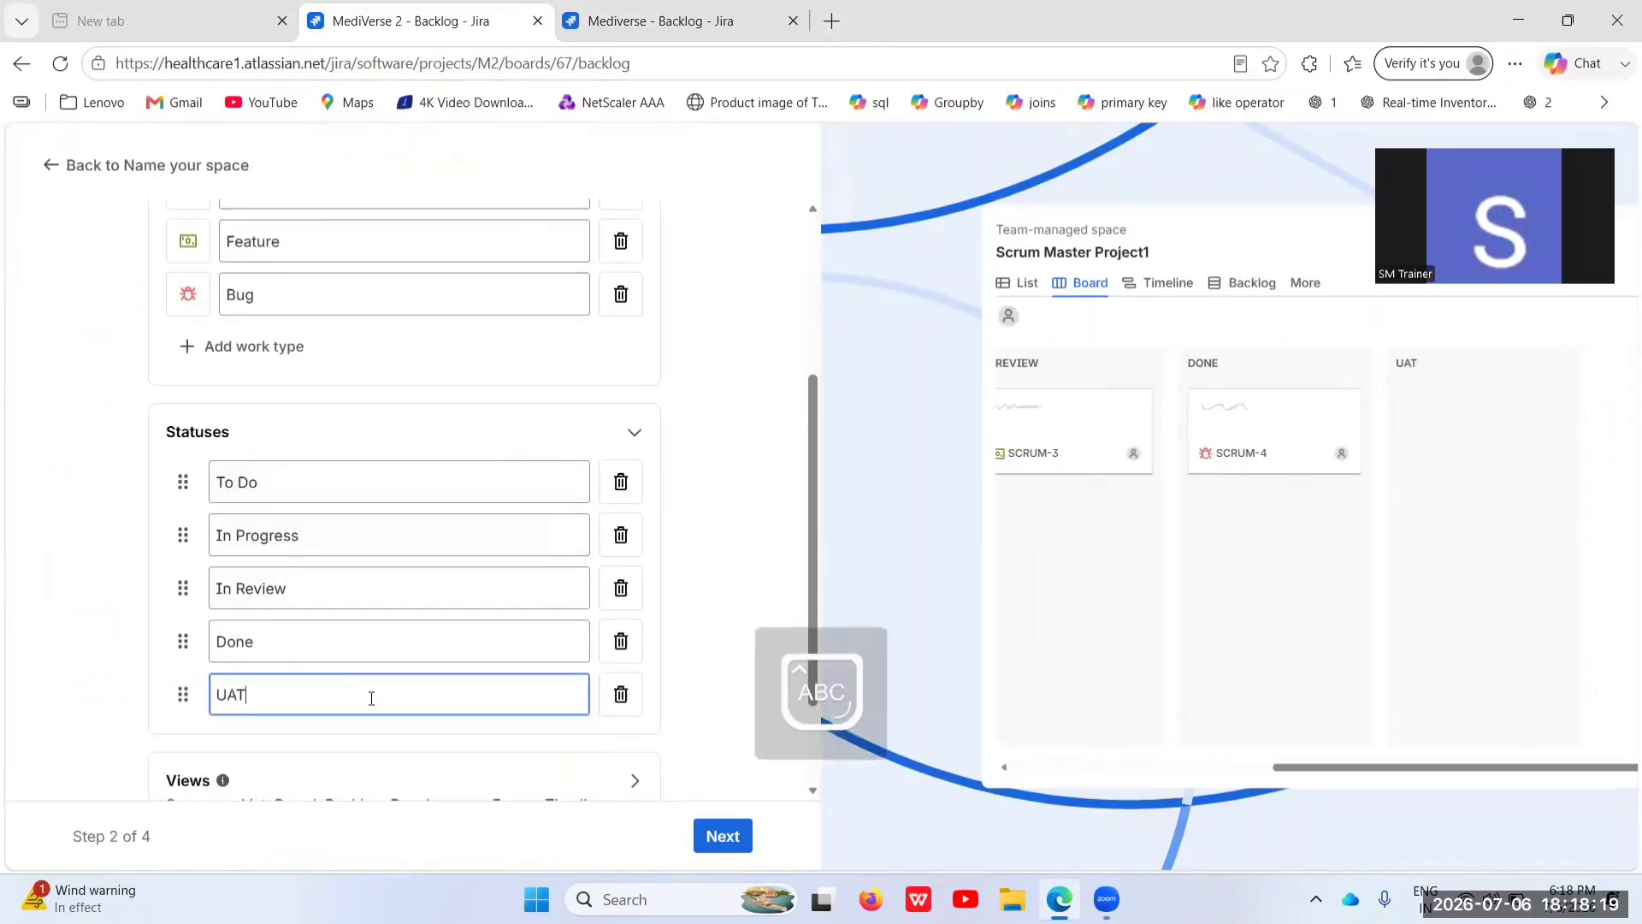
pyautogui.scroll(-1, 371, 698)
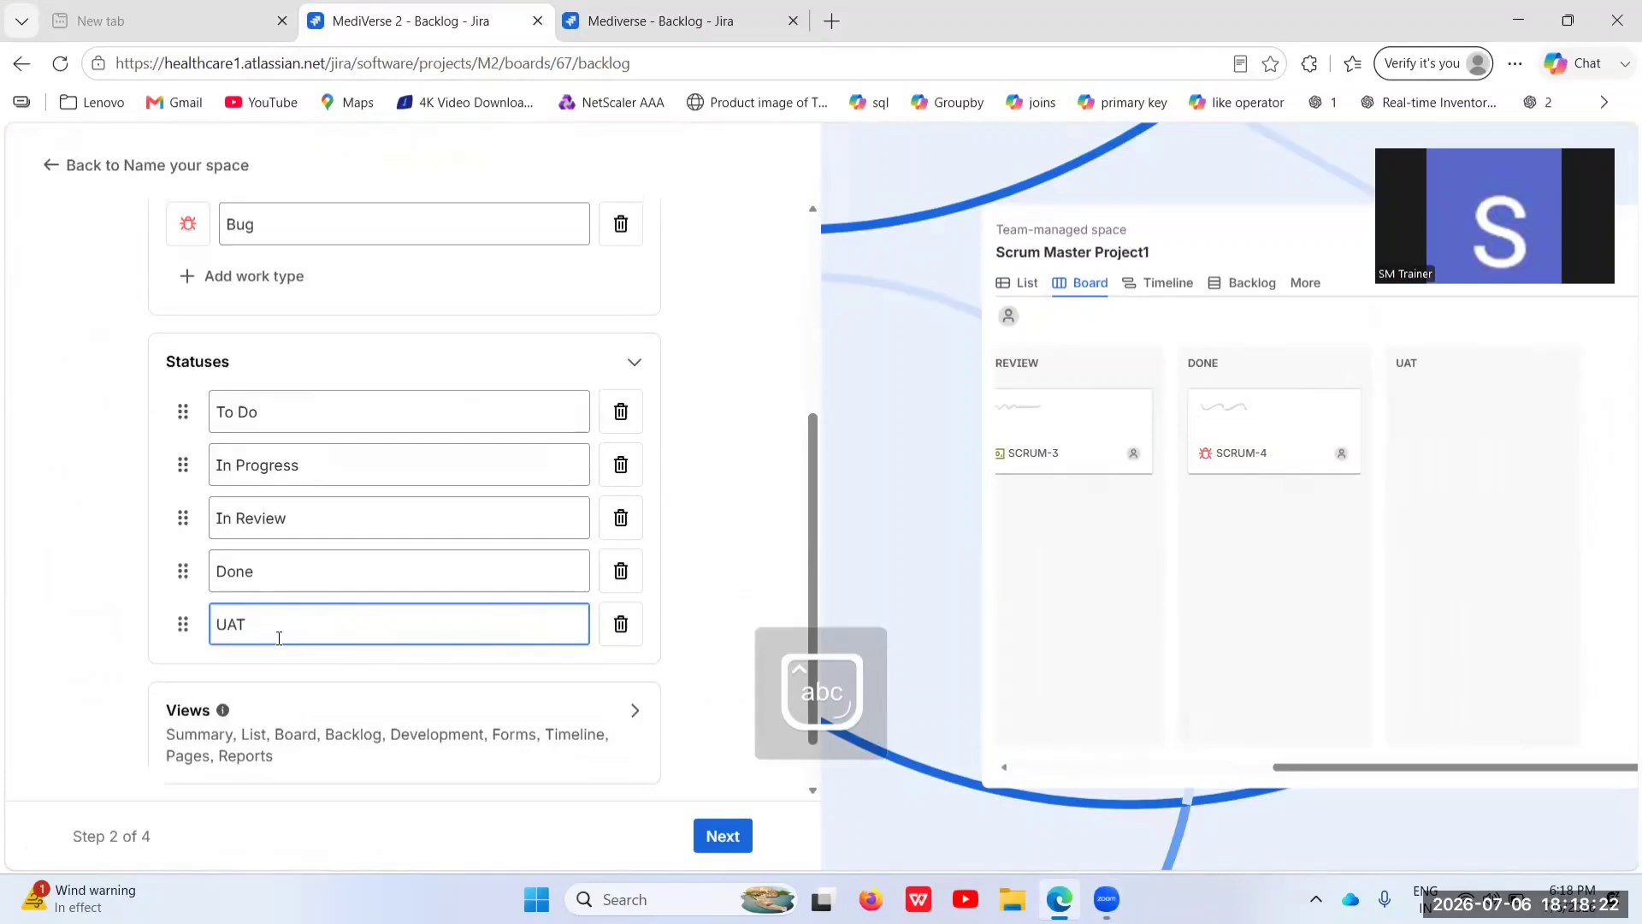
pyautogui.press('Return')
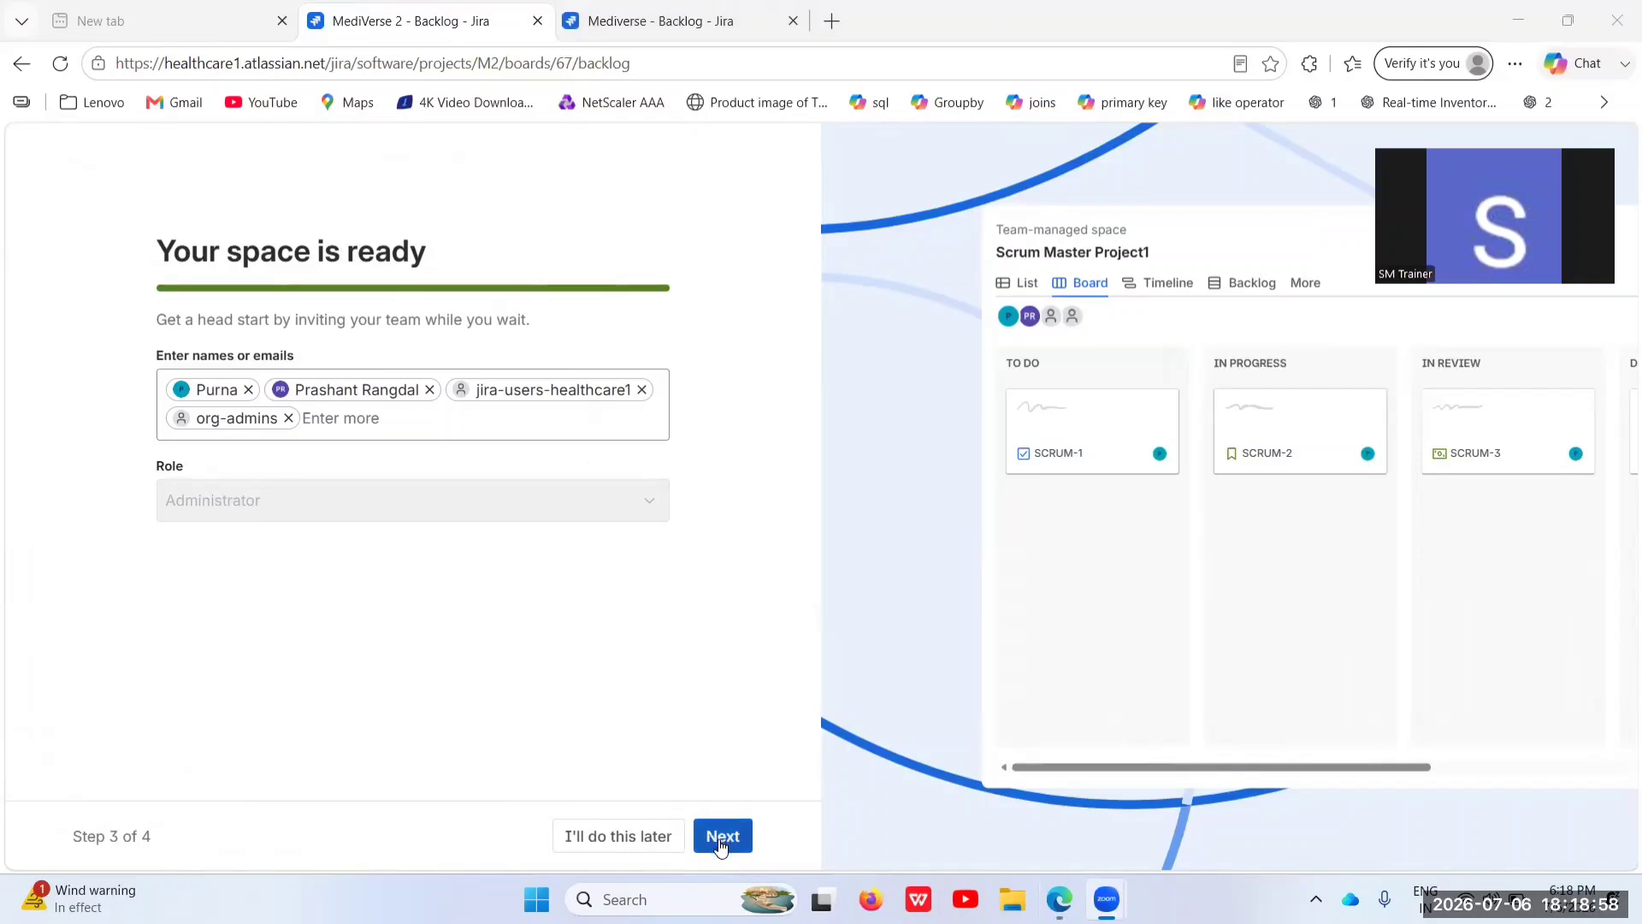
# Invite the suggested members and groups to the new space and finish its setup without connecting a Confluence space
pyautogui.click(722, 838)
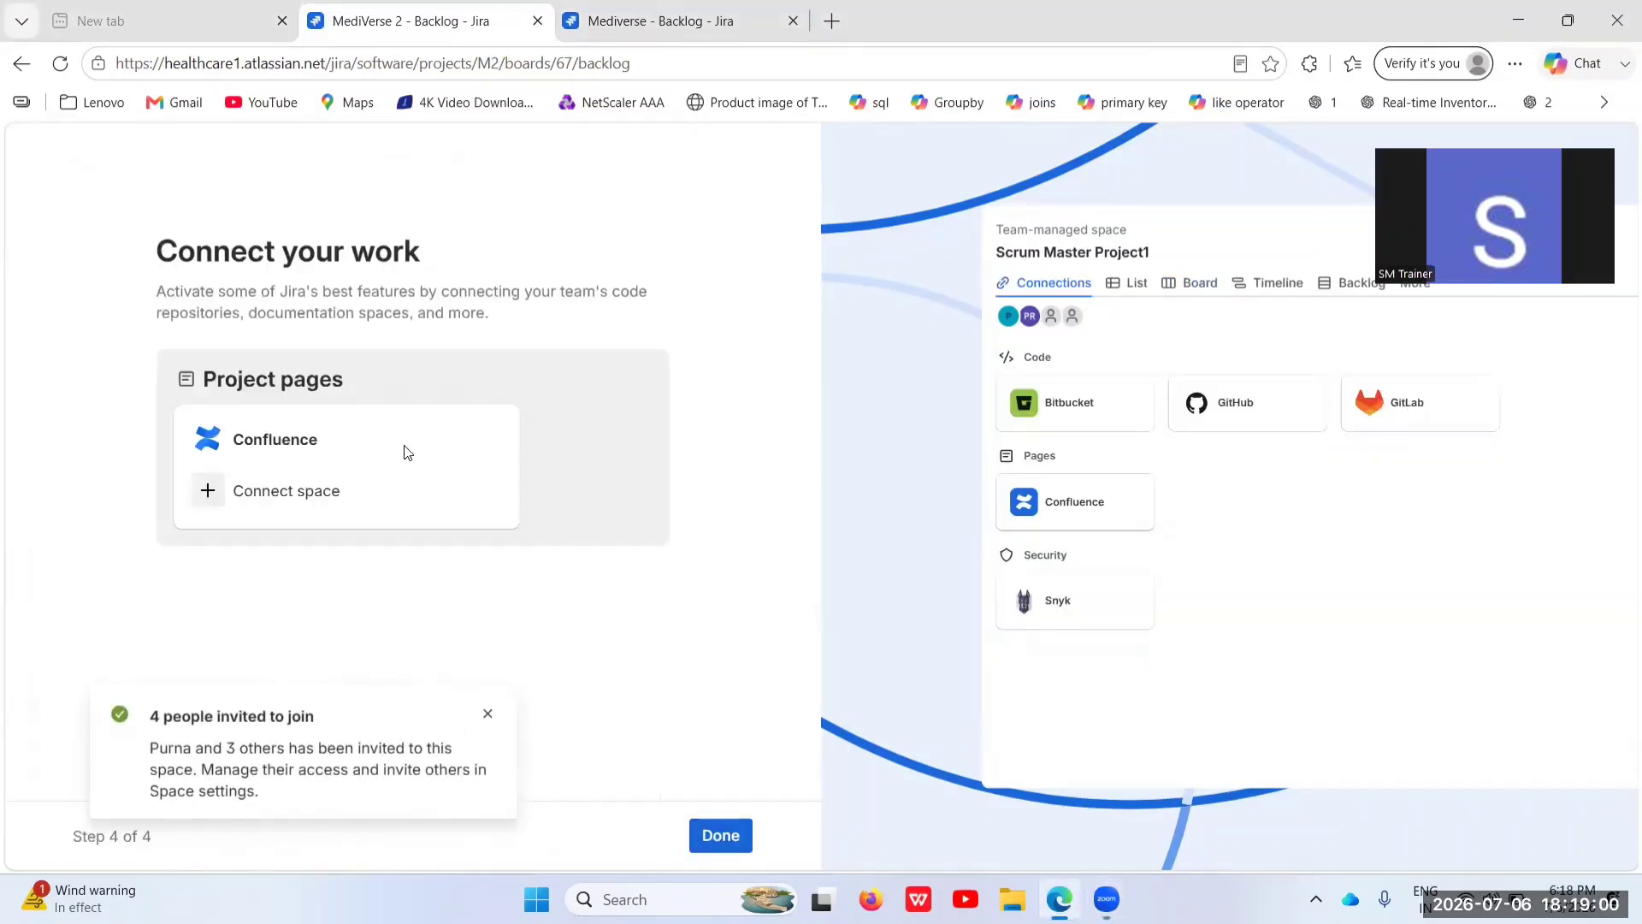
pyautogui.click(720, 836)
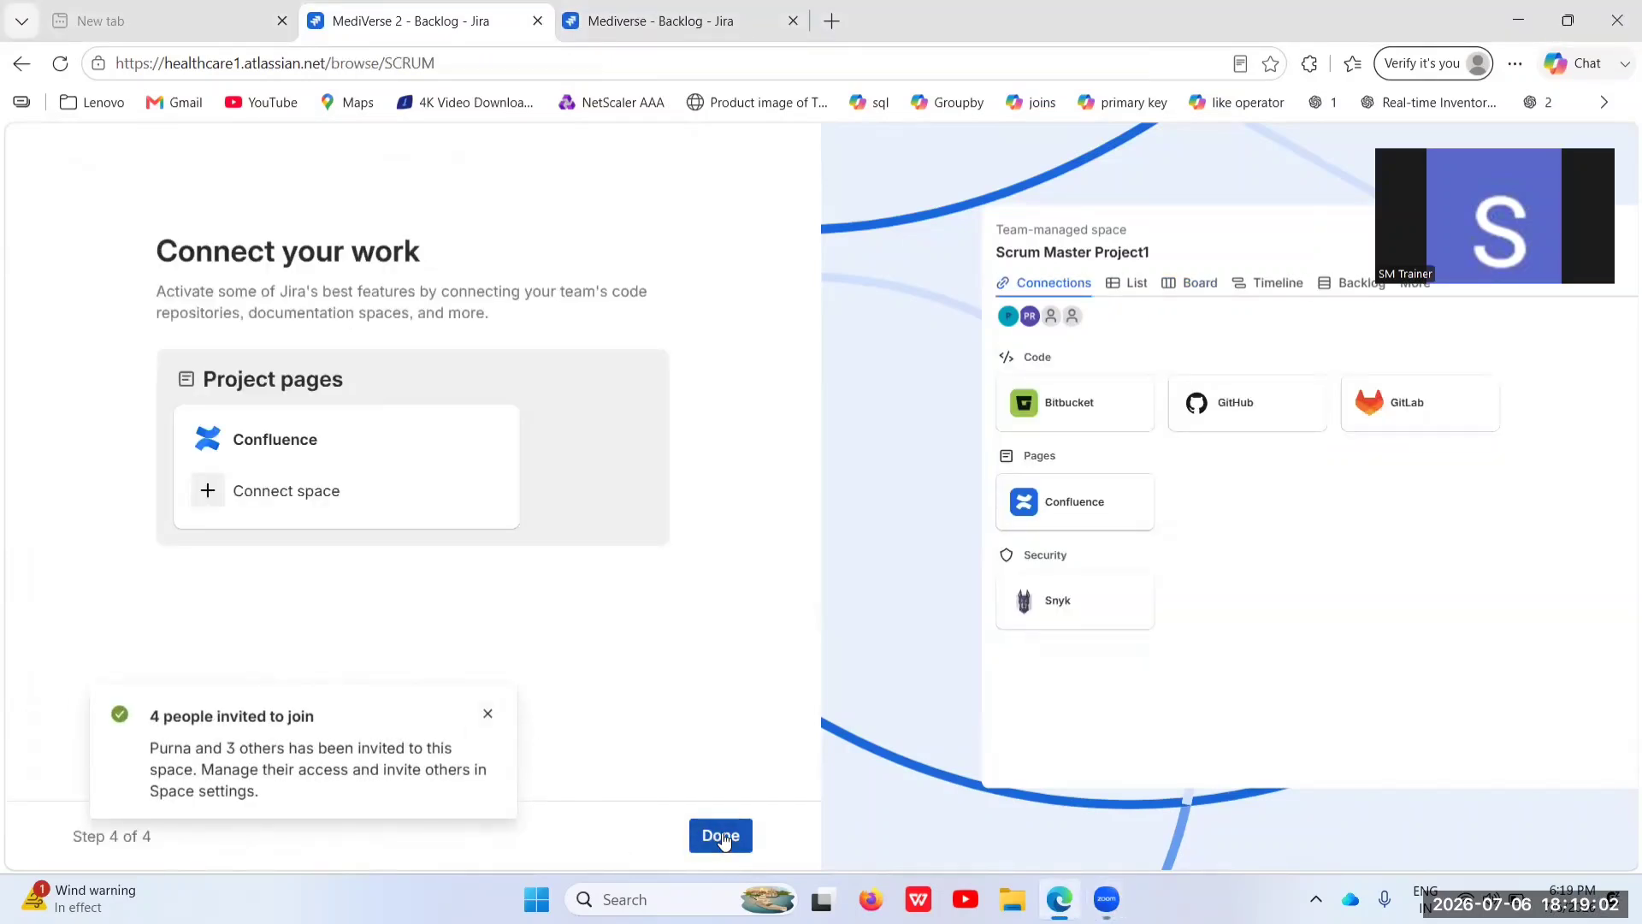
pyautogui.click(485, 715)
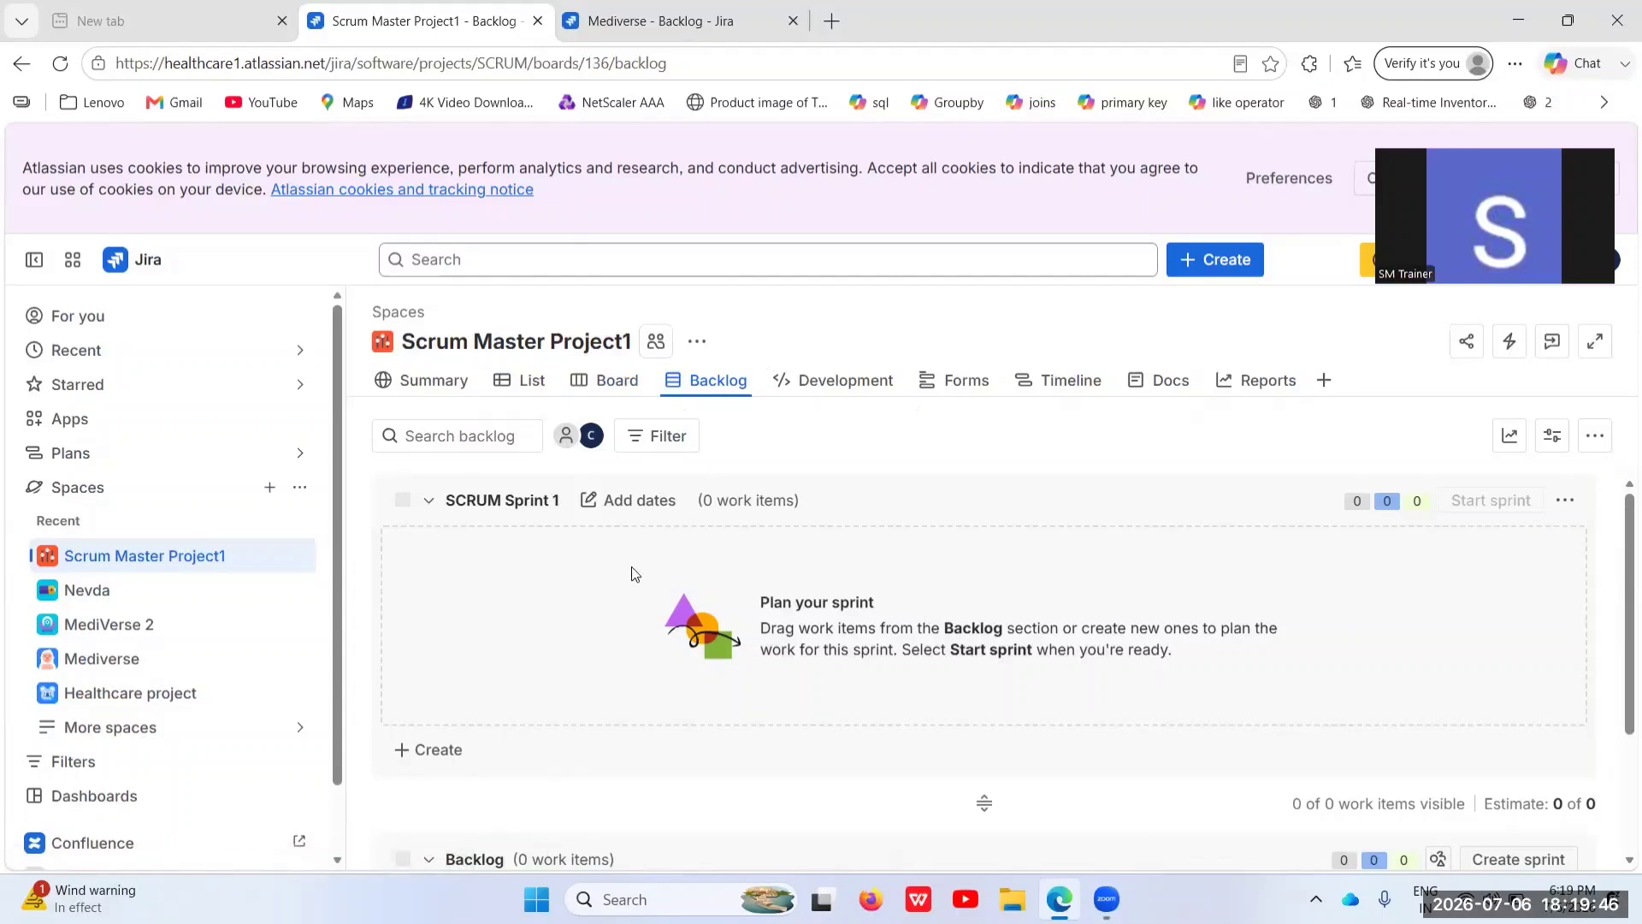
pyautogui.scroll(-2, 632, 572)
pyautogui.scroll(2, 631, 566)
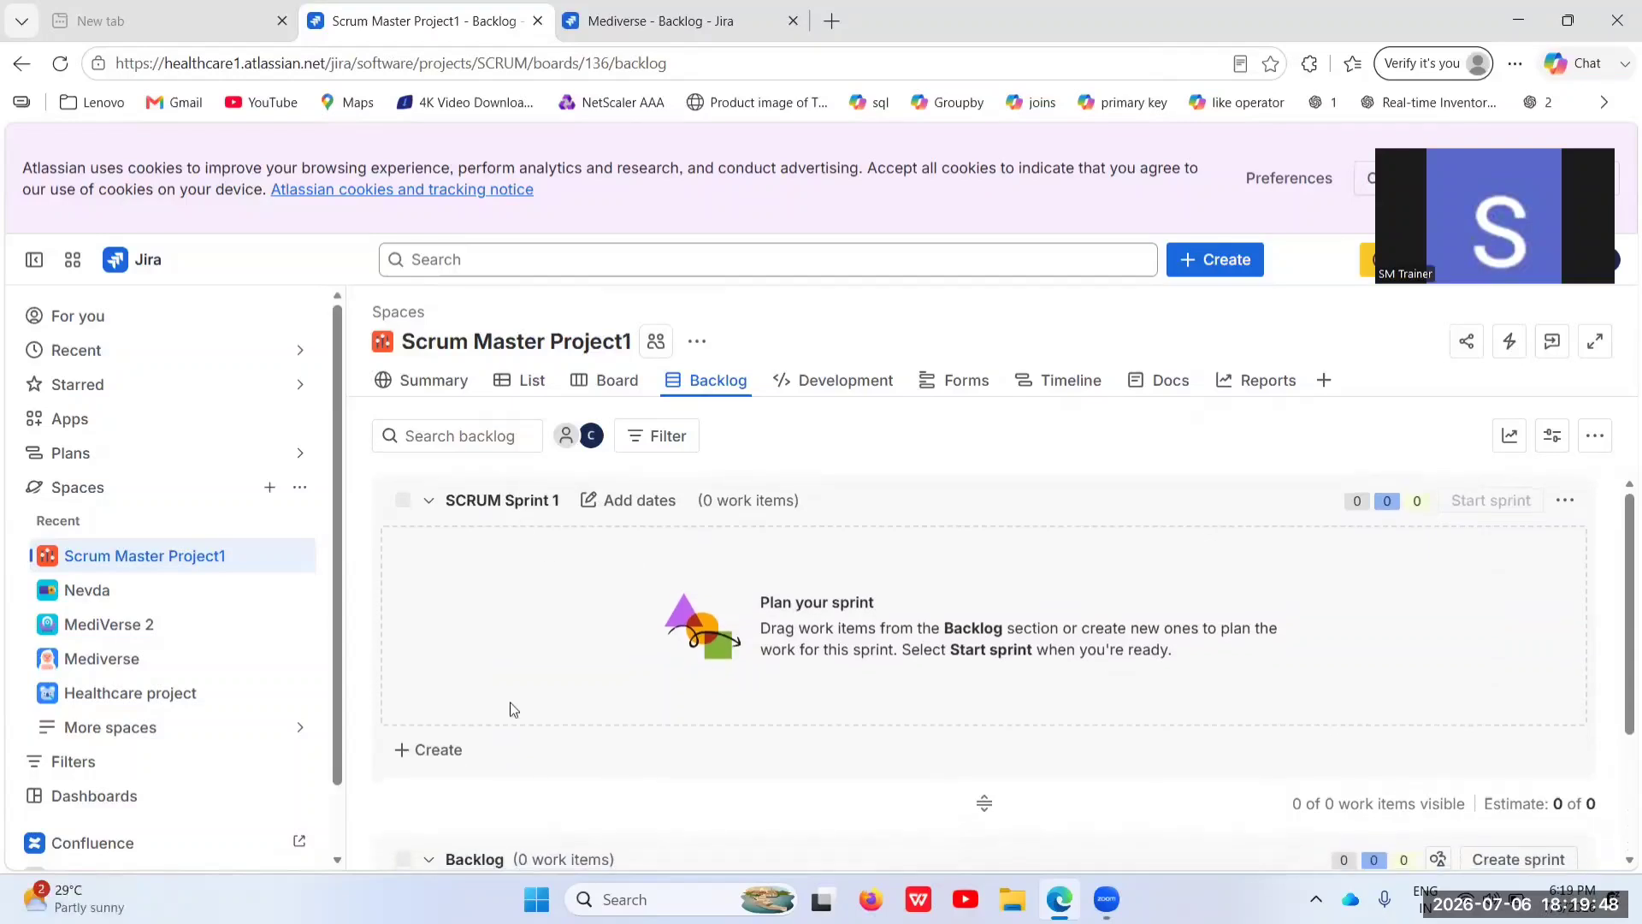
pyautogui.click(699, 104)
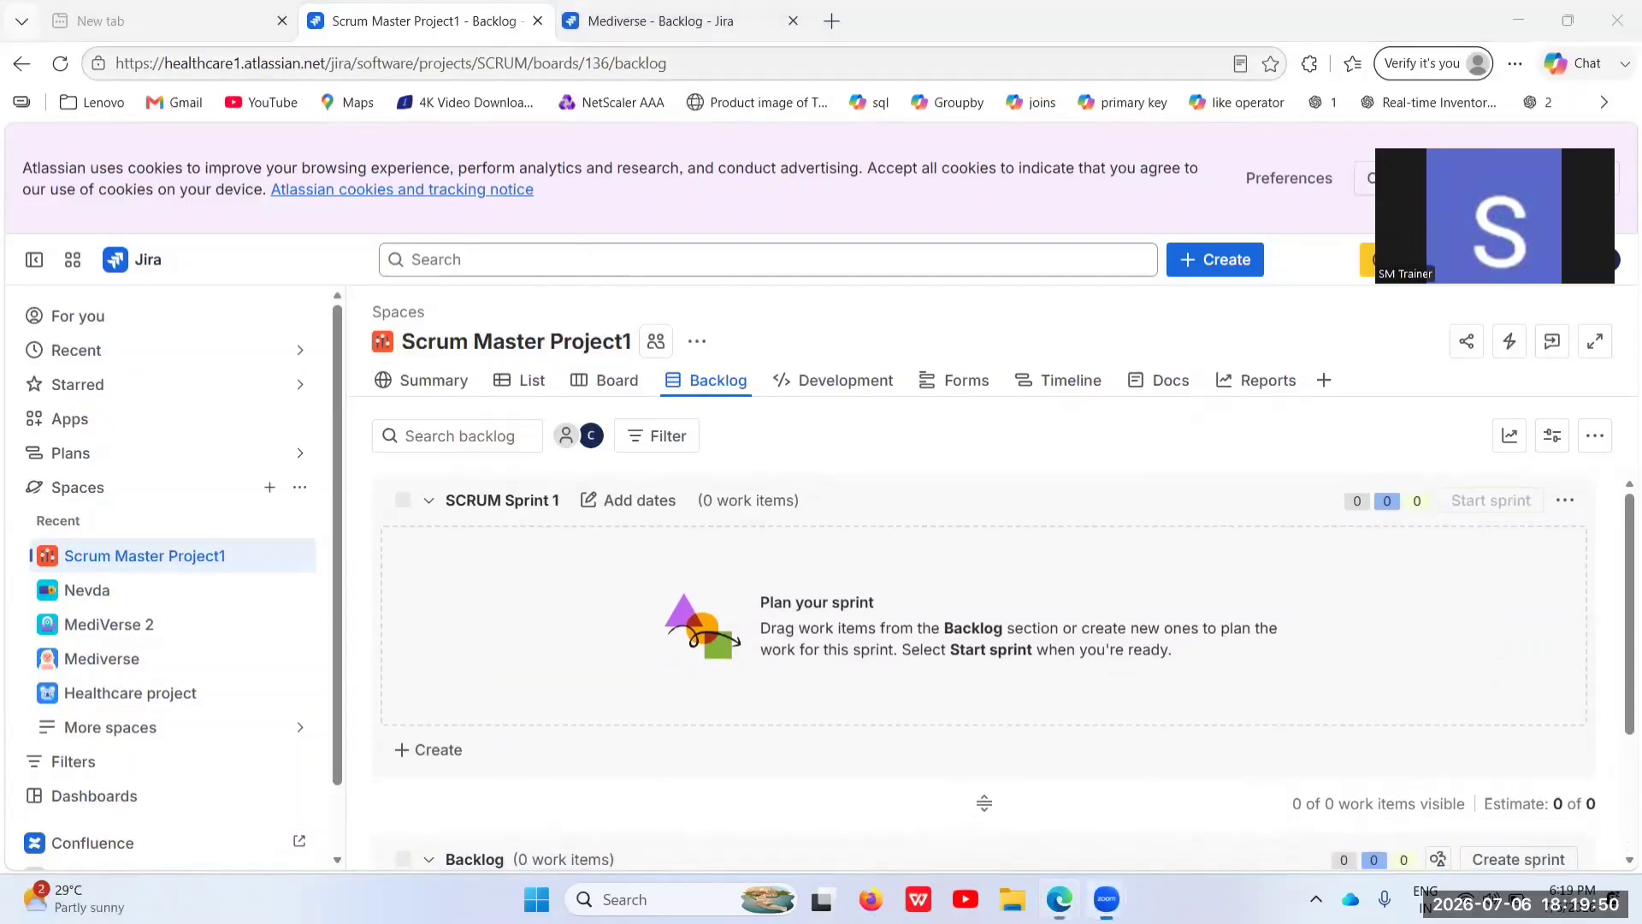
# Switch to the Mediverse backlog and move MED-32 and MED-33 from the backlog into MED Sprint 1
pyautogui.click(621, 8)
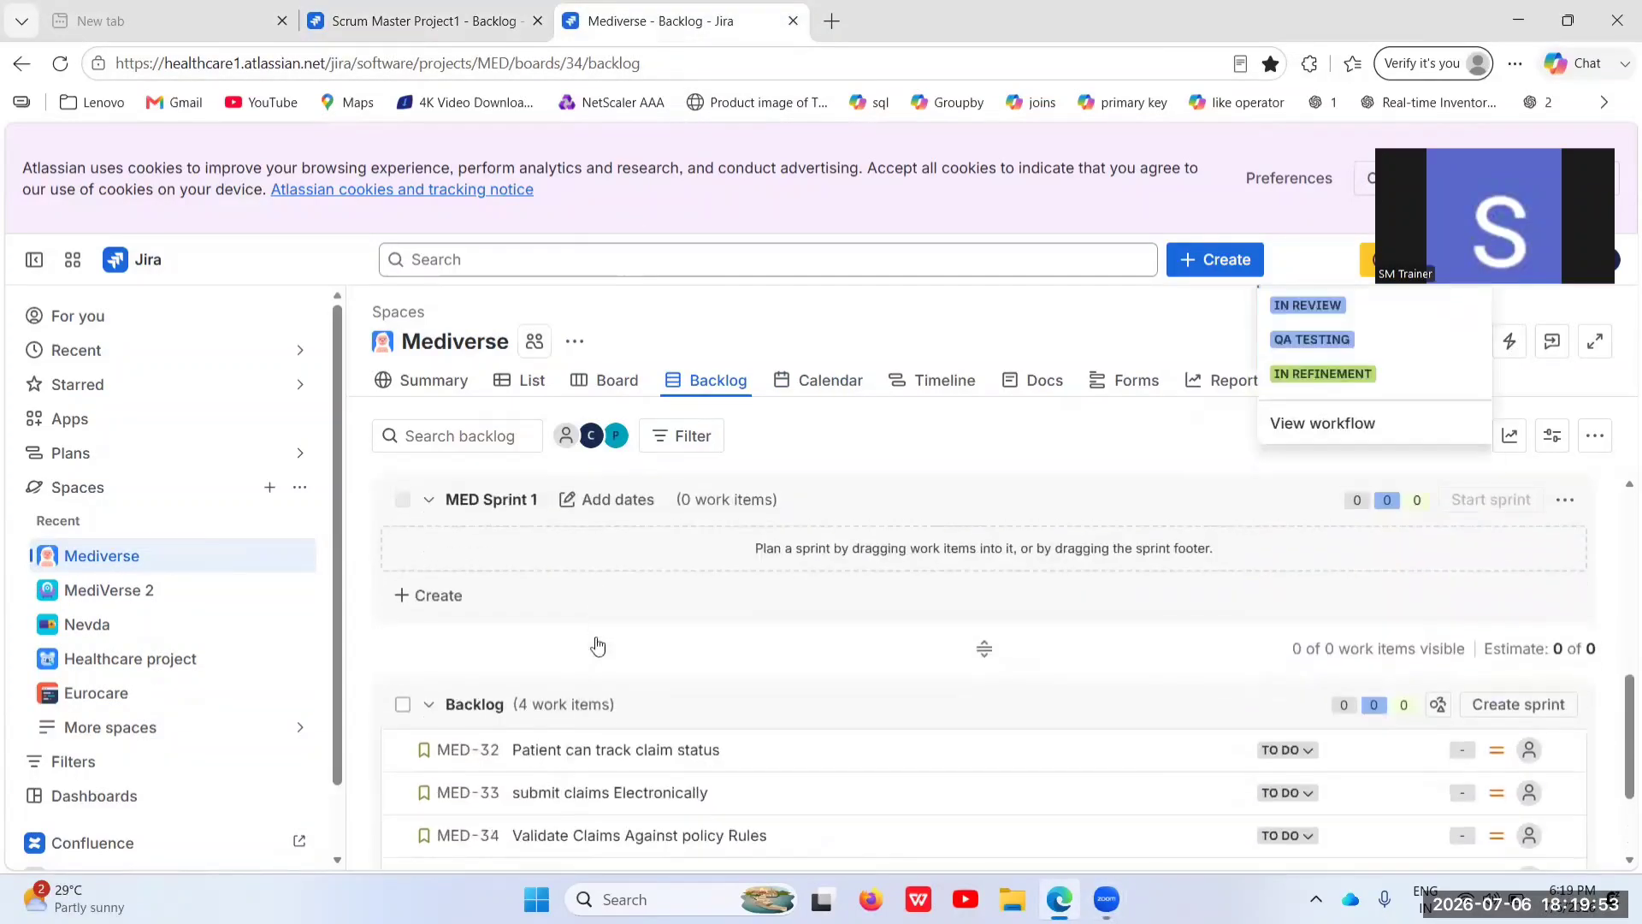
pyautogui.scroll(-2, 597, 645)
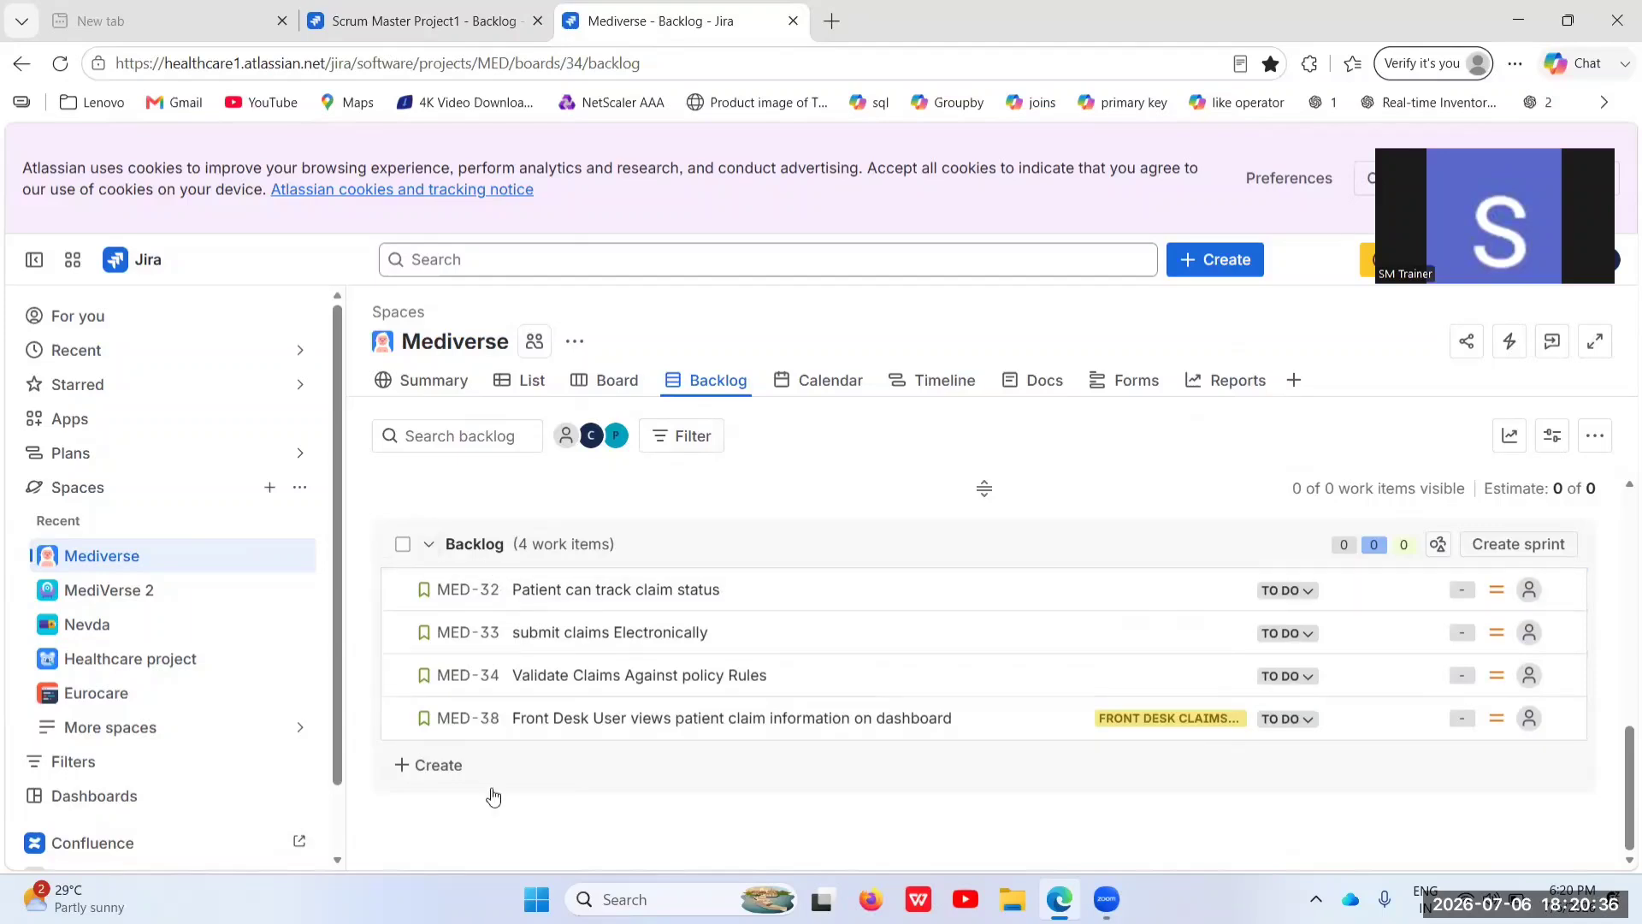
pyautogui.scroll(1, 769, 744)
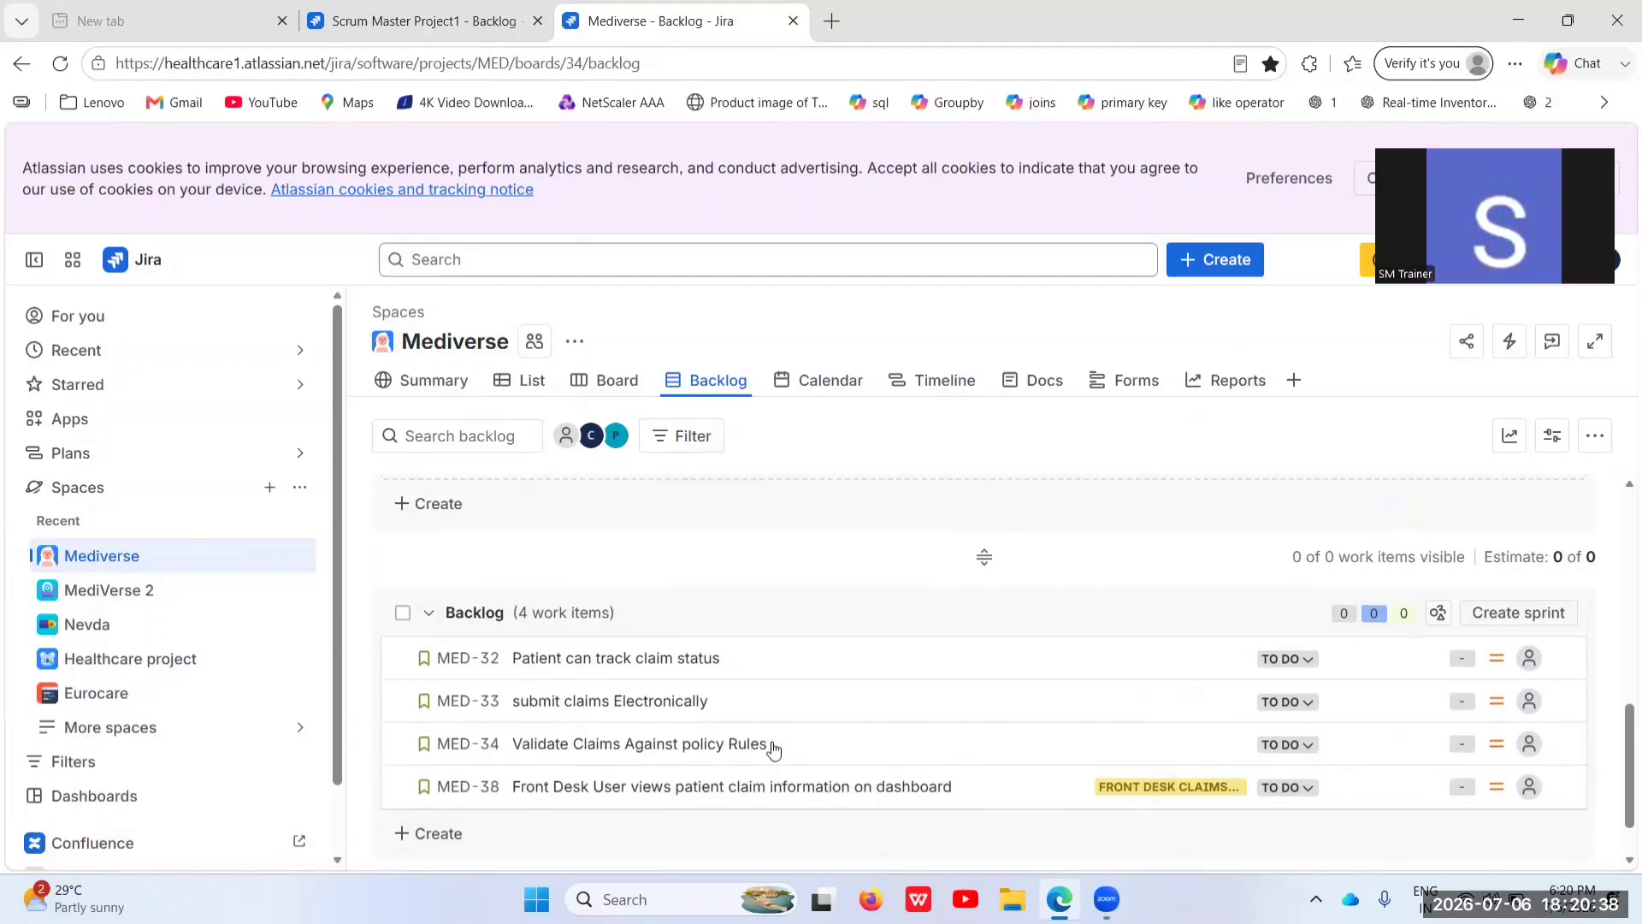
pyautogui.scroll(1, 577, 667)
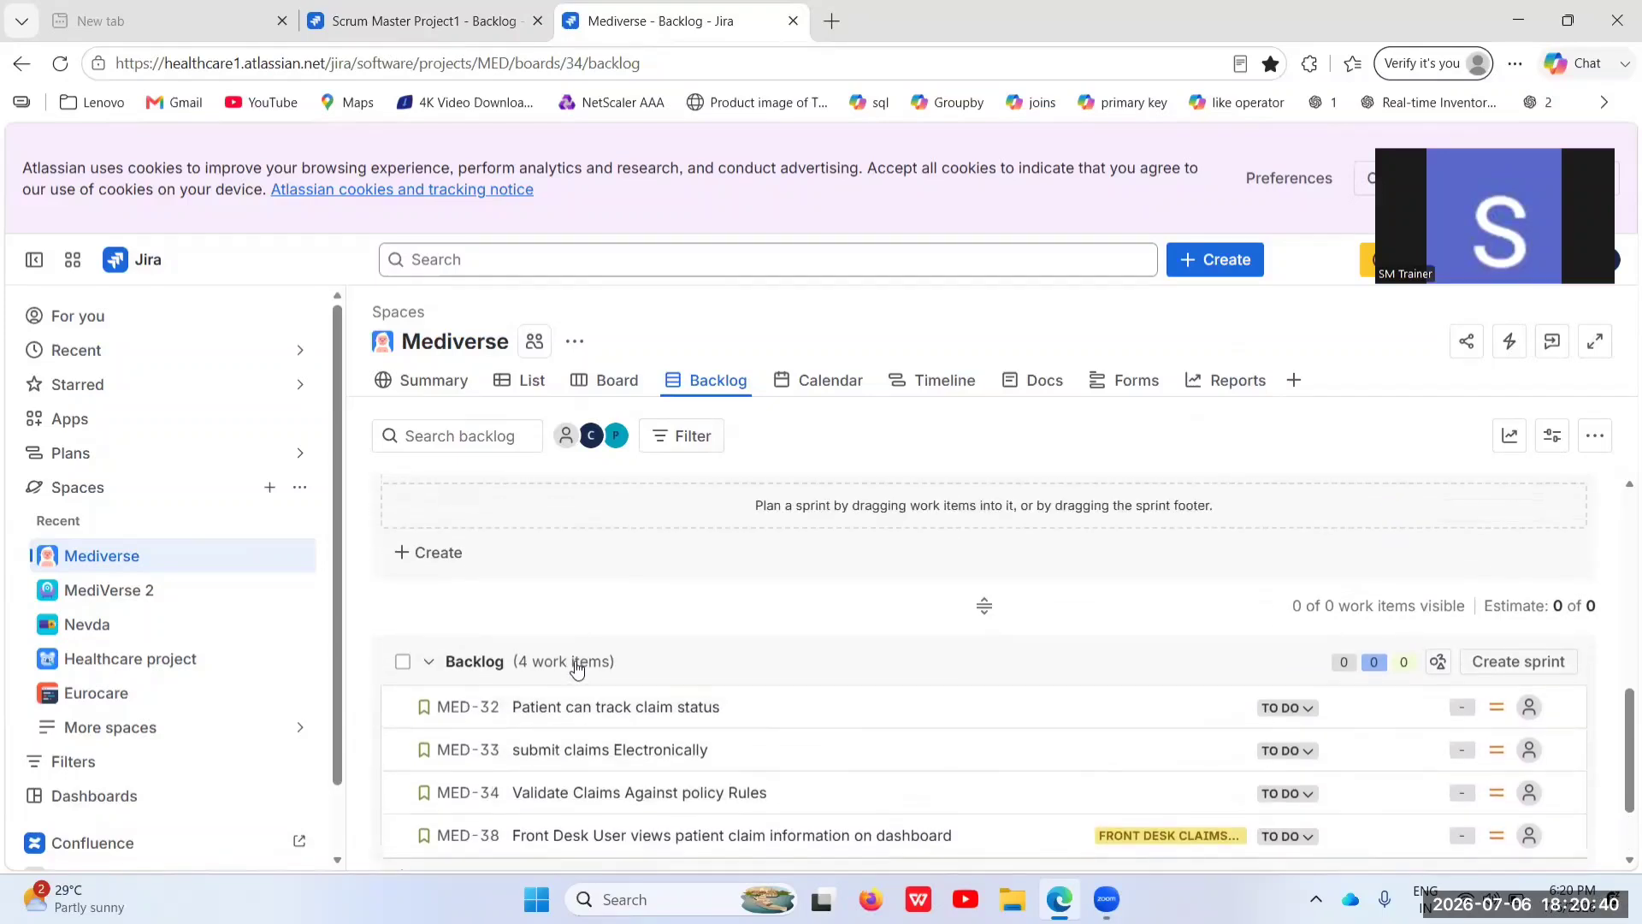
pyautogui.click(554, 715)
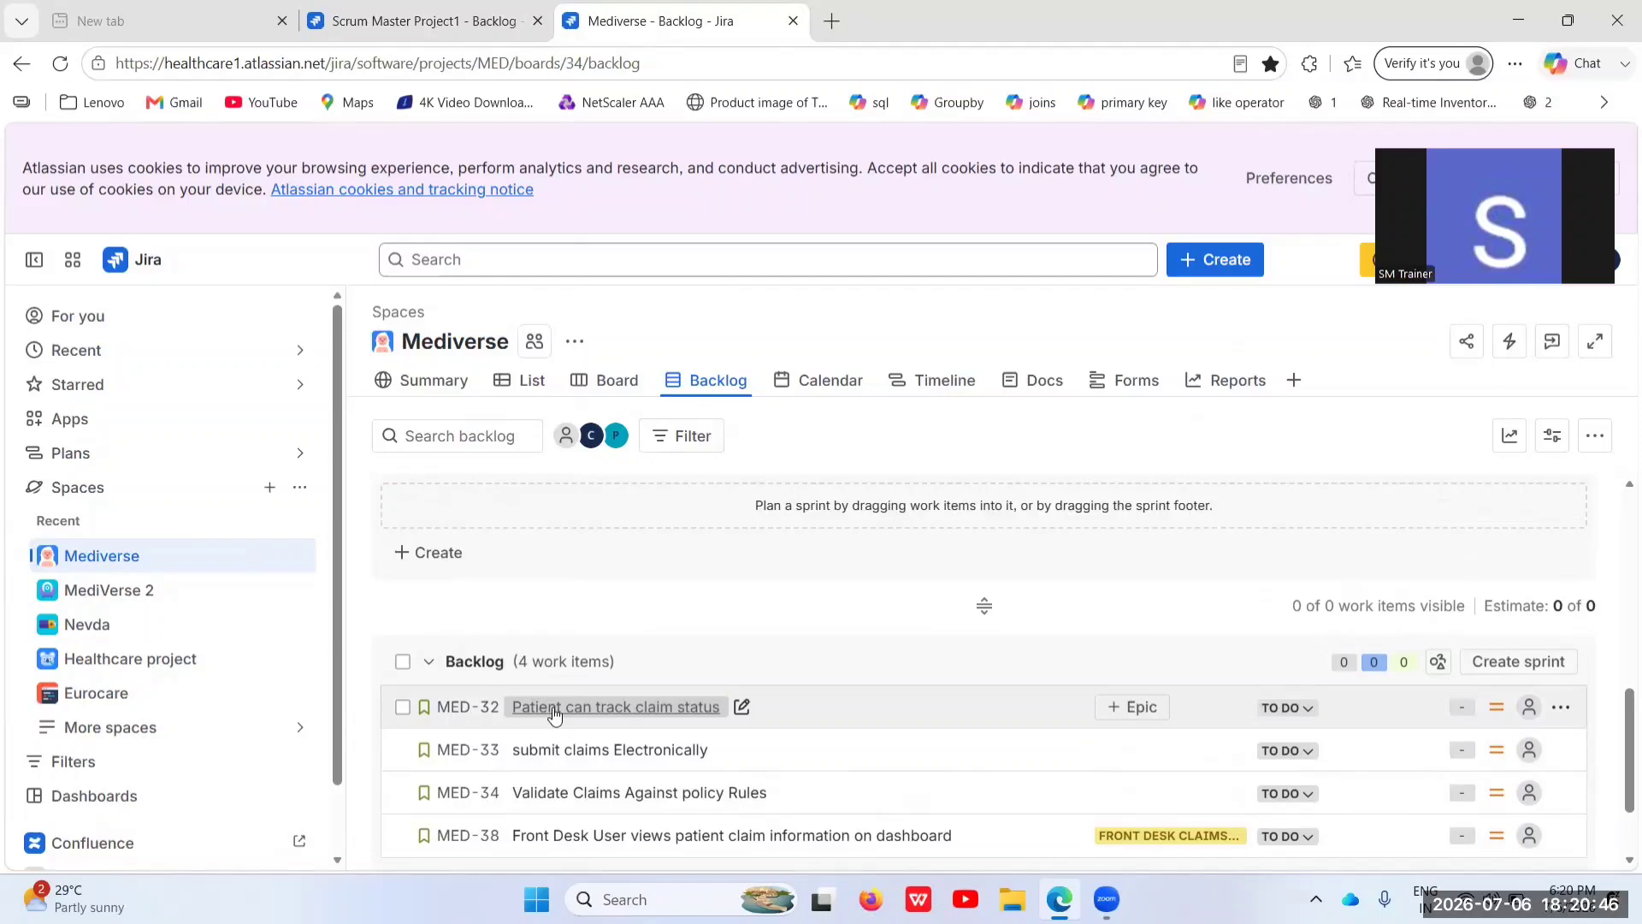
pyautogui.moveTo(555, 715); pyautogui.dragTo(542, 614)
pyautogui.scroll(-3, 575, 732)
pyautogui.scroll(-2, 543, 727)
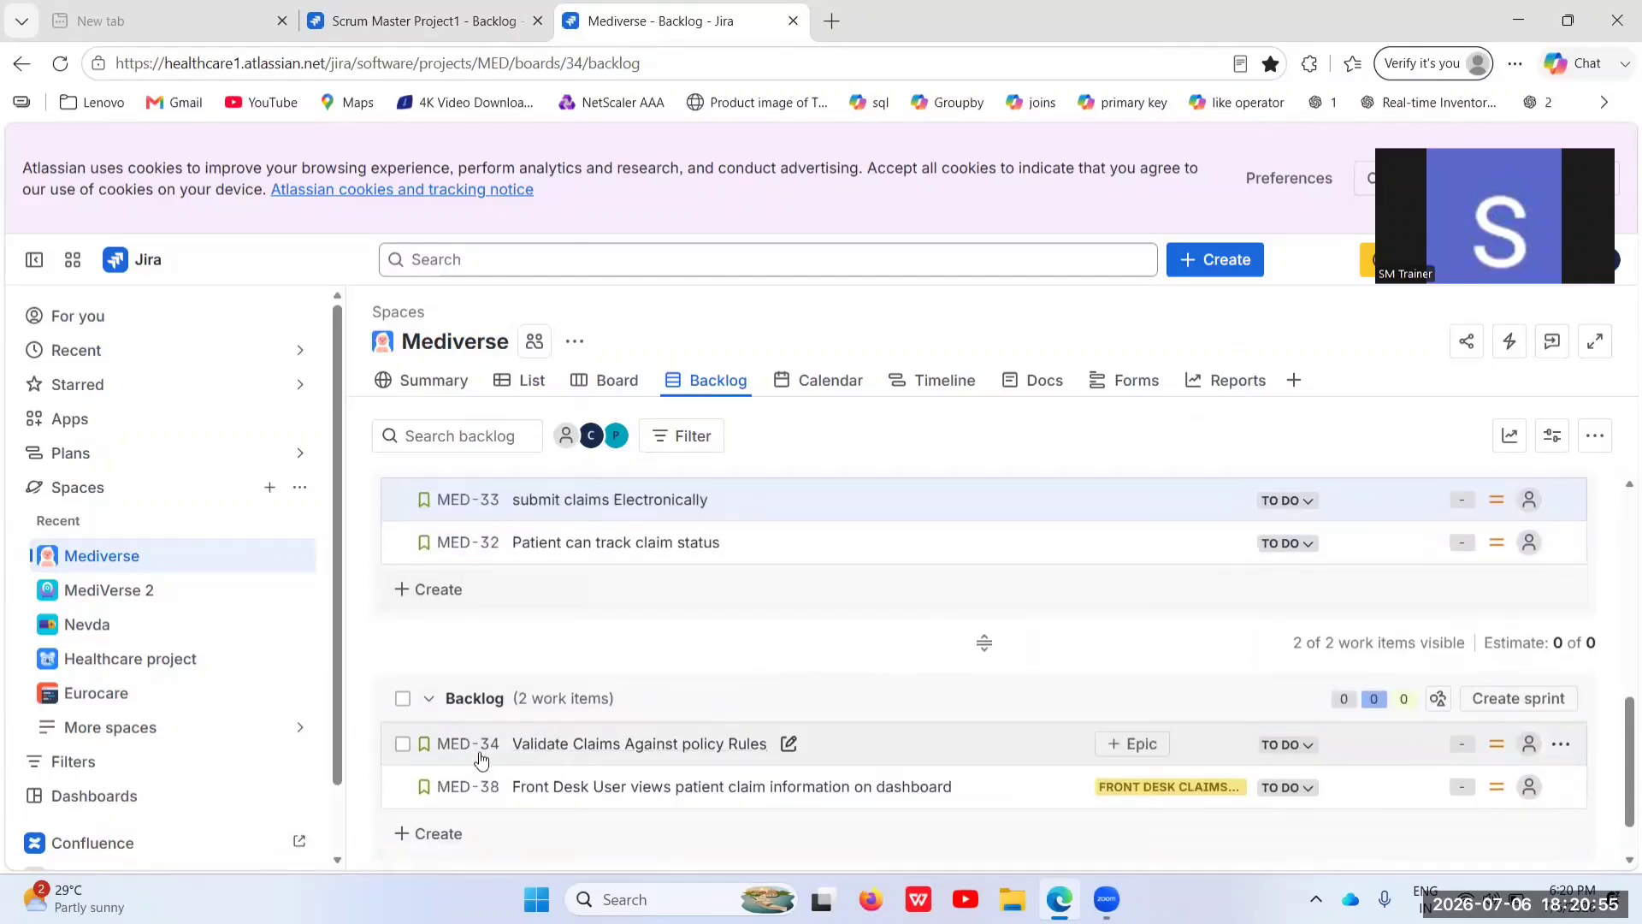
# Move MED-34 and MED-38 from the Mediverse backlog into MED Sprint 1
pyautogui.scroll(1, 643, 604)
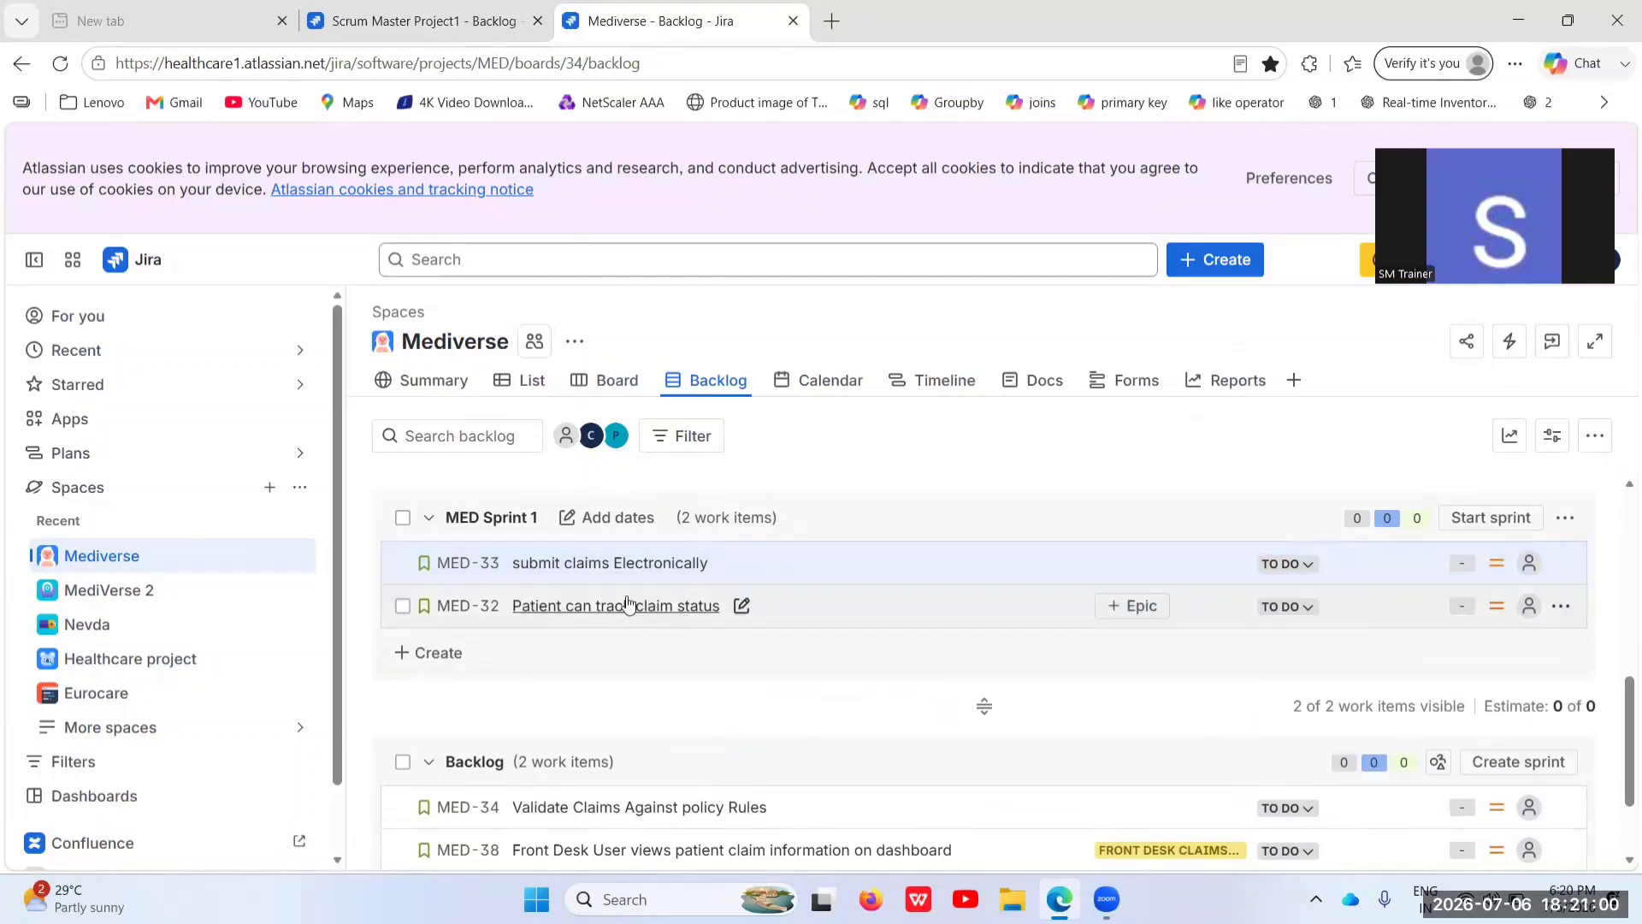
pyautogui.scroll(-2, 522, 736)
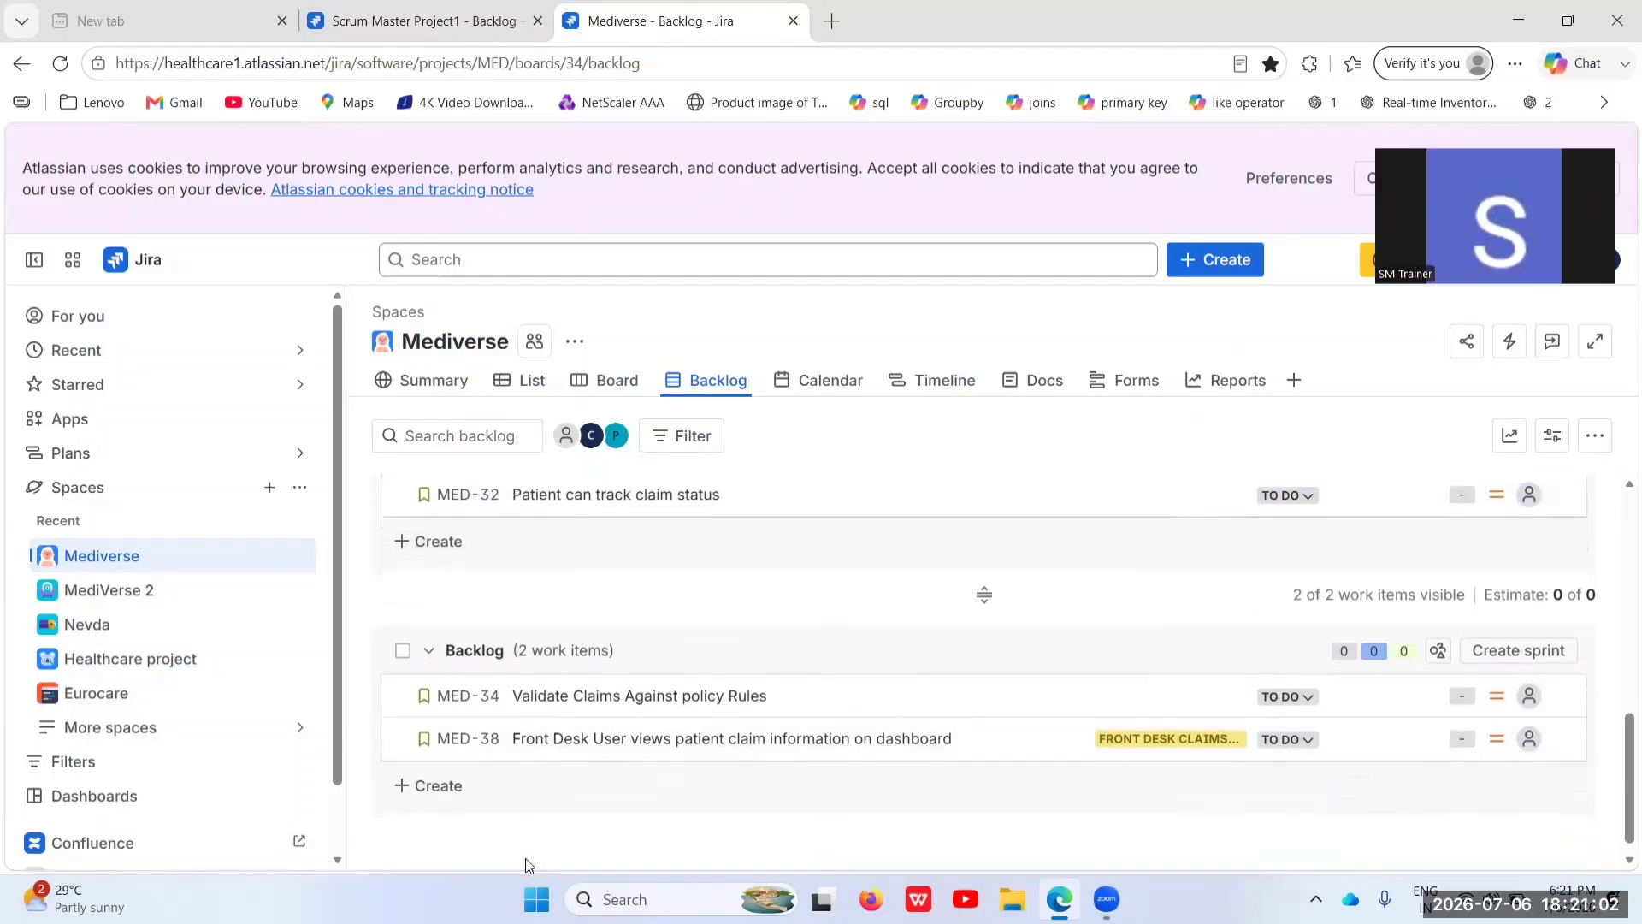
pyautogui.moveTo(539, 695); pyautogui.dragTo(569, 552)
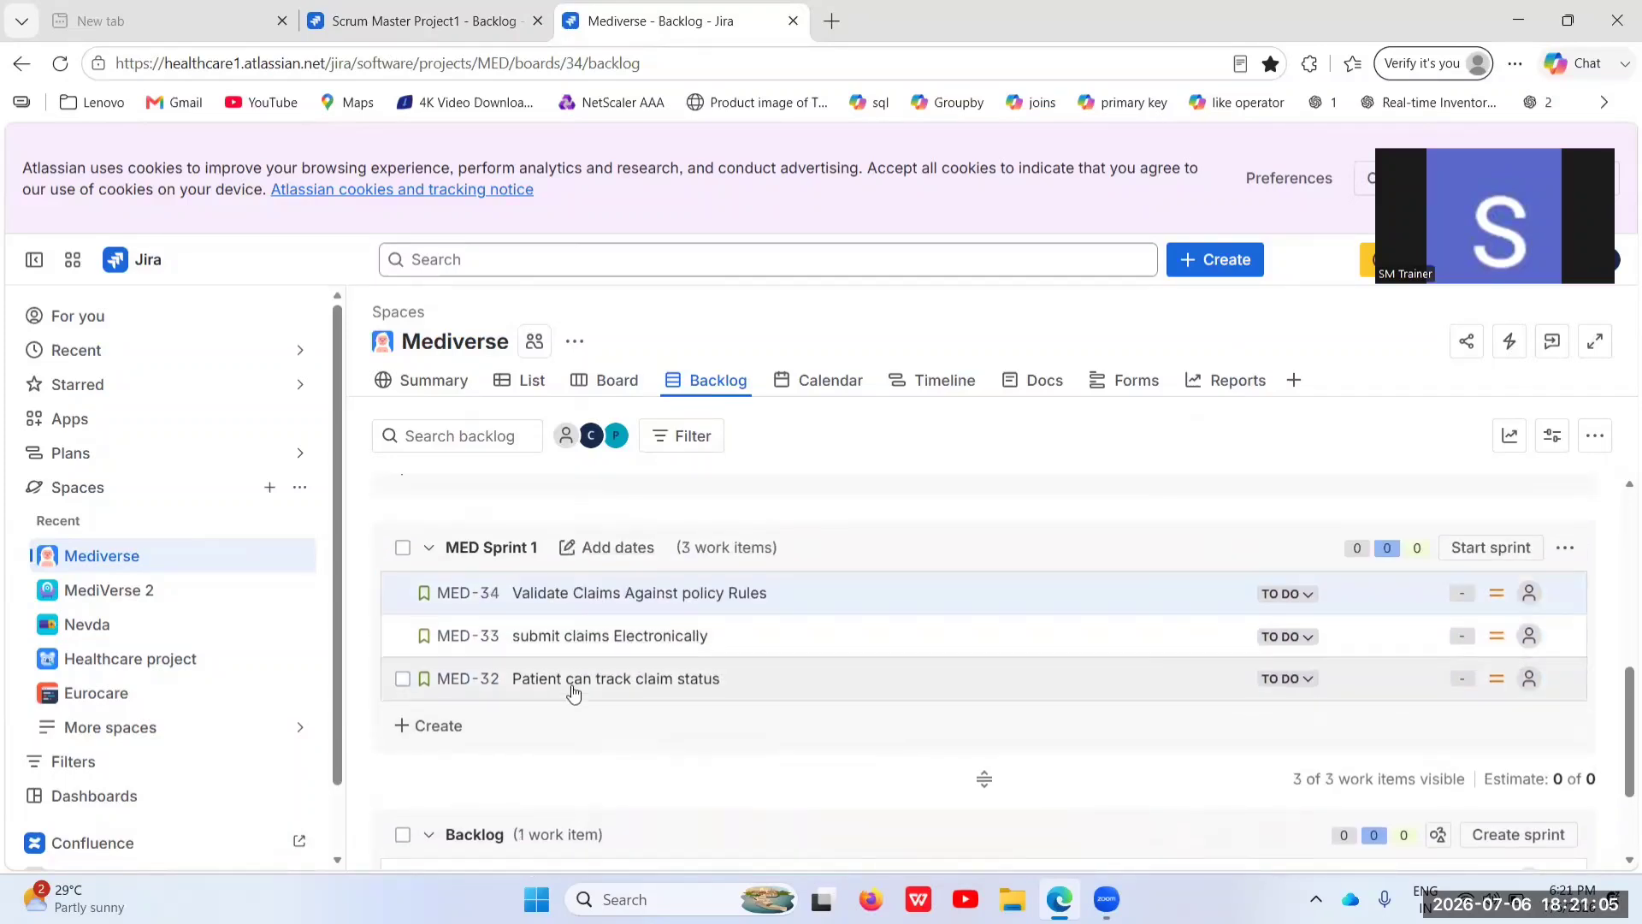
pyautogui.scroll(-2, 568, 727)
pyautogui.moveTo(562, 773); pyautogui.dragTo(567, 561)
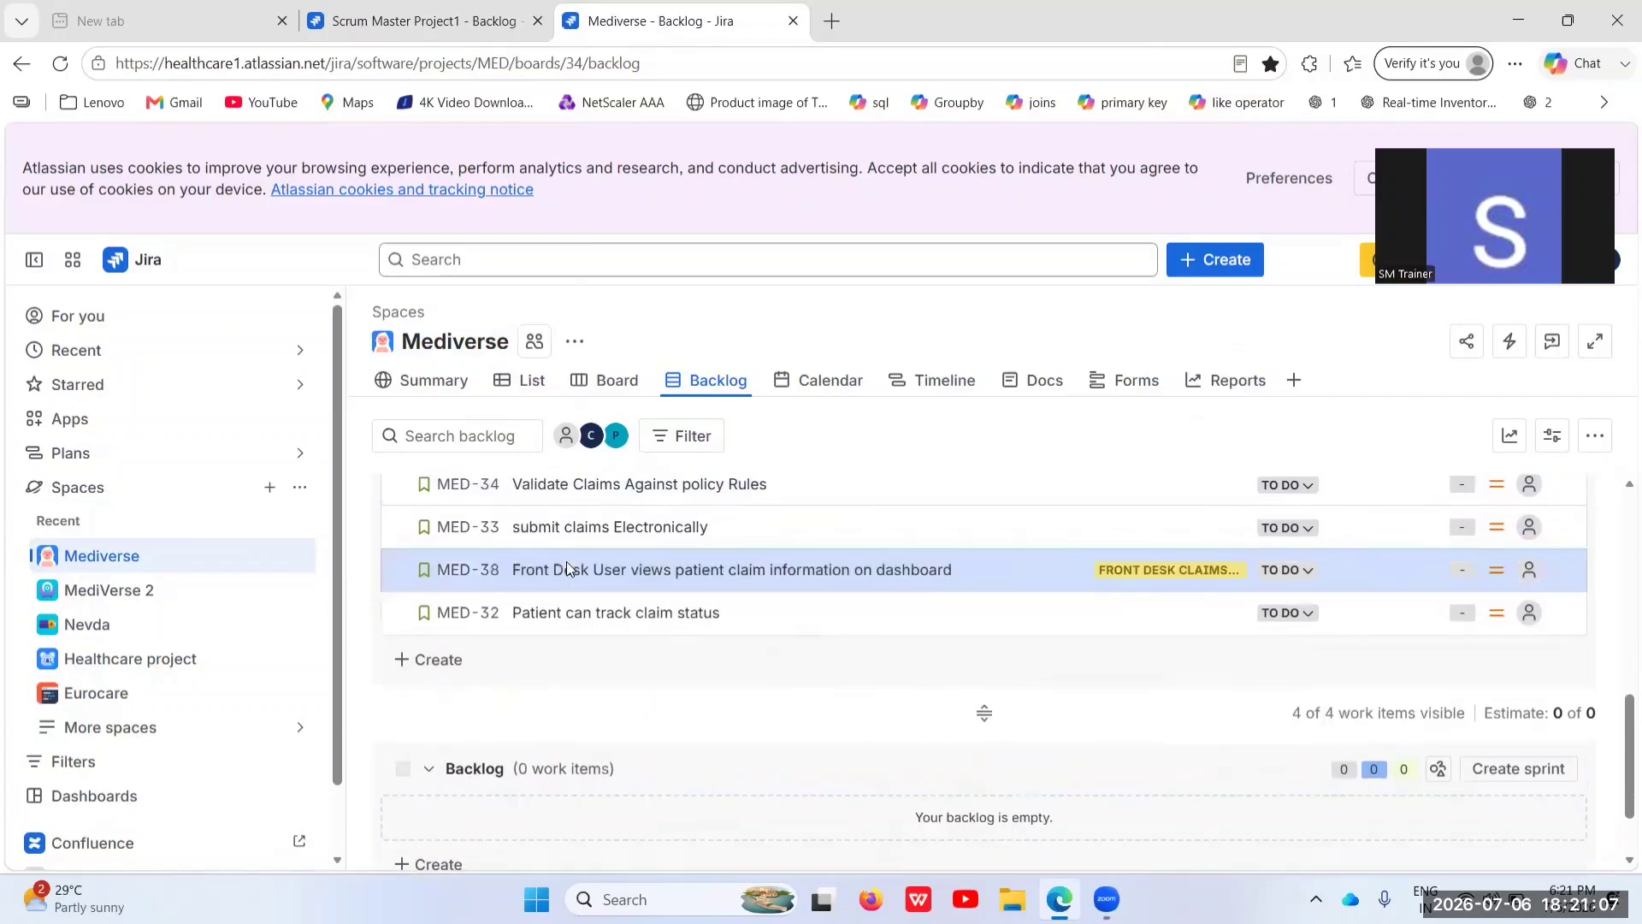
pyautogui.scroll(2, 568, 568)
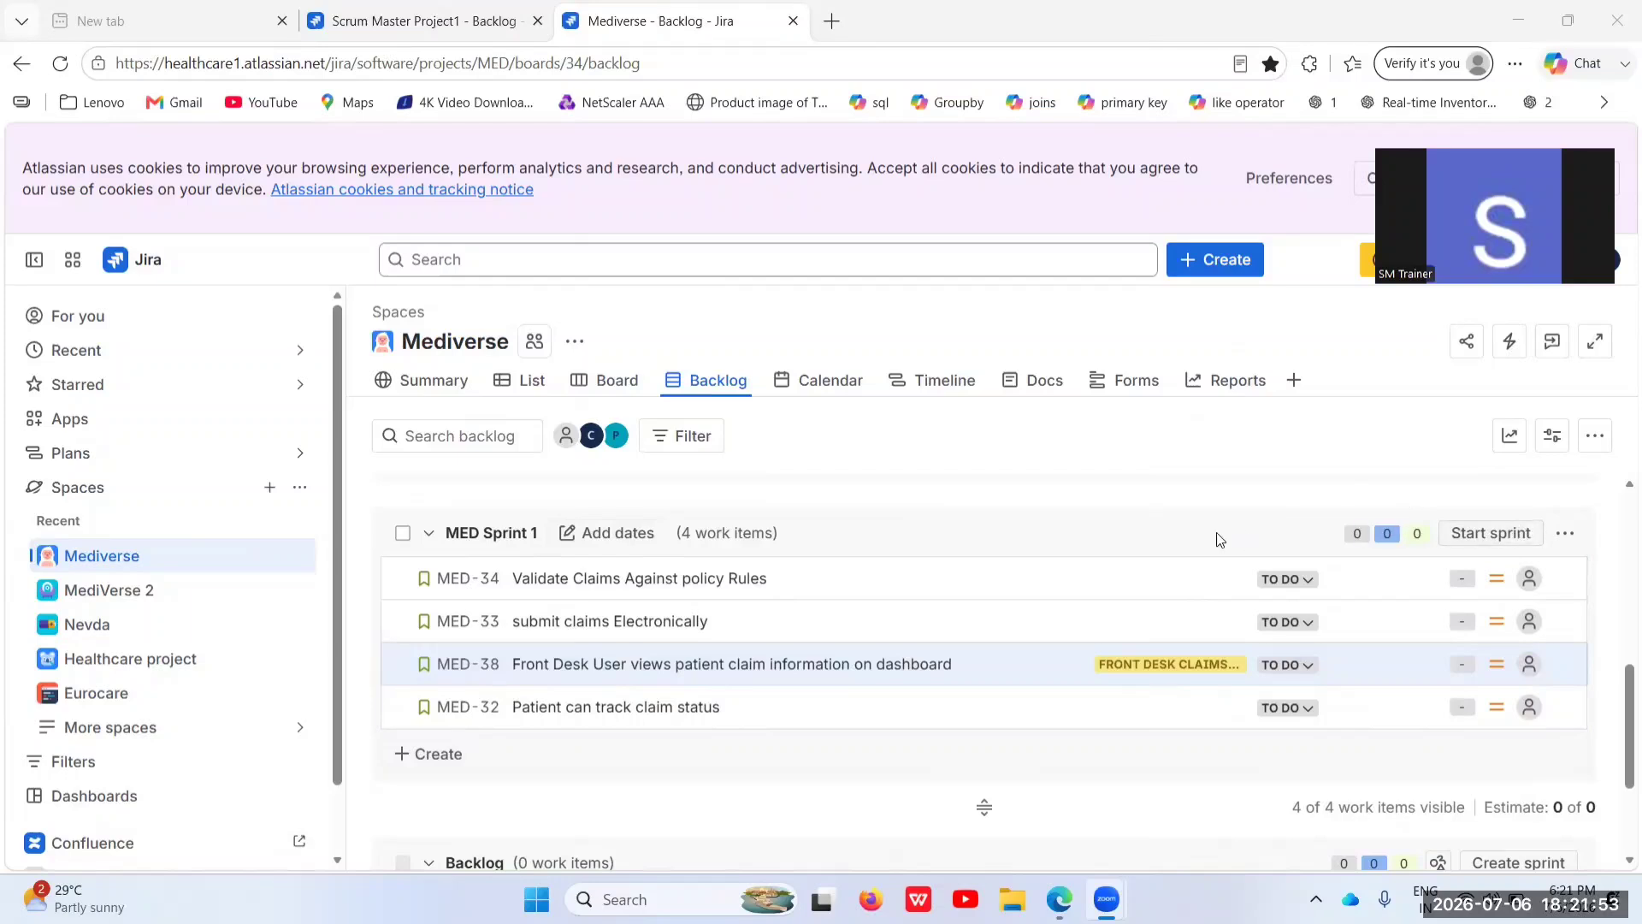
# Begin starting MED Sprint 1 with a duration of 2 weeks and a start of 7/6/2026 at 6:30 AM
pyautogui.scroll(-1, 644, 758)
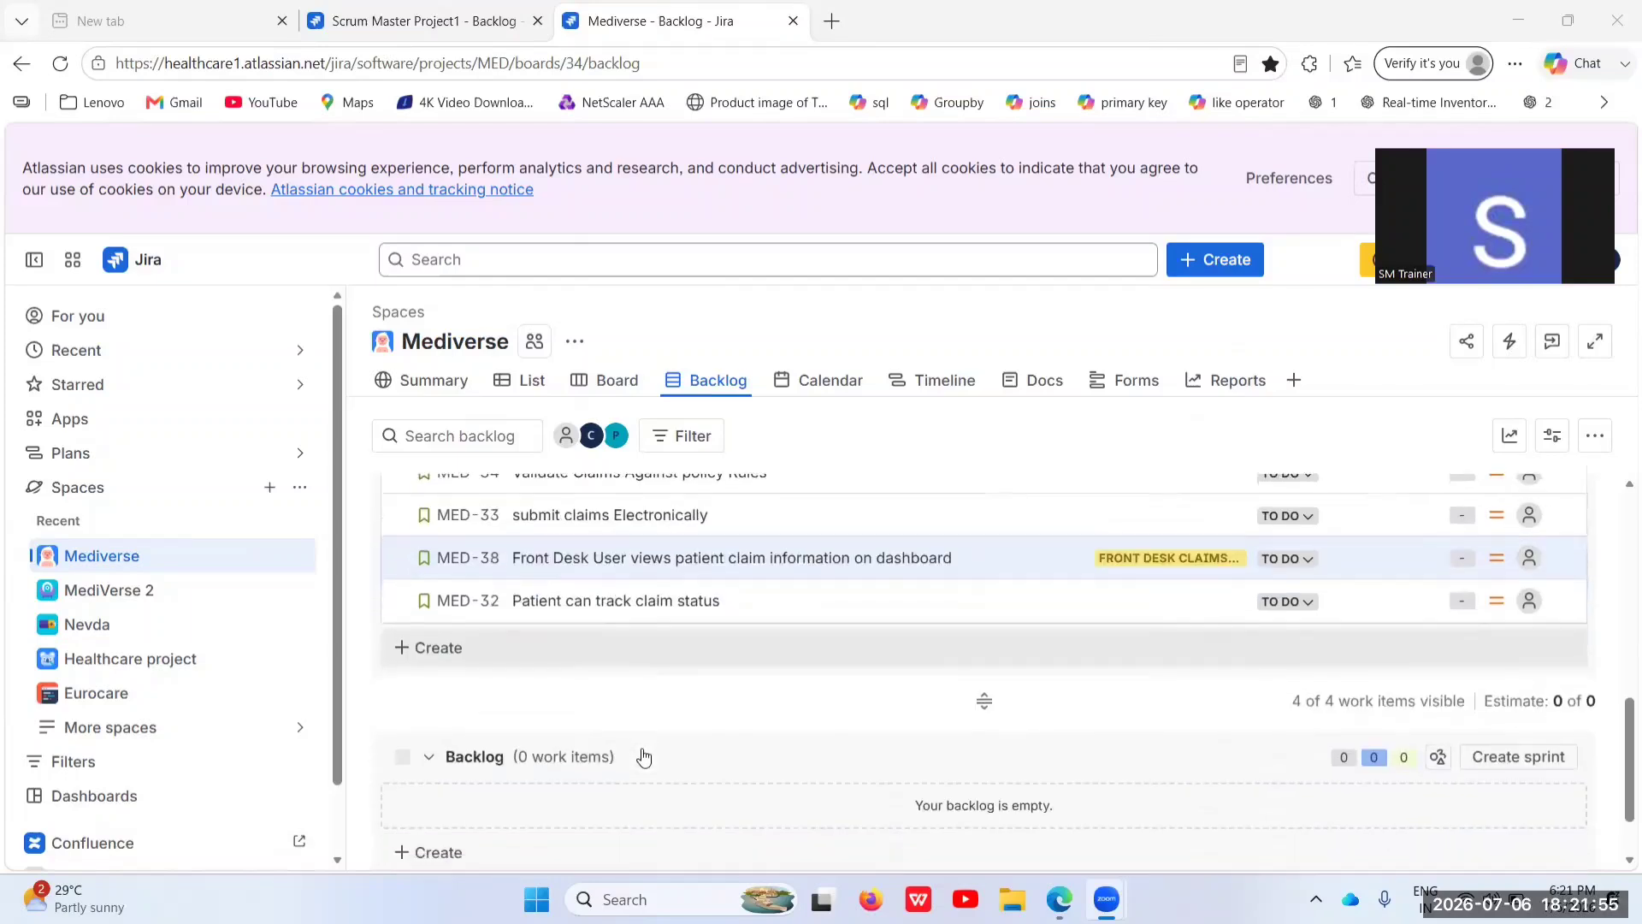
pyautogui.scroll(1, 616, 615)
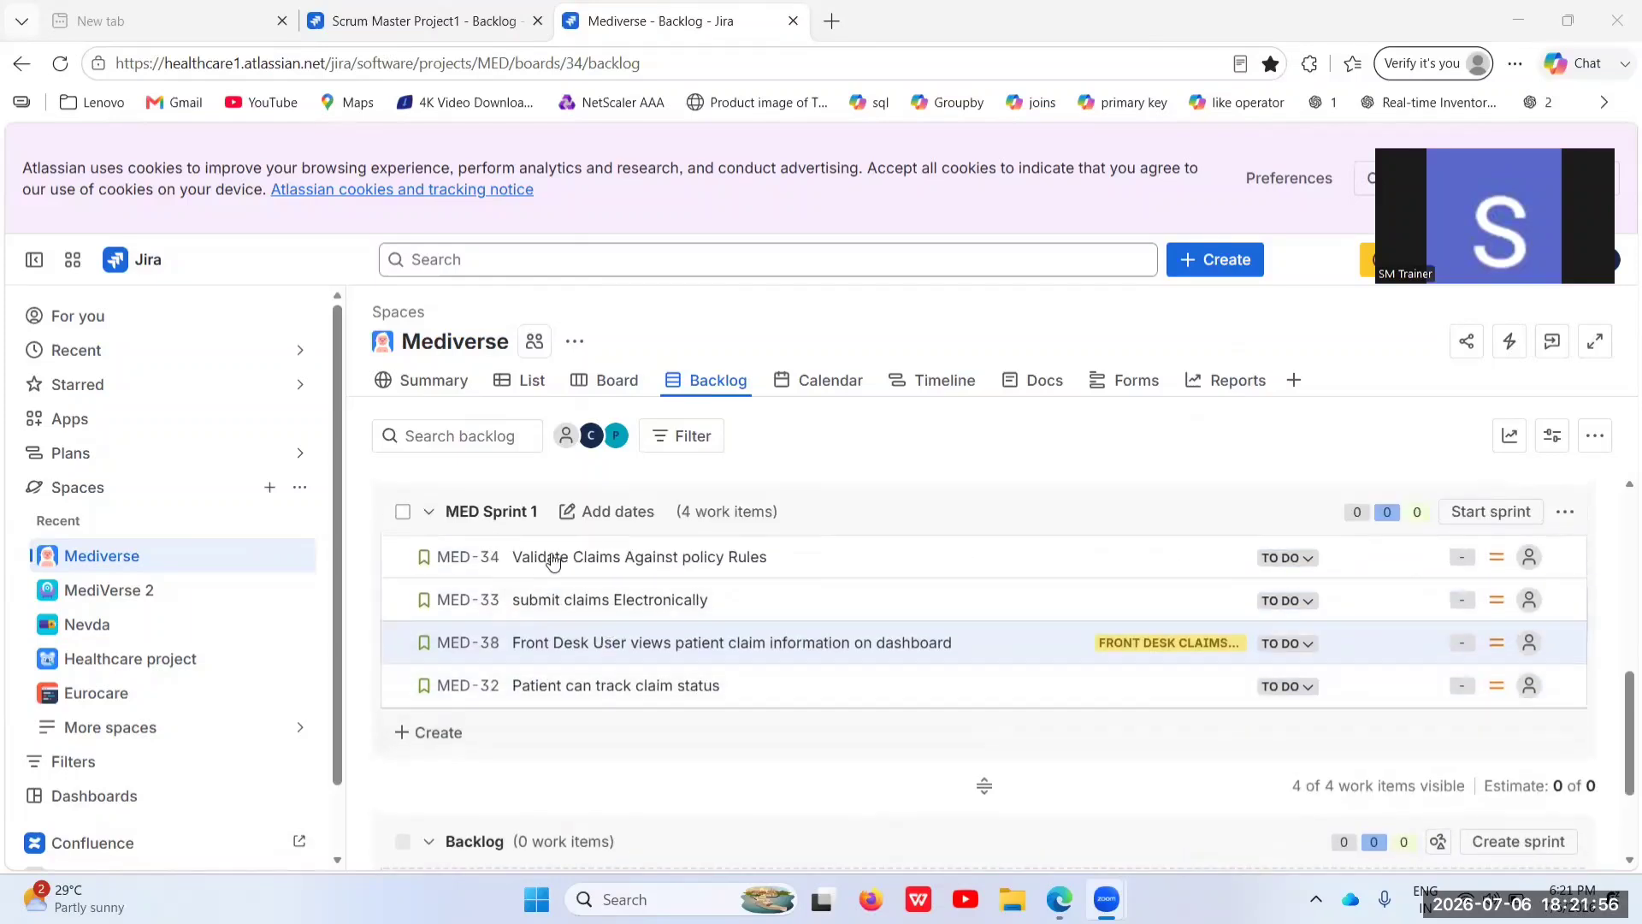
pyautogui.click(1521, 513)
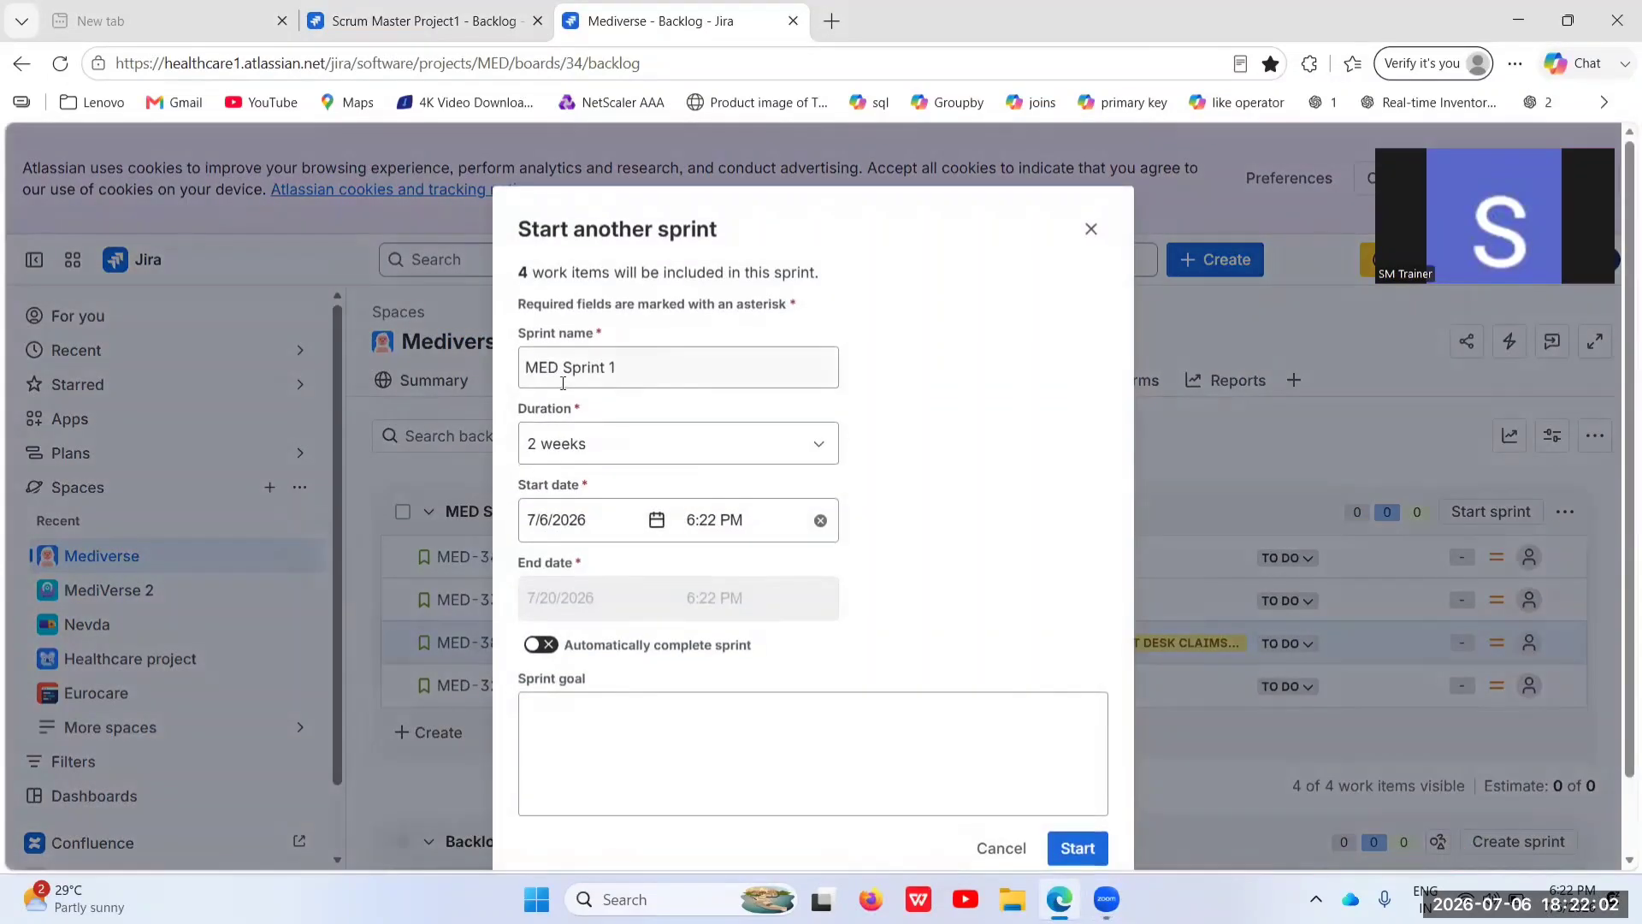
pyautogui.click(646, 378)
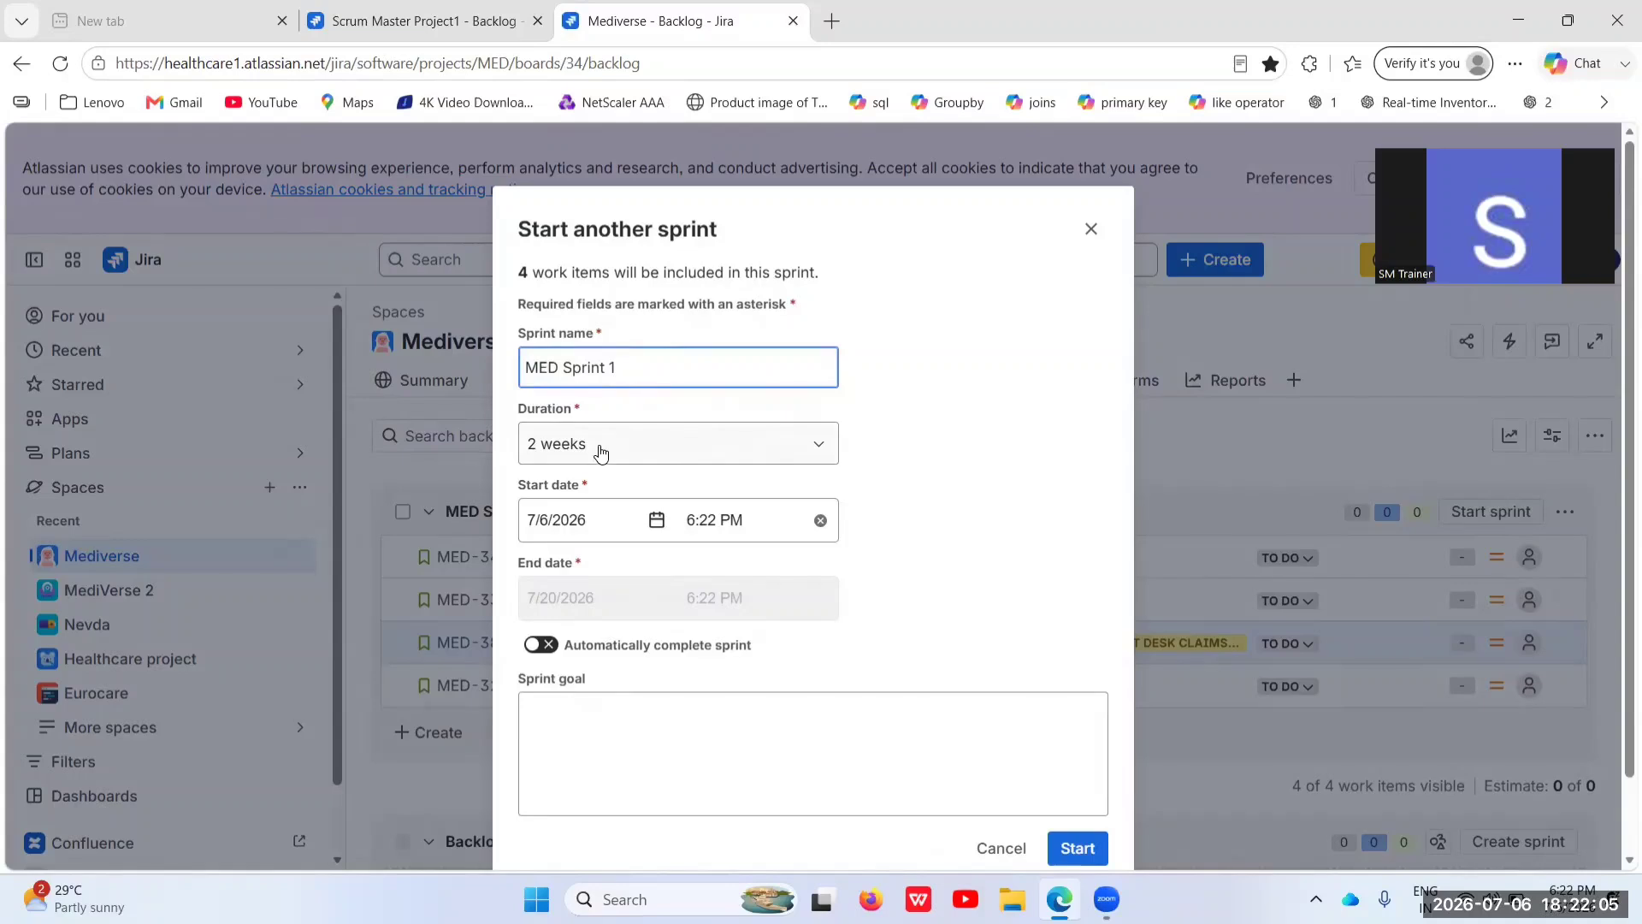
pyautogui.click(601, 449)
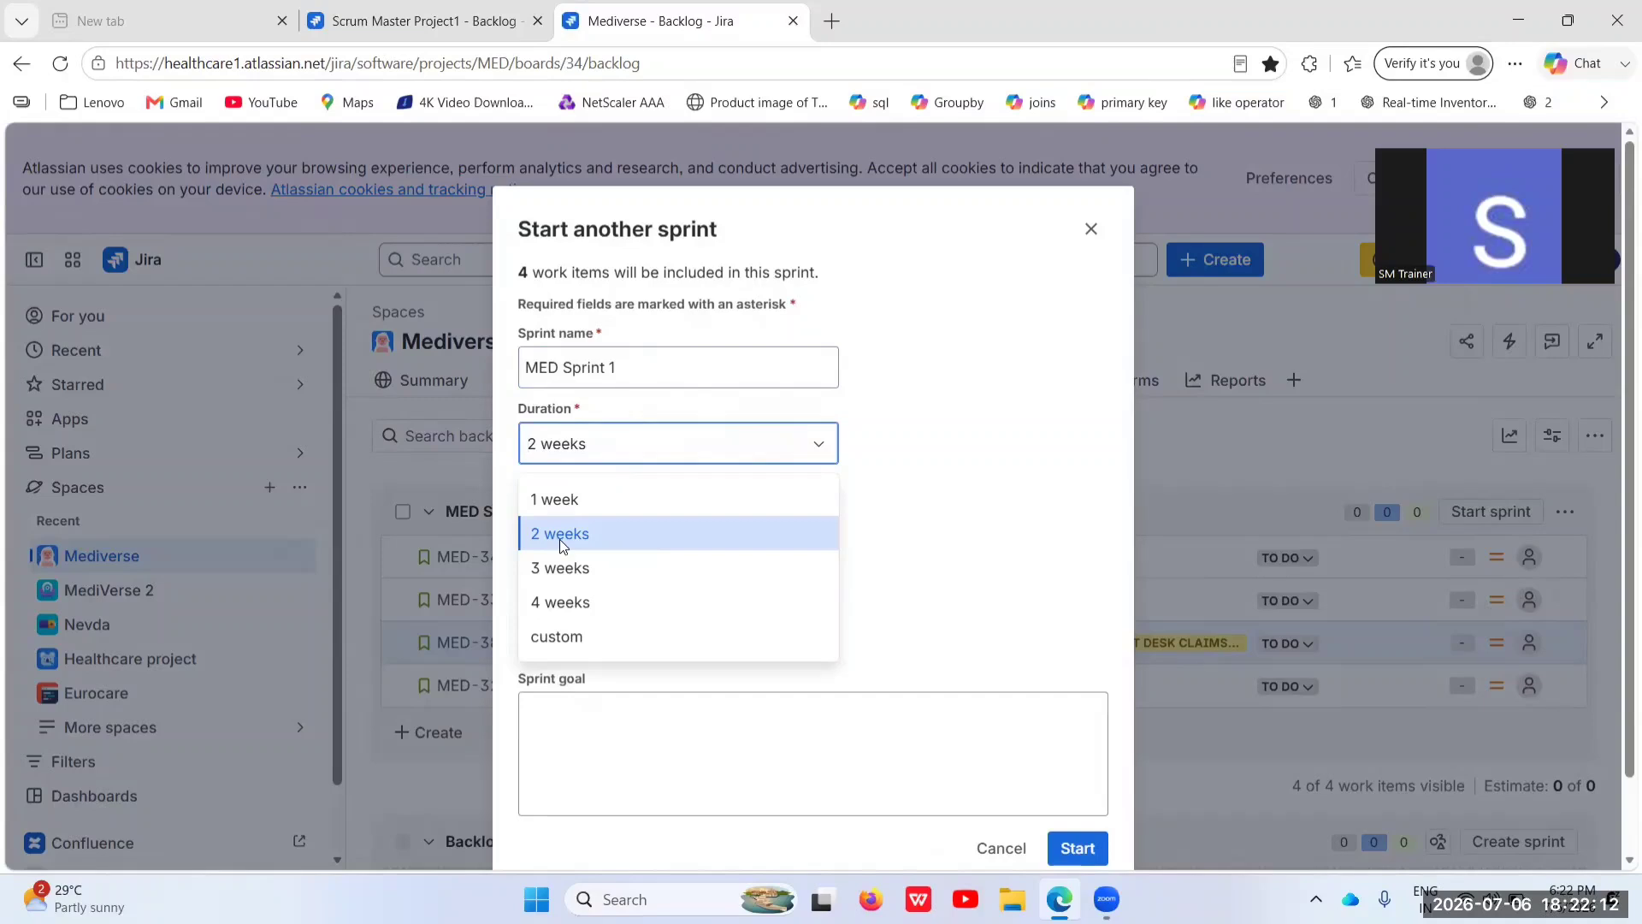
pyautogui.click(595, 537)
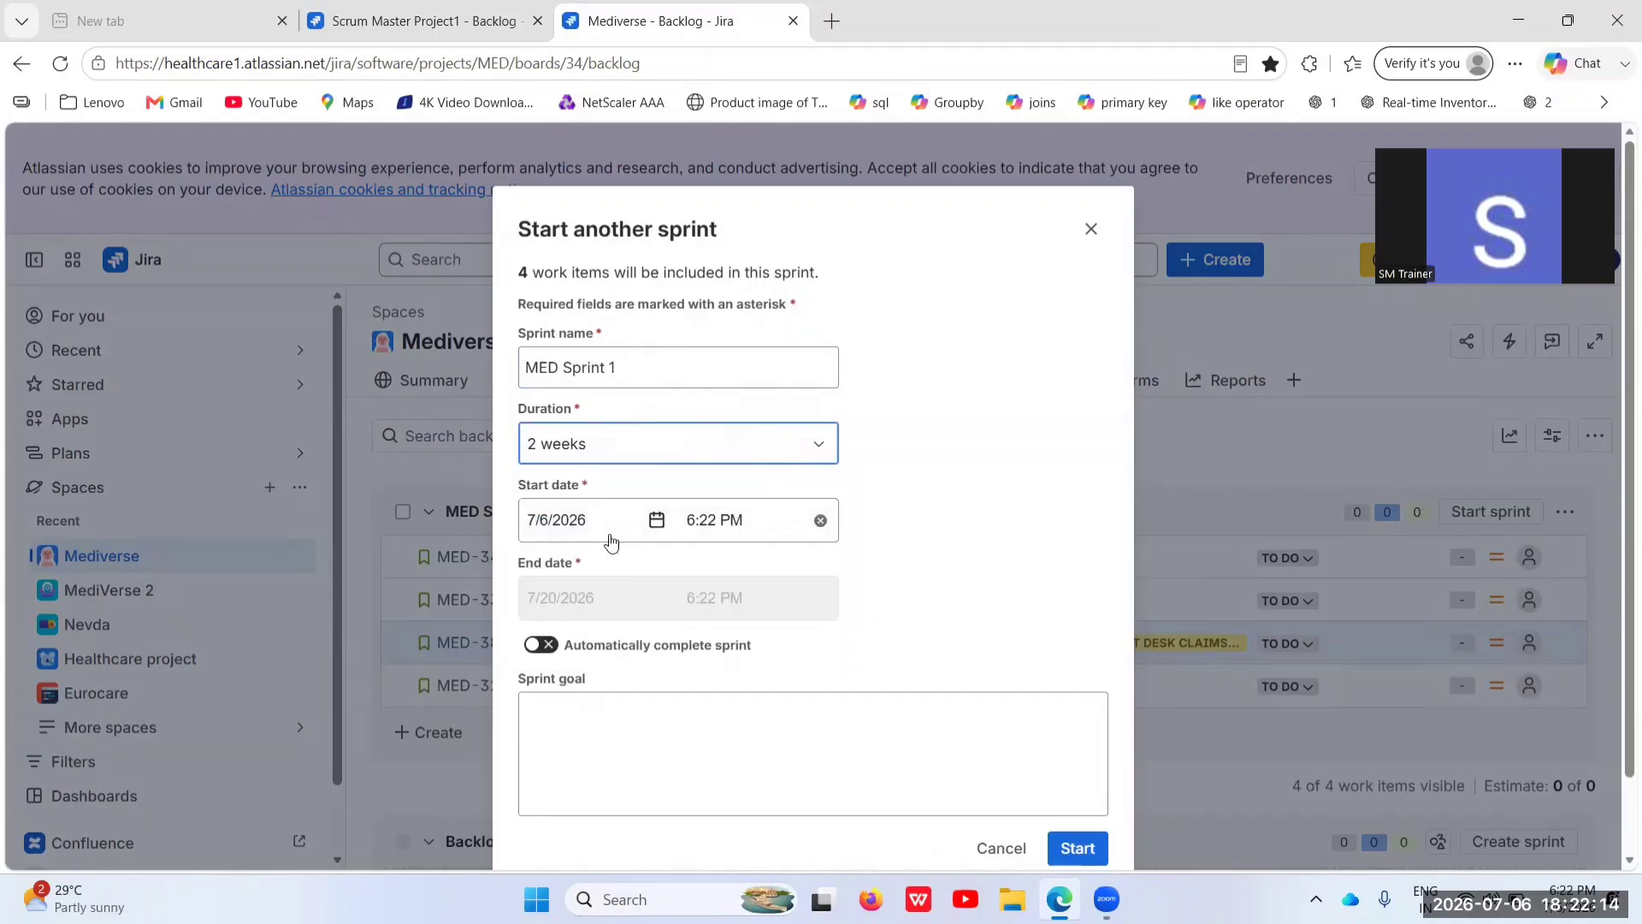
pyautogui.click(590, 532)
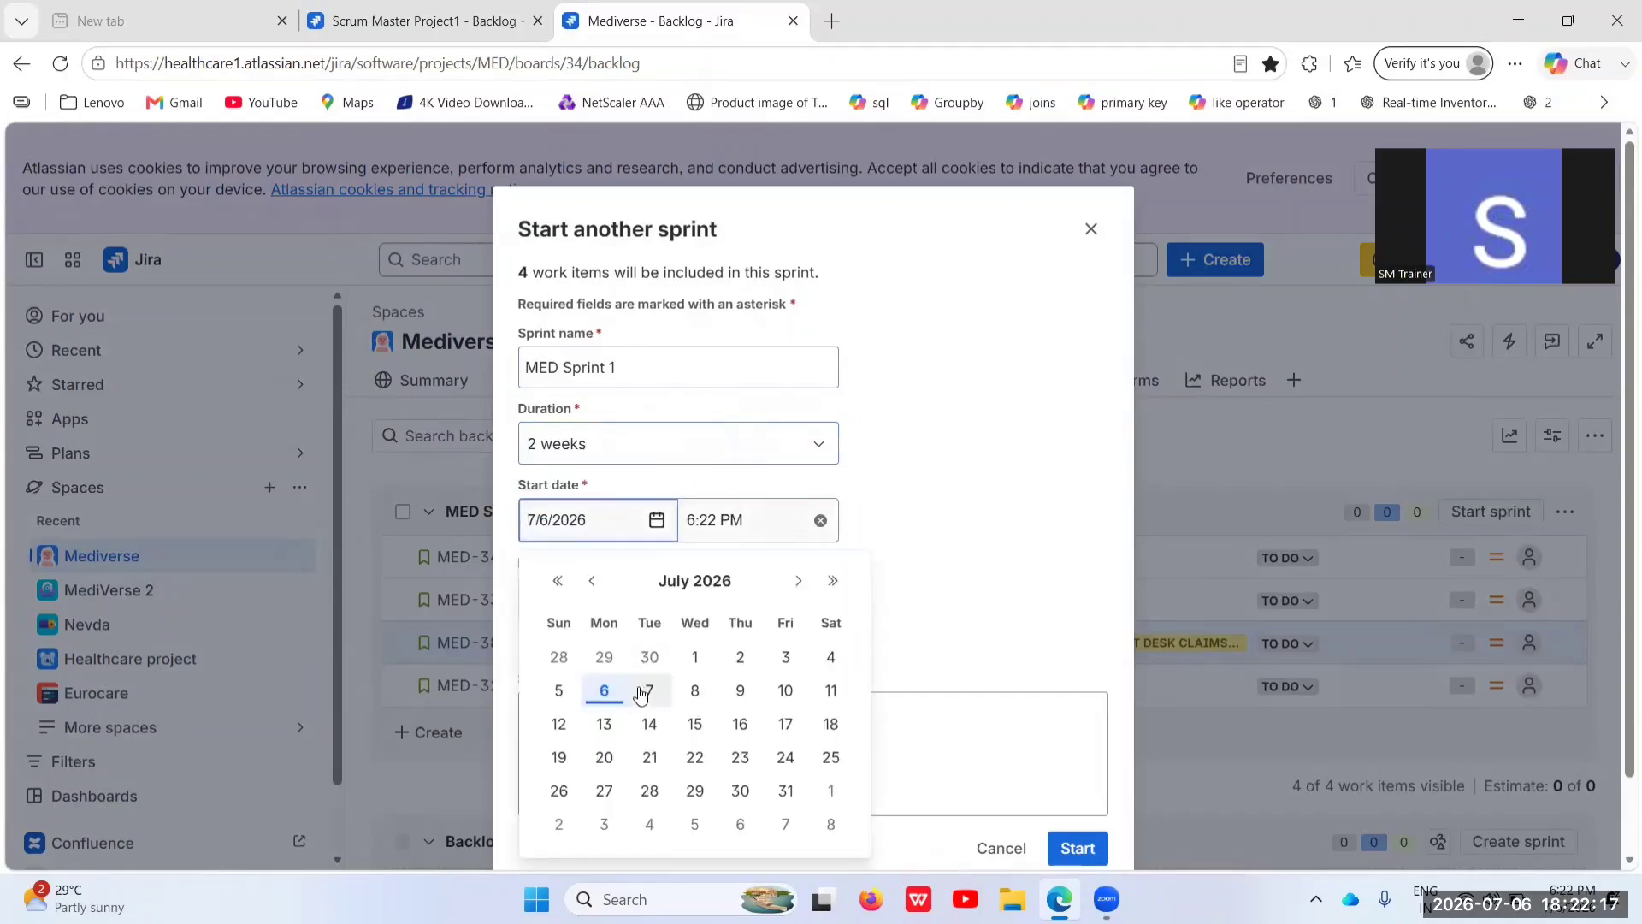
pyautogui.click(604, 691)
pyautogui.click(775, 520)
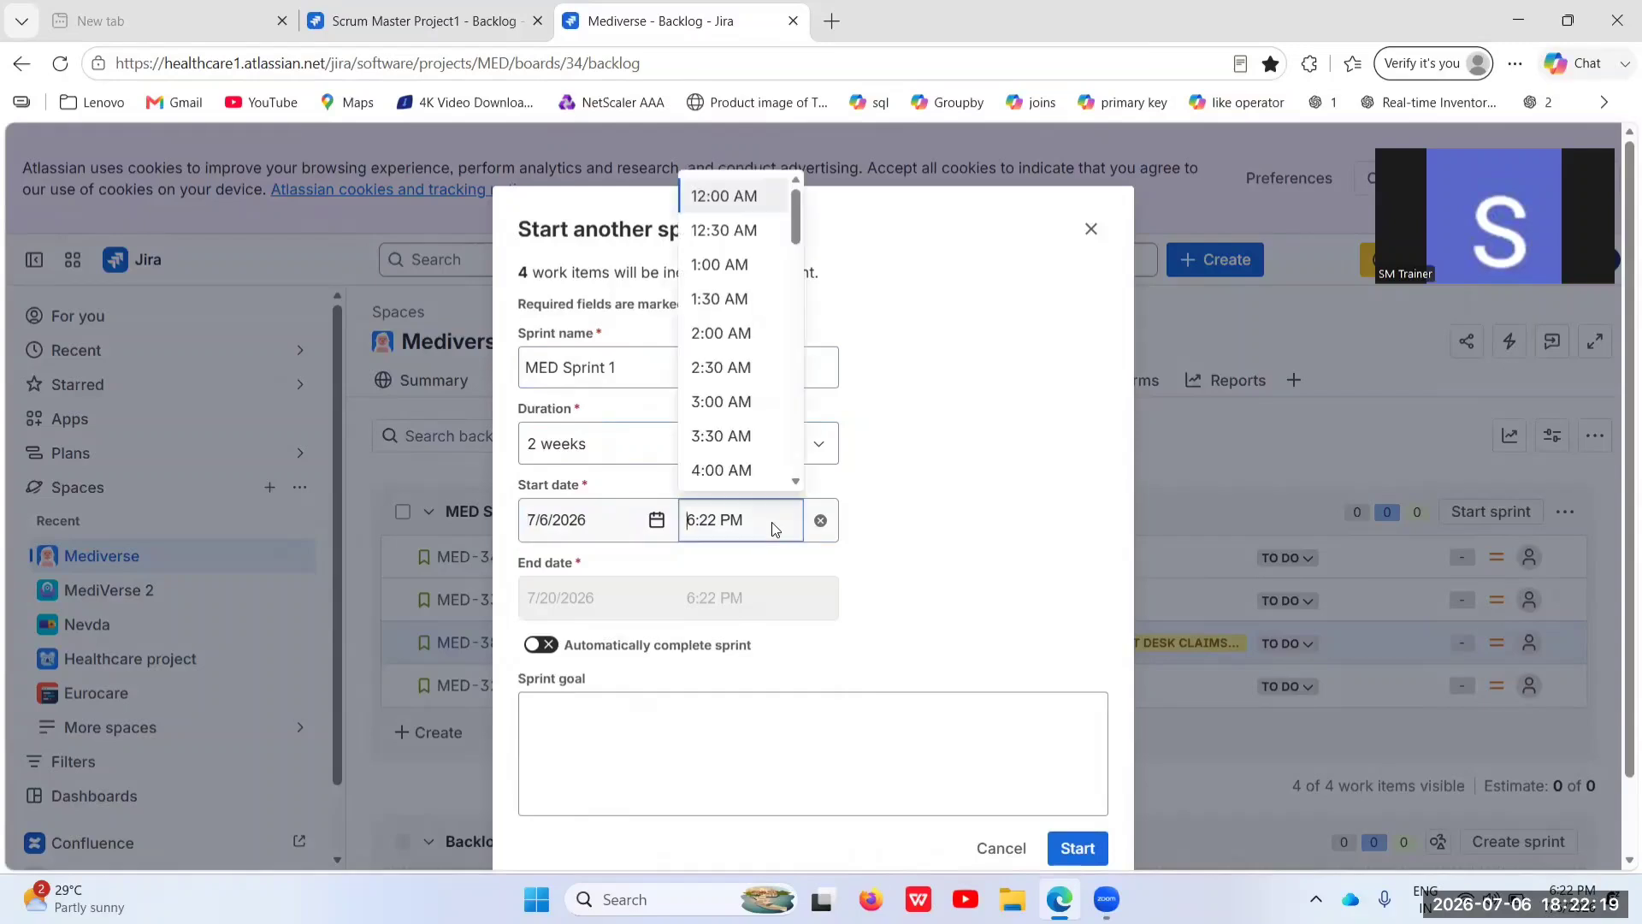
pyautogui.scroll(-4, 756, 417)
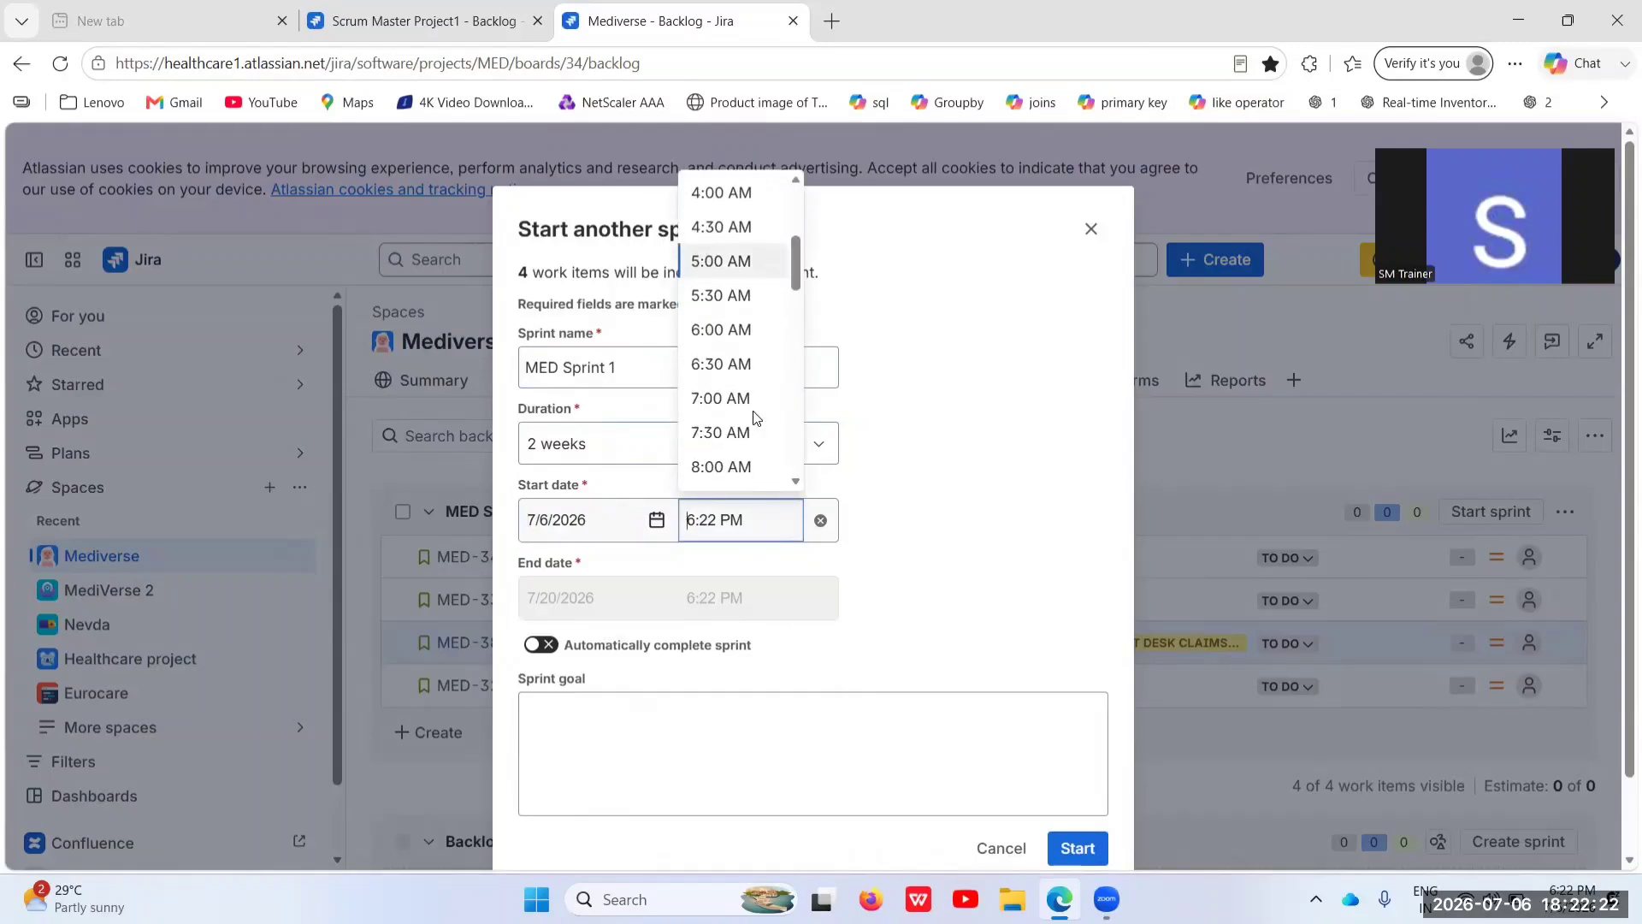
pyautogui.click(721, 344)
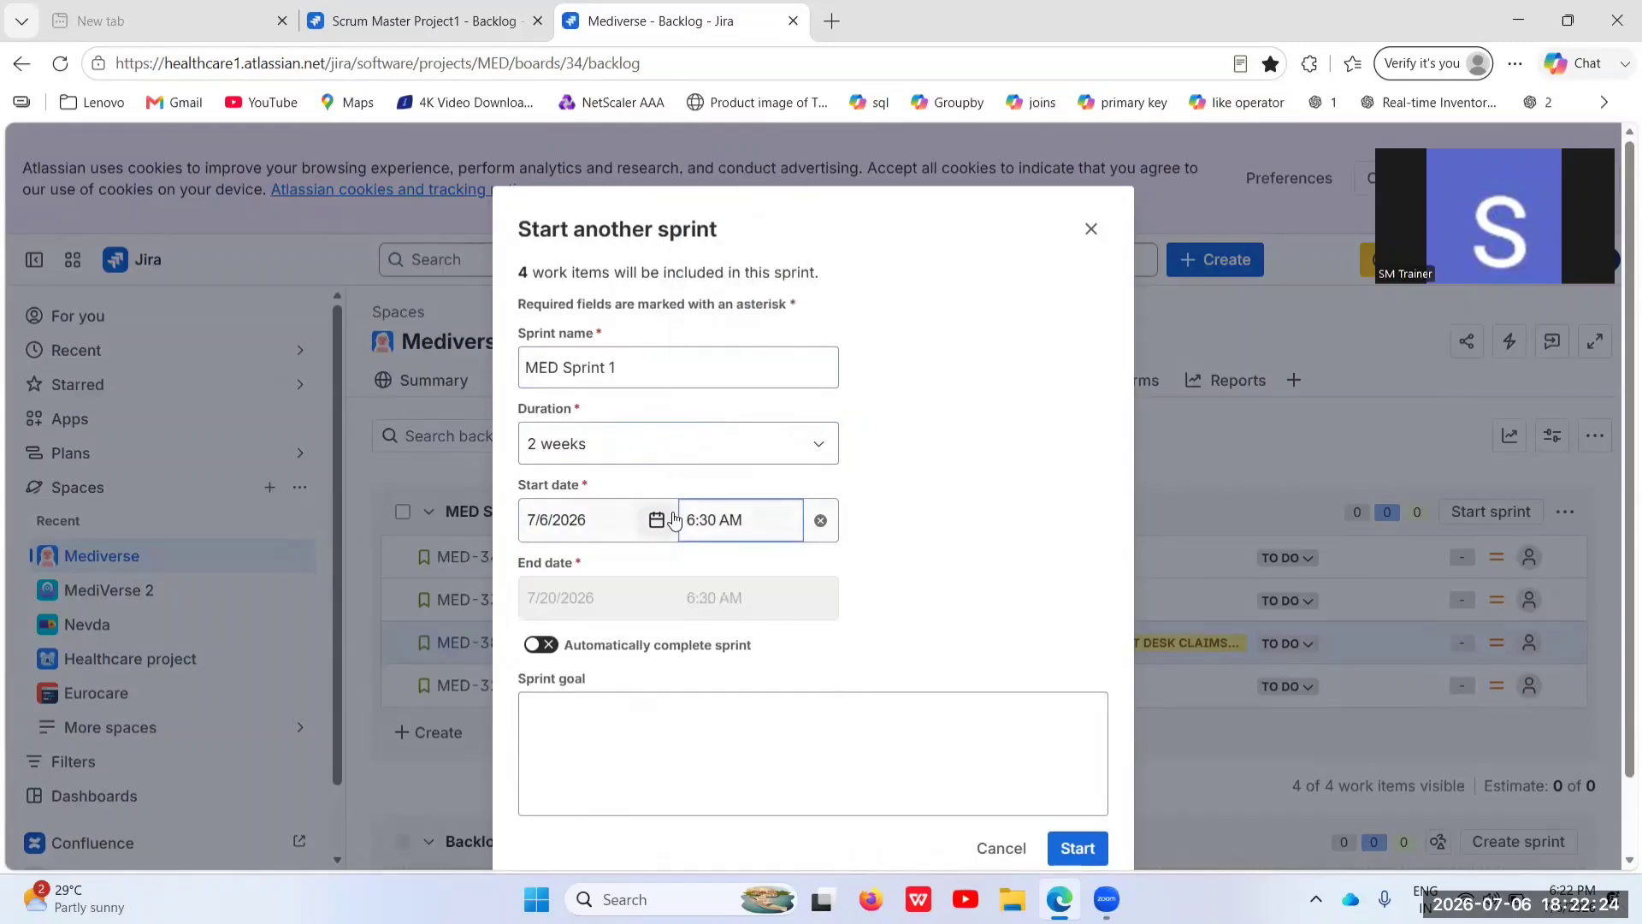
# Enter the sprint goal "This sprint Fcuses On Enhancement Implementation" and start MED Sprint 1
pyautogui.scroll(-1, 633, 588)
pyautogui.click(613, 674)
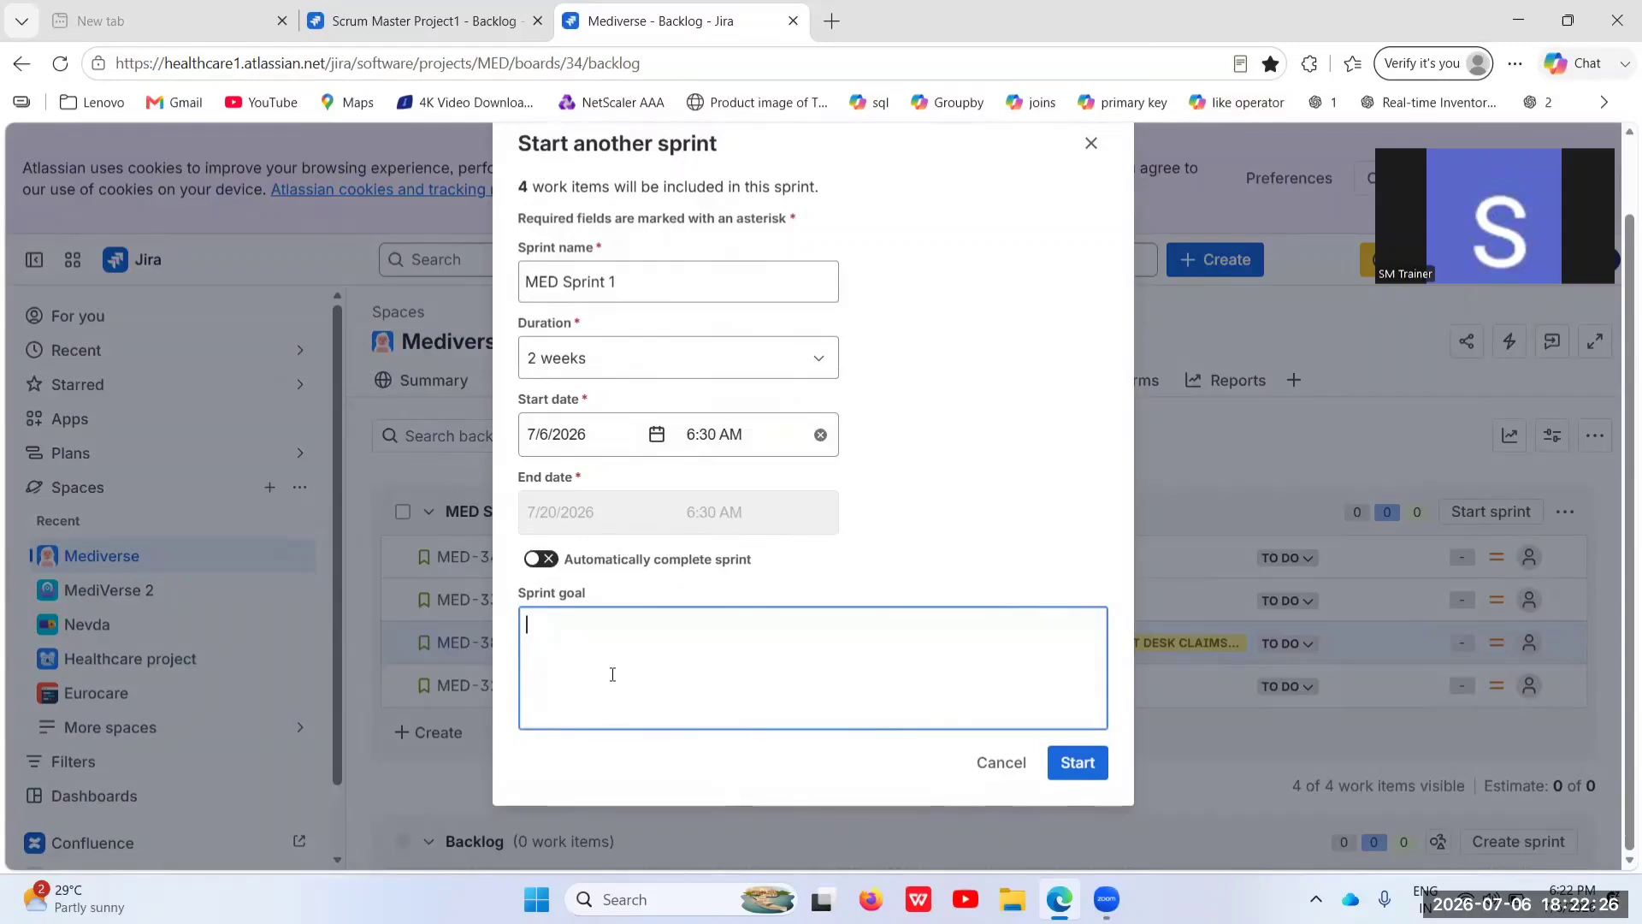
pyautogui.press('capslock')
pyautogui.write('This sprint')
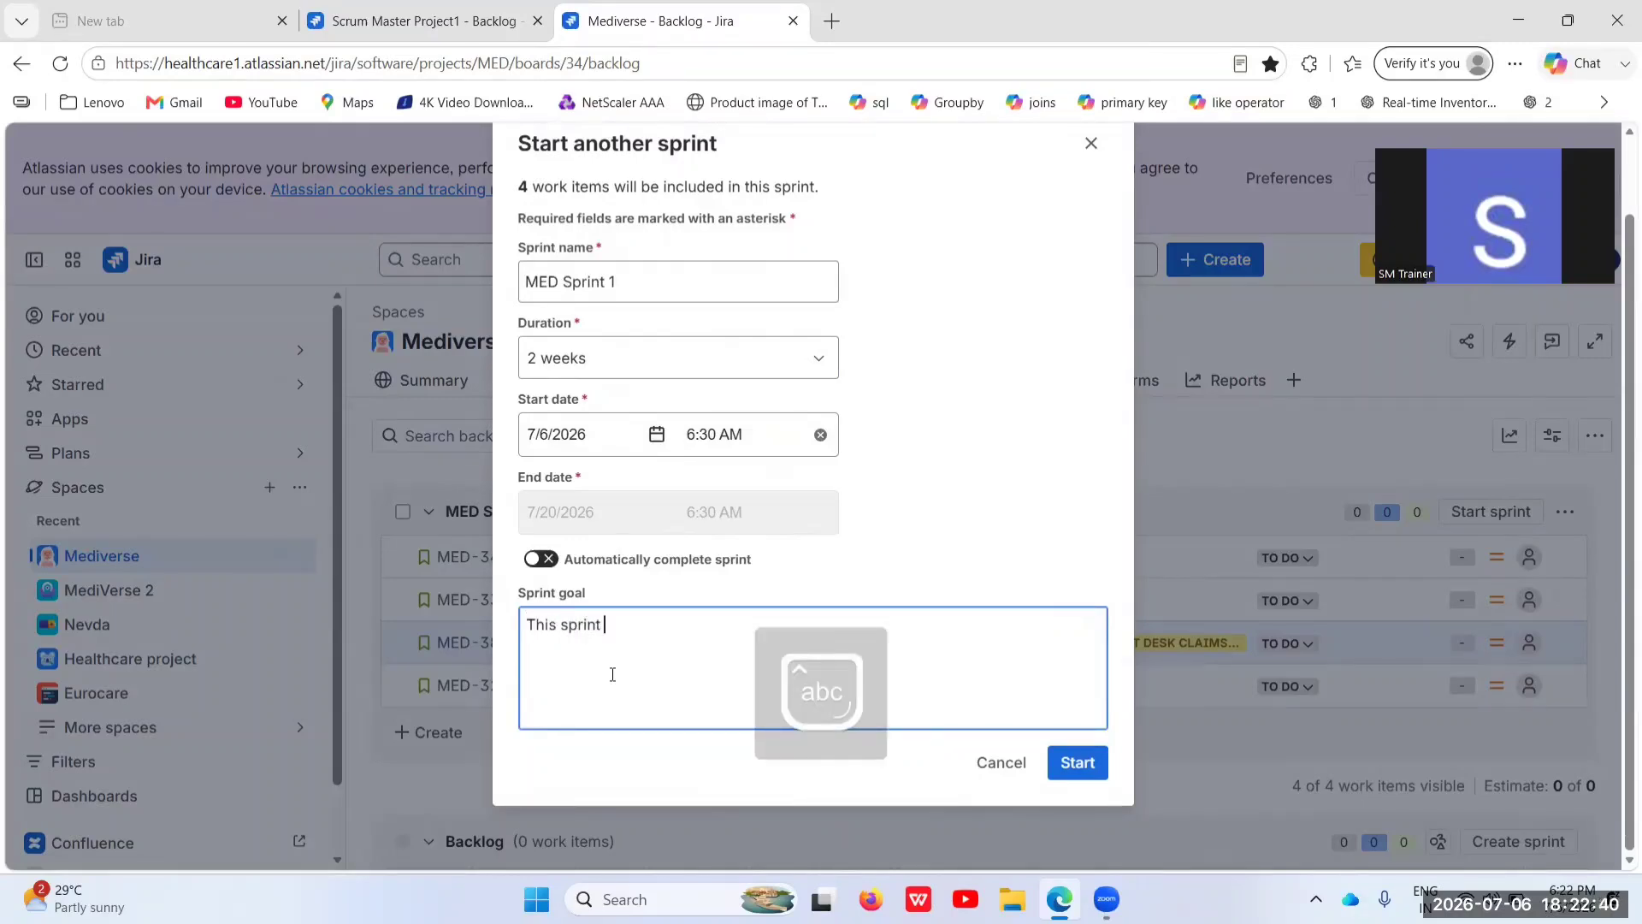
pyautogui.press('capslock')
pyautogui.write('F')
pyautogui.press('capslock')
pyautogui.write('cuses')
pyautogui.press('capslock')
pyautogui.write('O')
pyautogui.press('capslock')
pyautogui.write('n Im')
pyautogui.press('BackSpace')
pyautogui.press('BackSpace')
pyautogui.press('capslock')
pyautogui.write('E')
pyautogui.press('capslock')
pyautogui.write('nhancement Im')
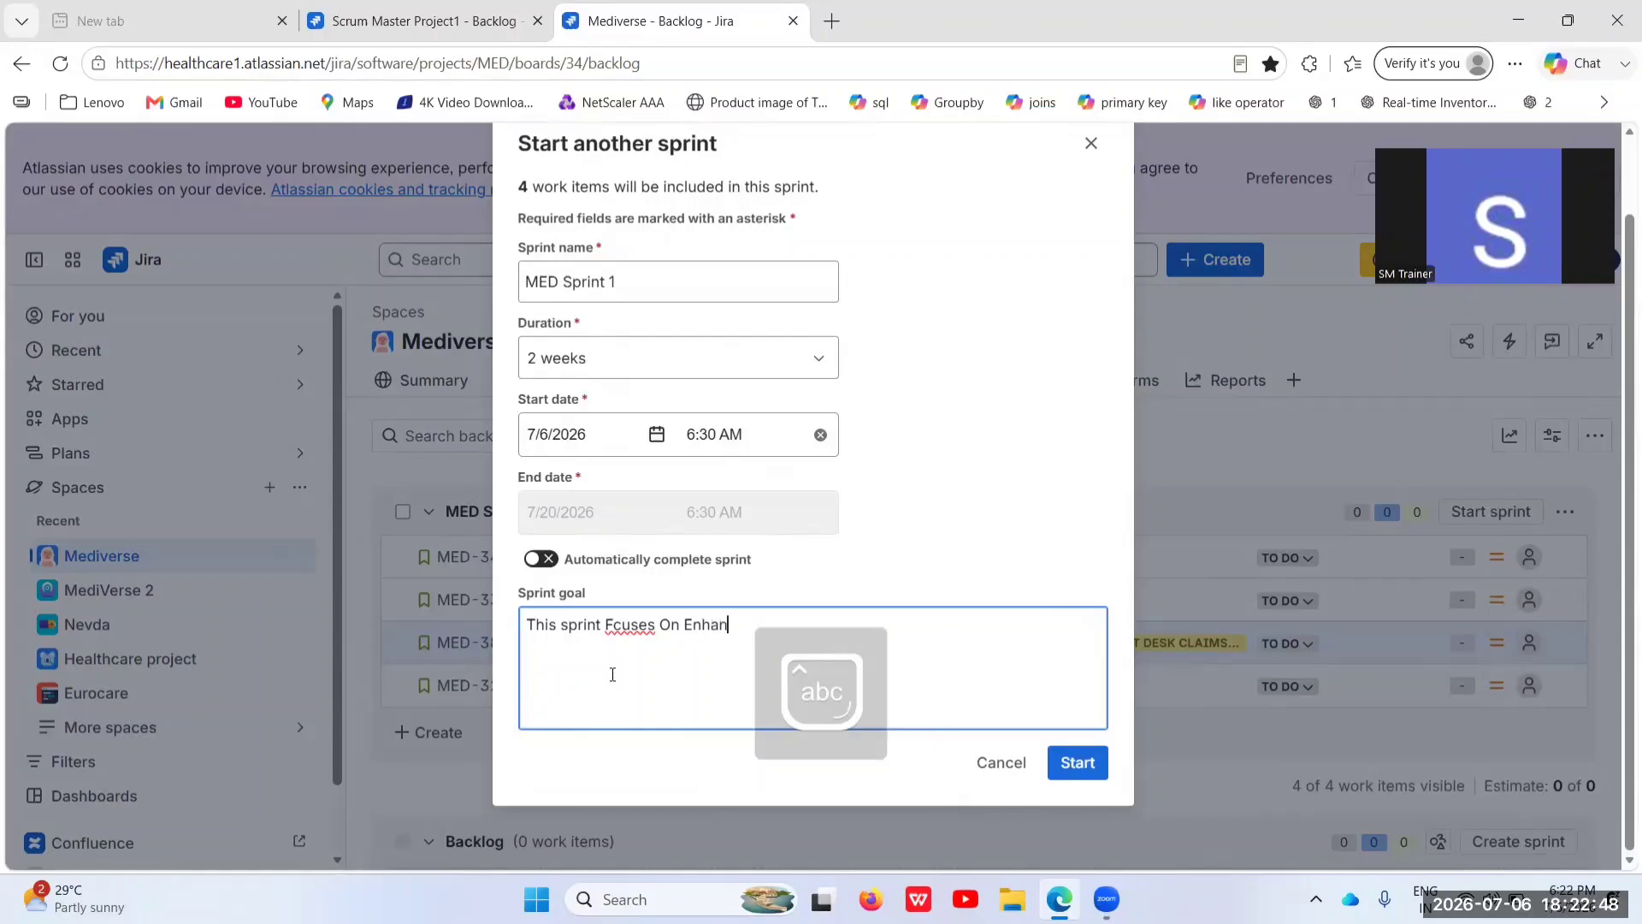
pyautogui.write('plementation')
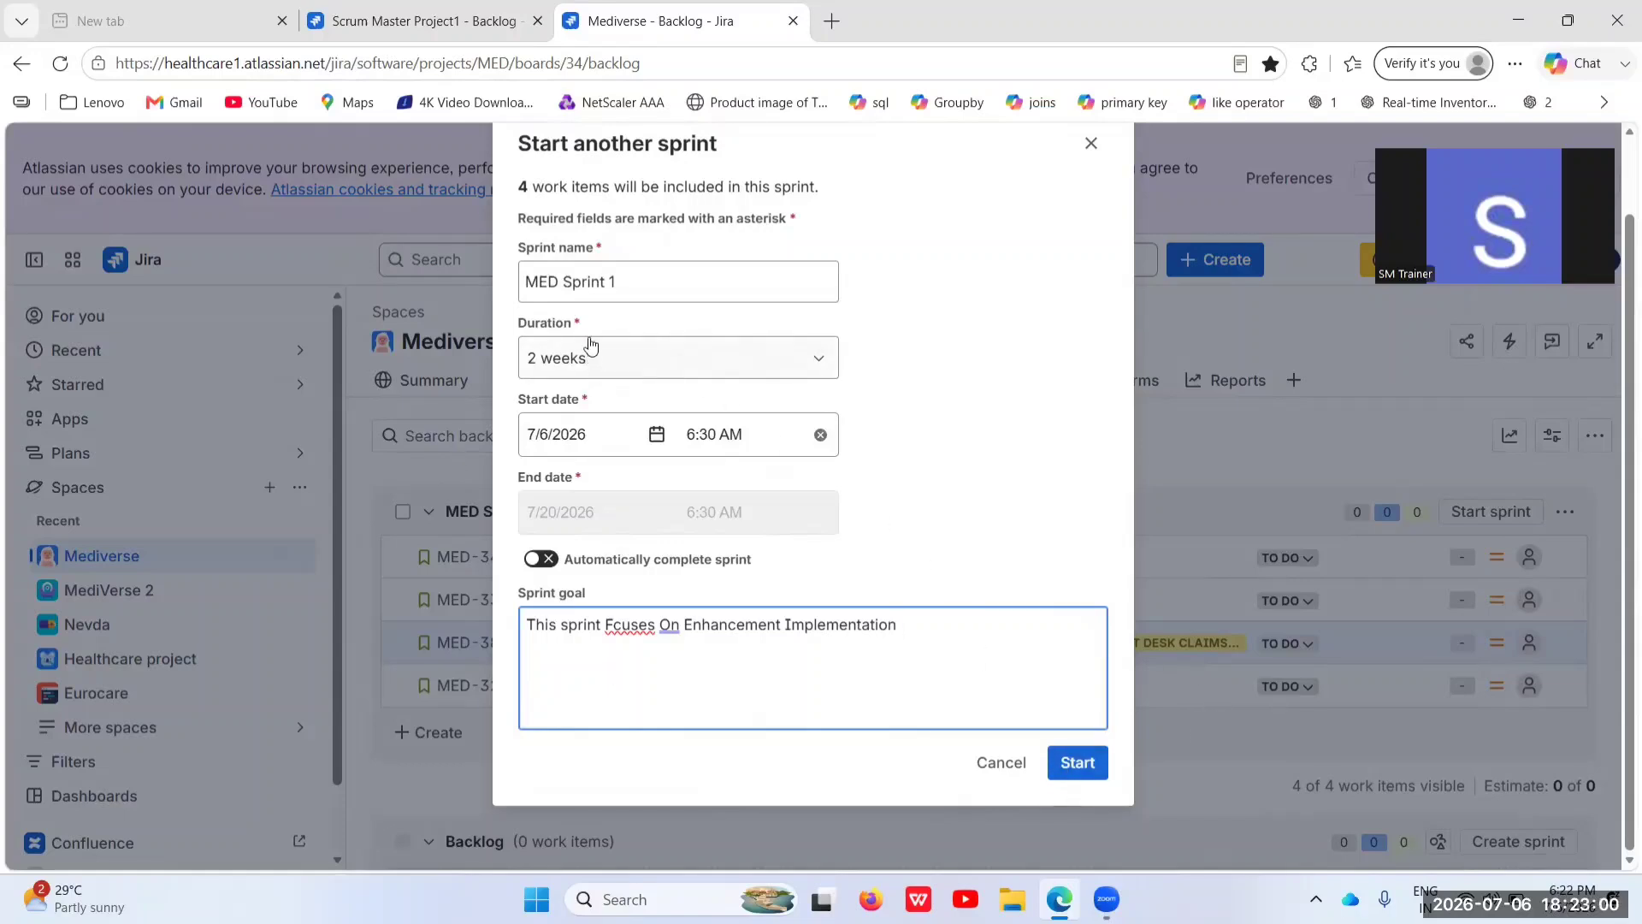
pyautogui.click(1070, 760)
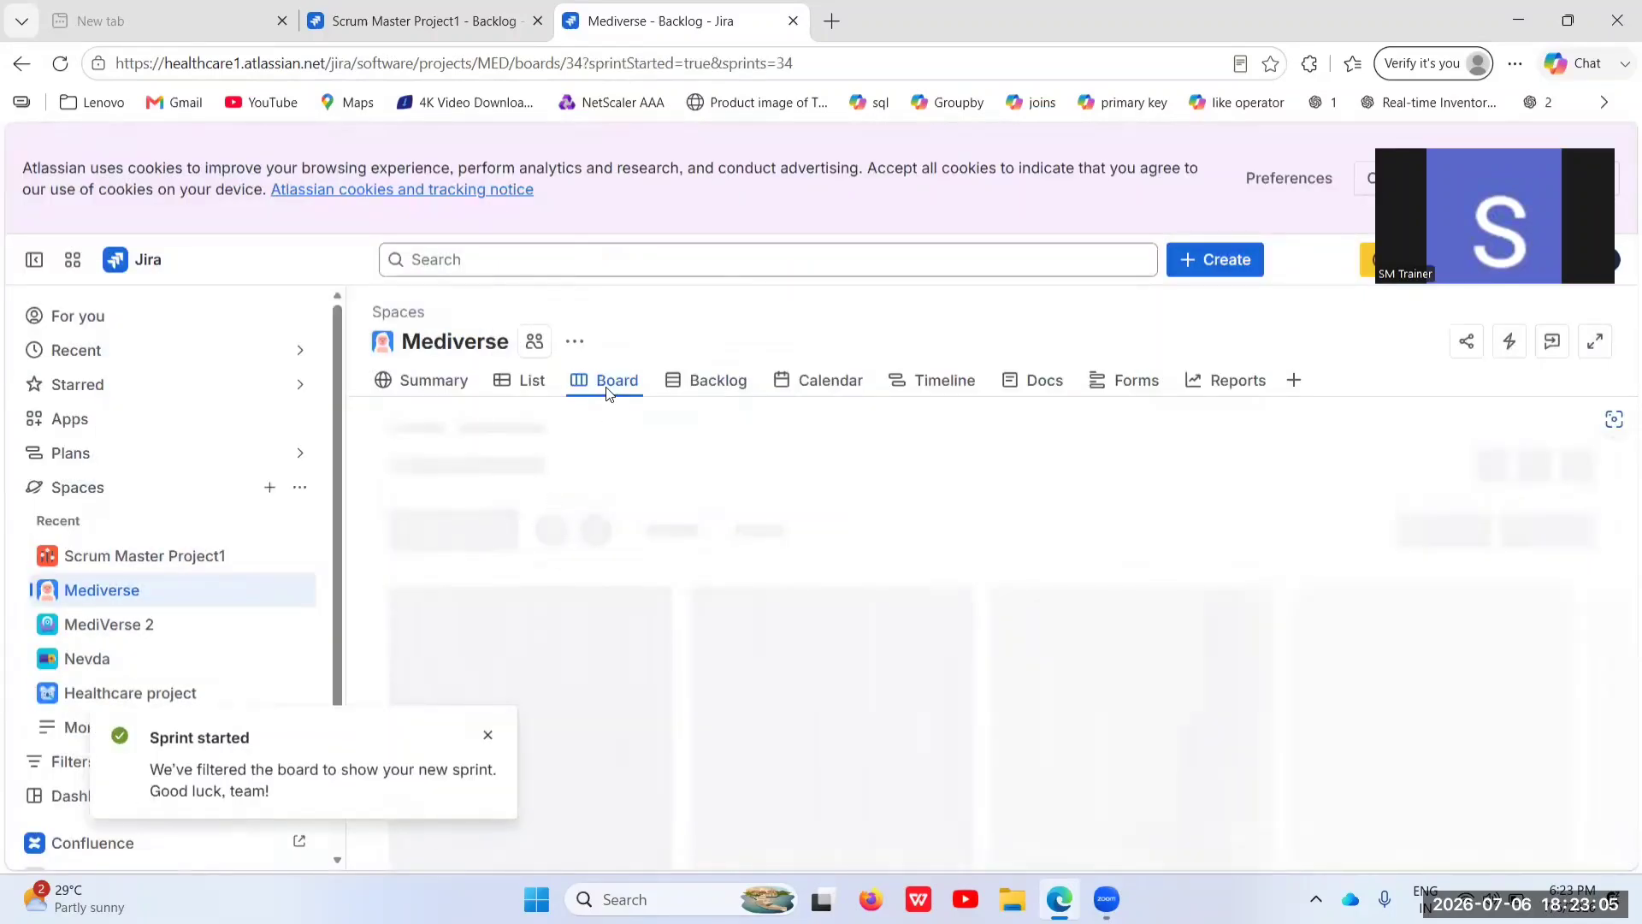
# Return to the Mediverse backlog and move MED-34 in MED Sprint 1 through In Refinement to the Code Review status
pyautogui.click(703, 381)
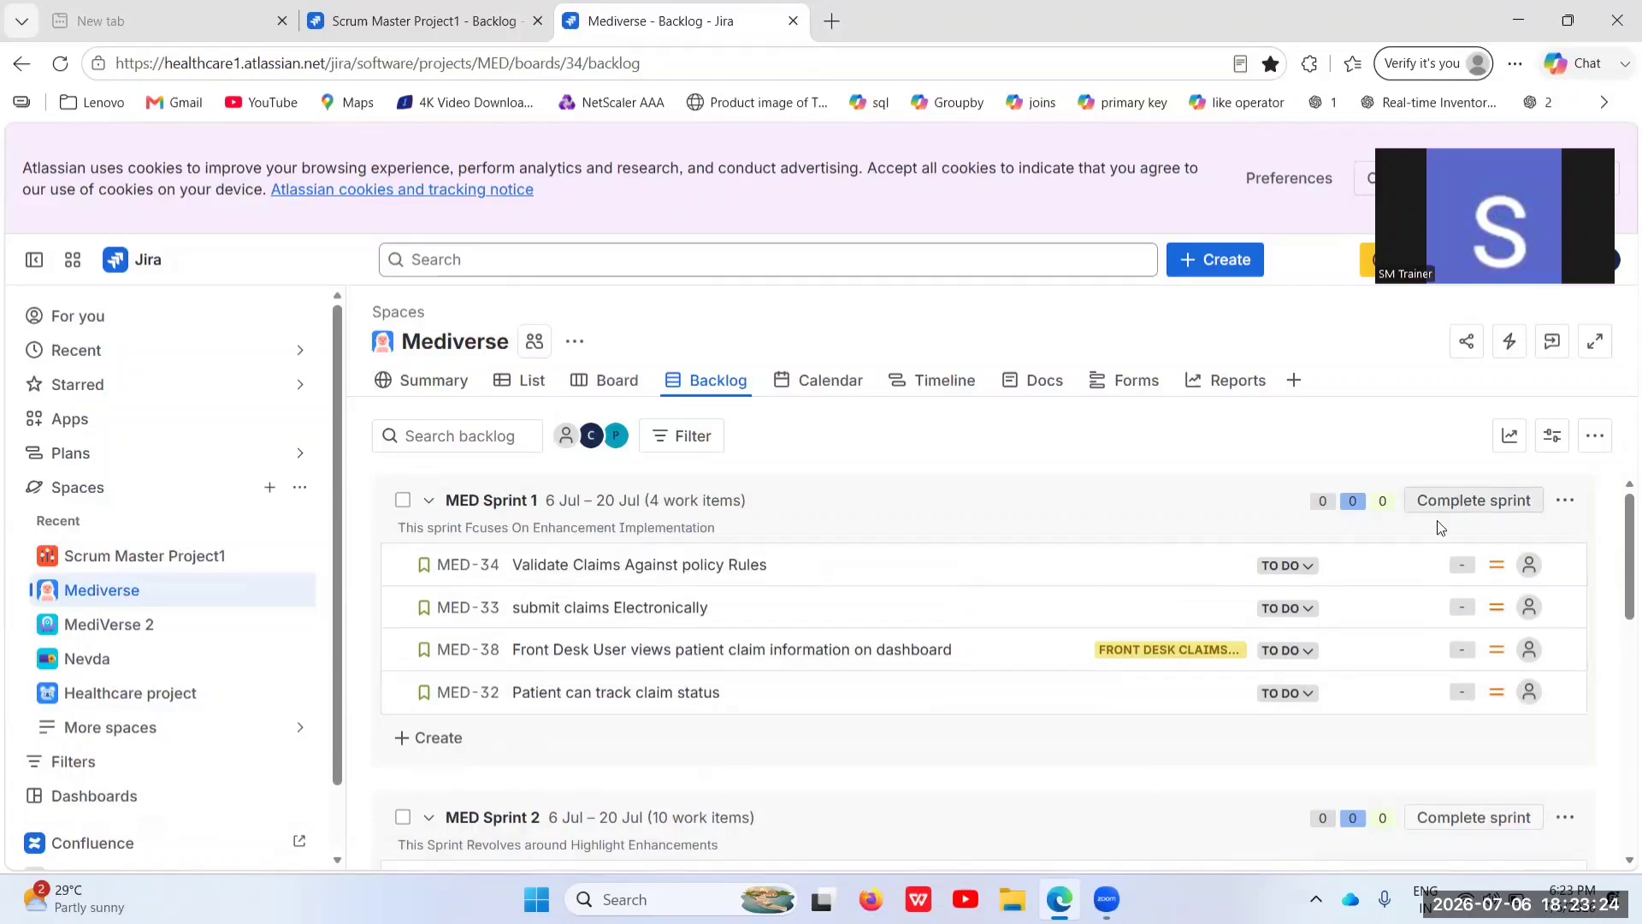
pyautogui.click(1298, 566)
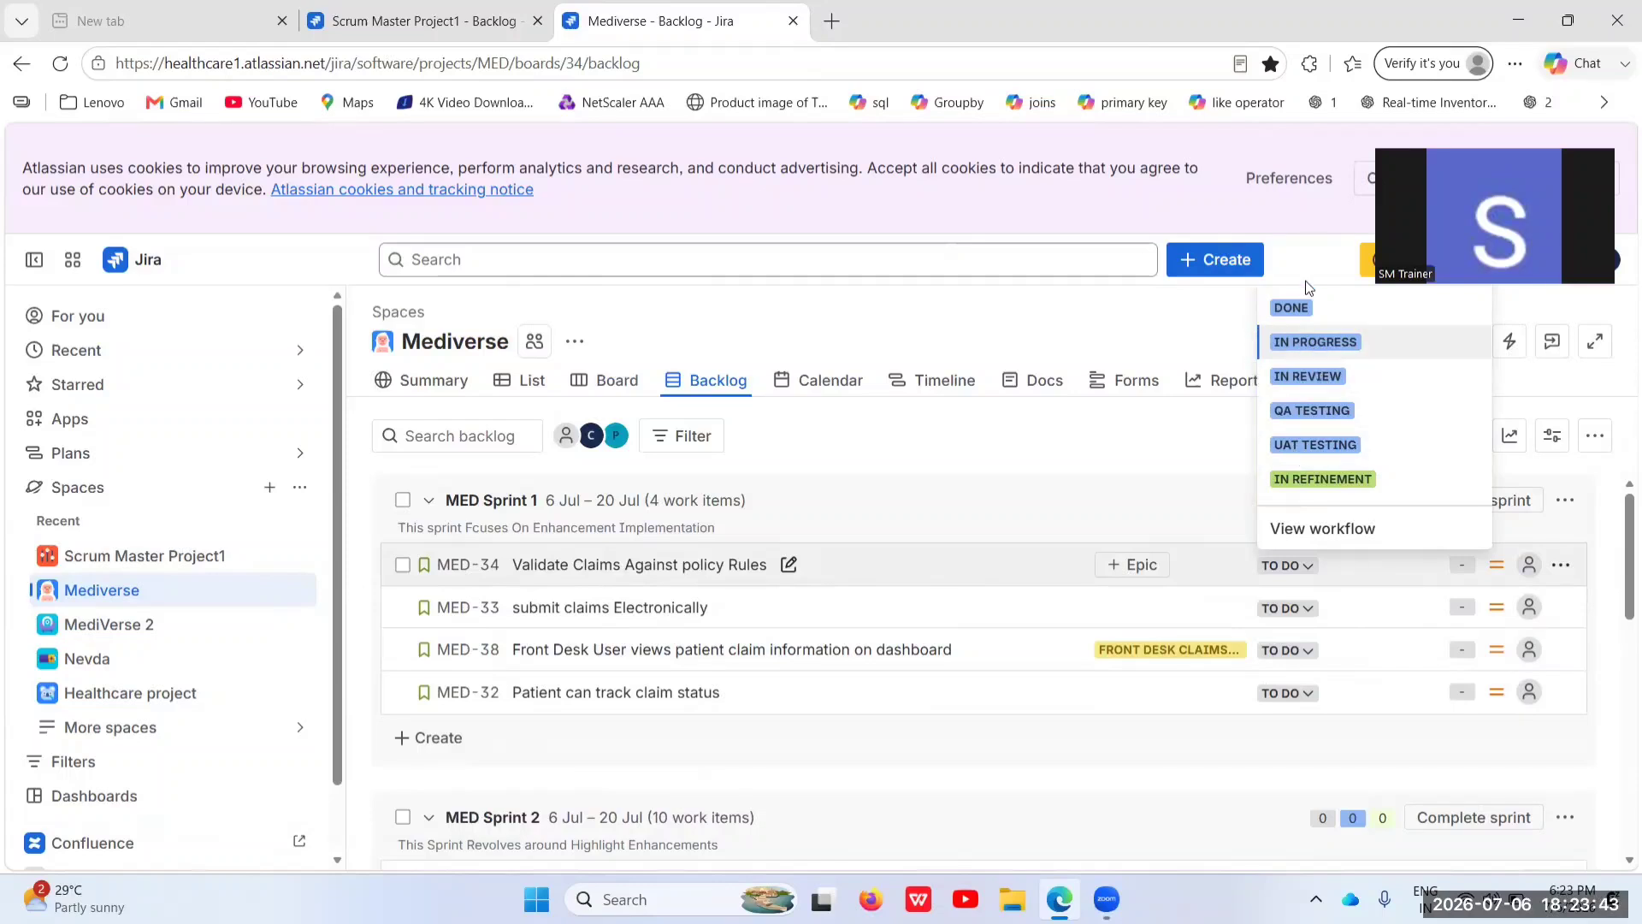
pyautogui.click(1309, 246)
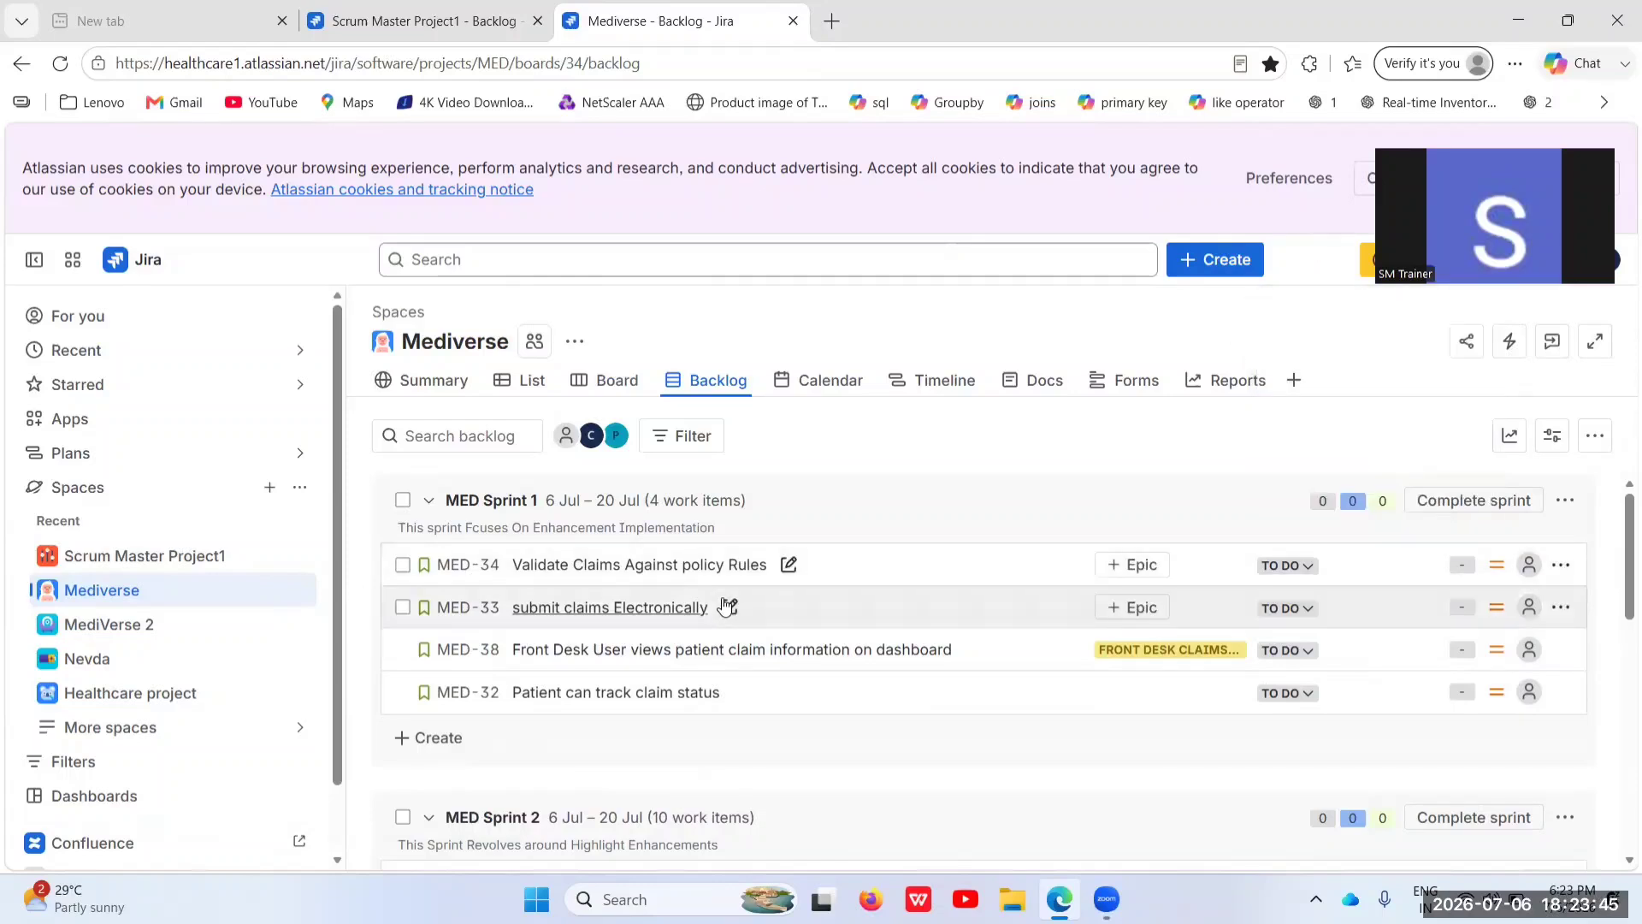
pyautogui.click(1289, 565)
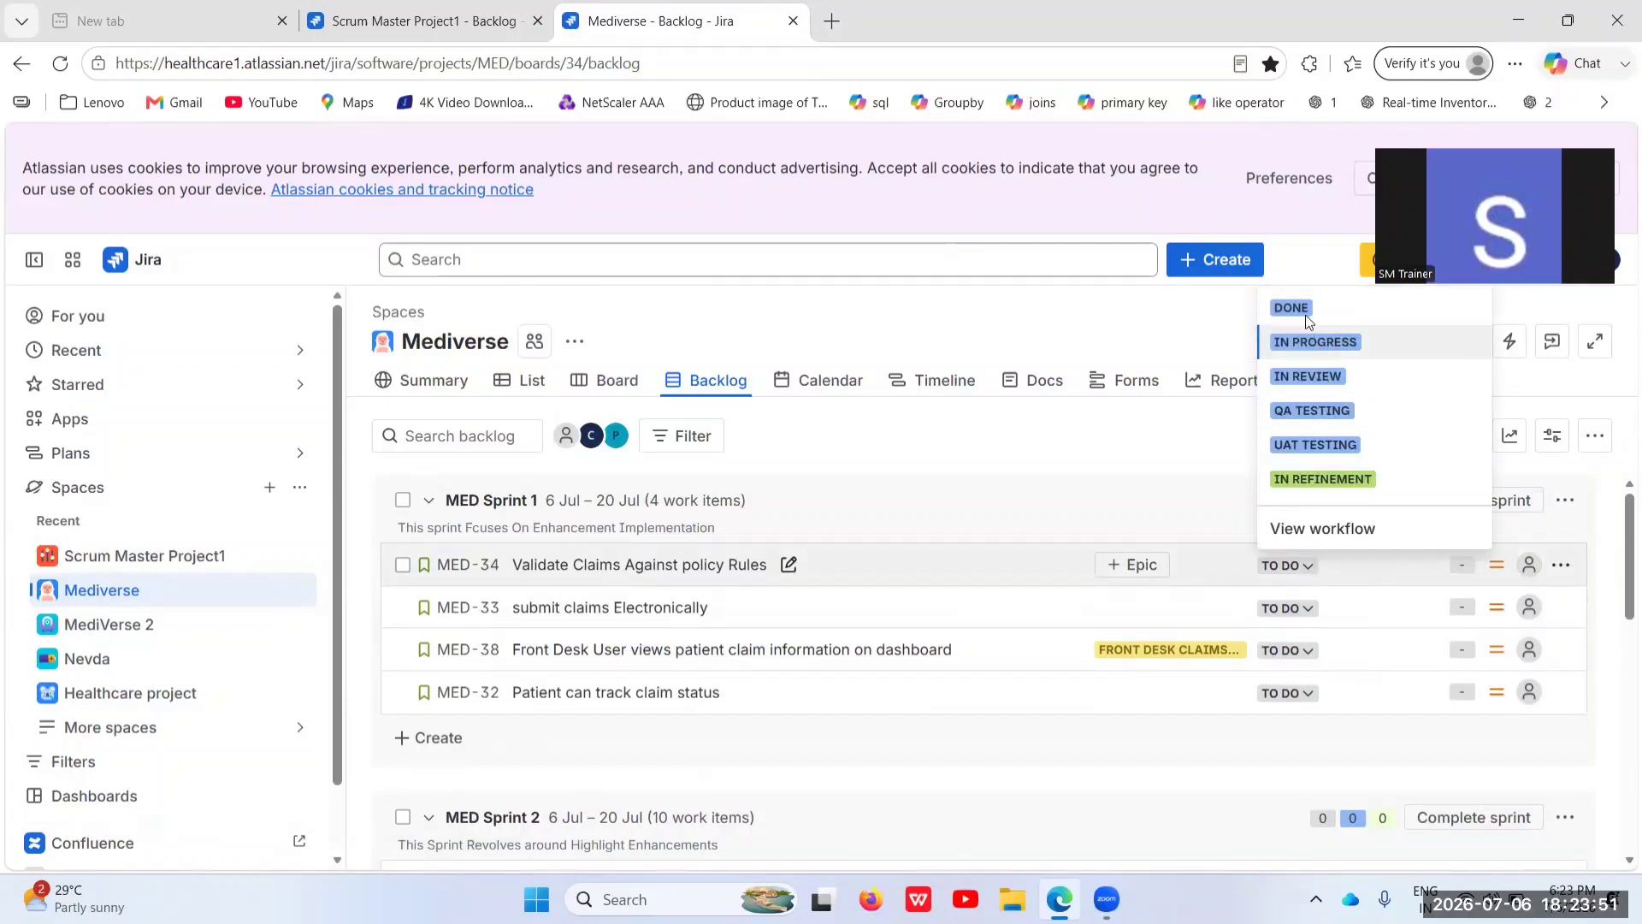
pyautogui.click(1298, 480)
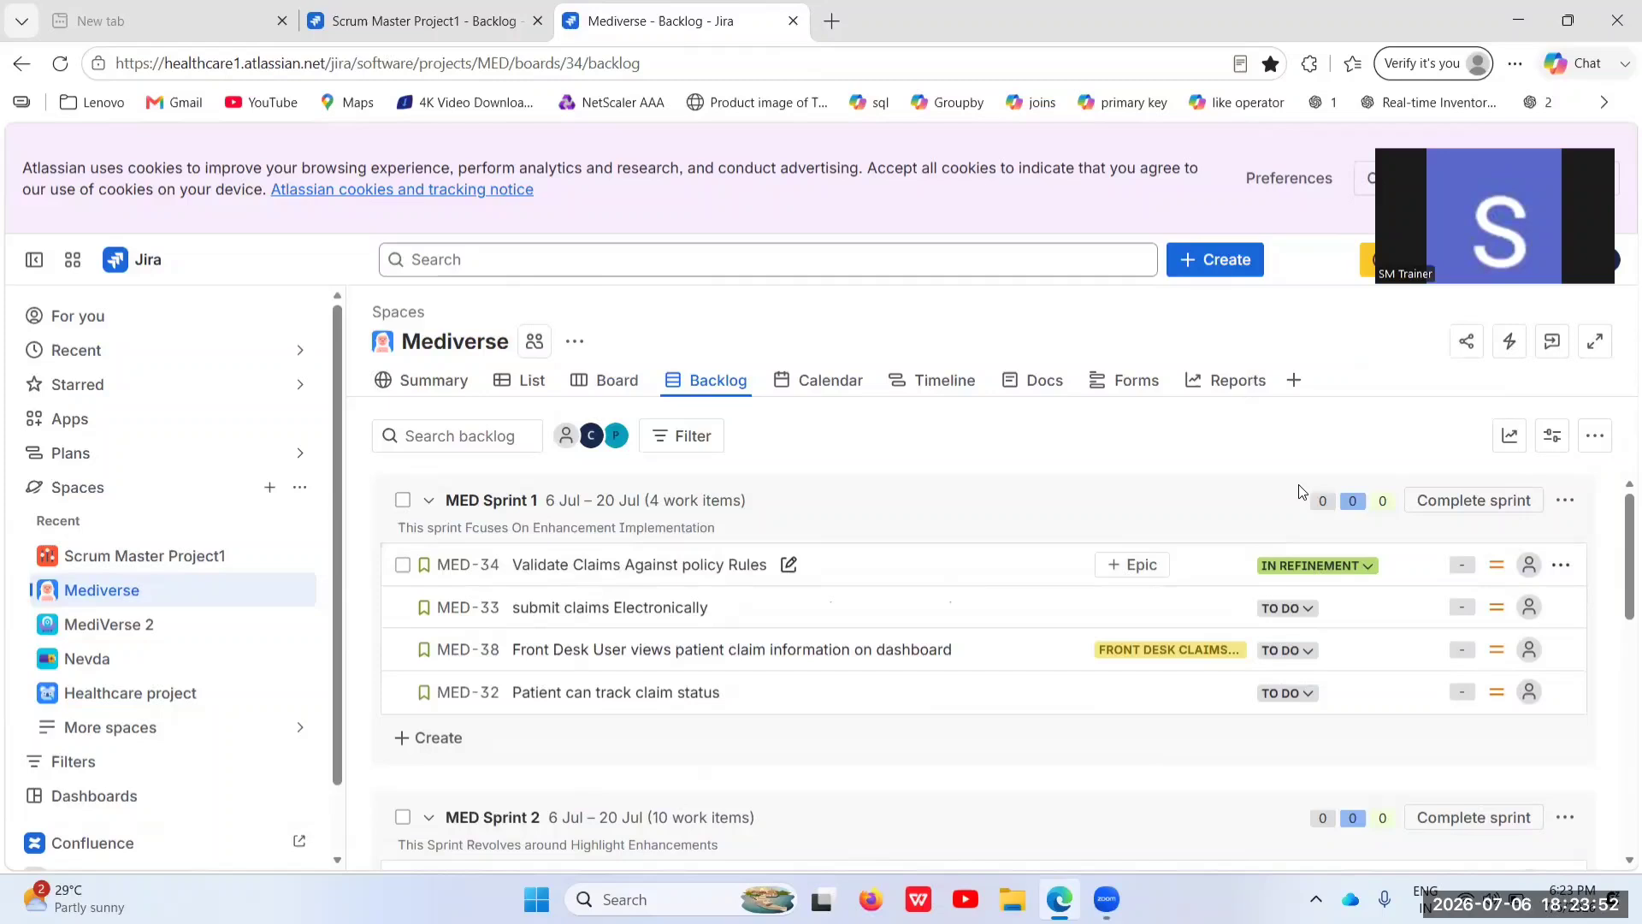
pyautogui.click(1353, 567)
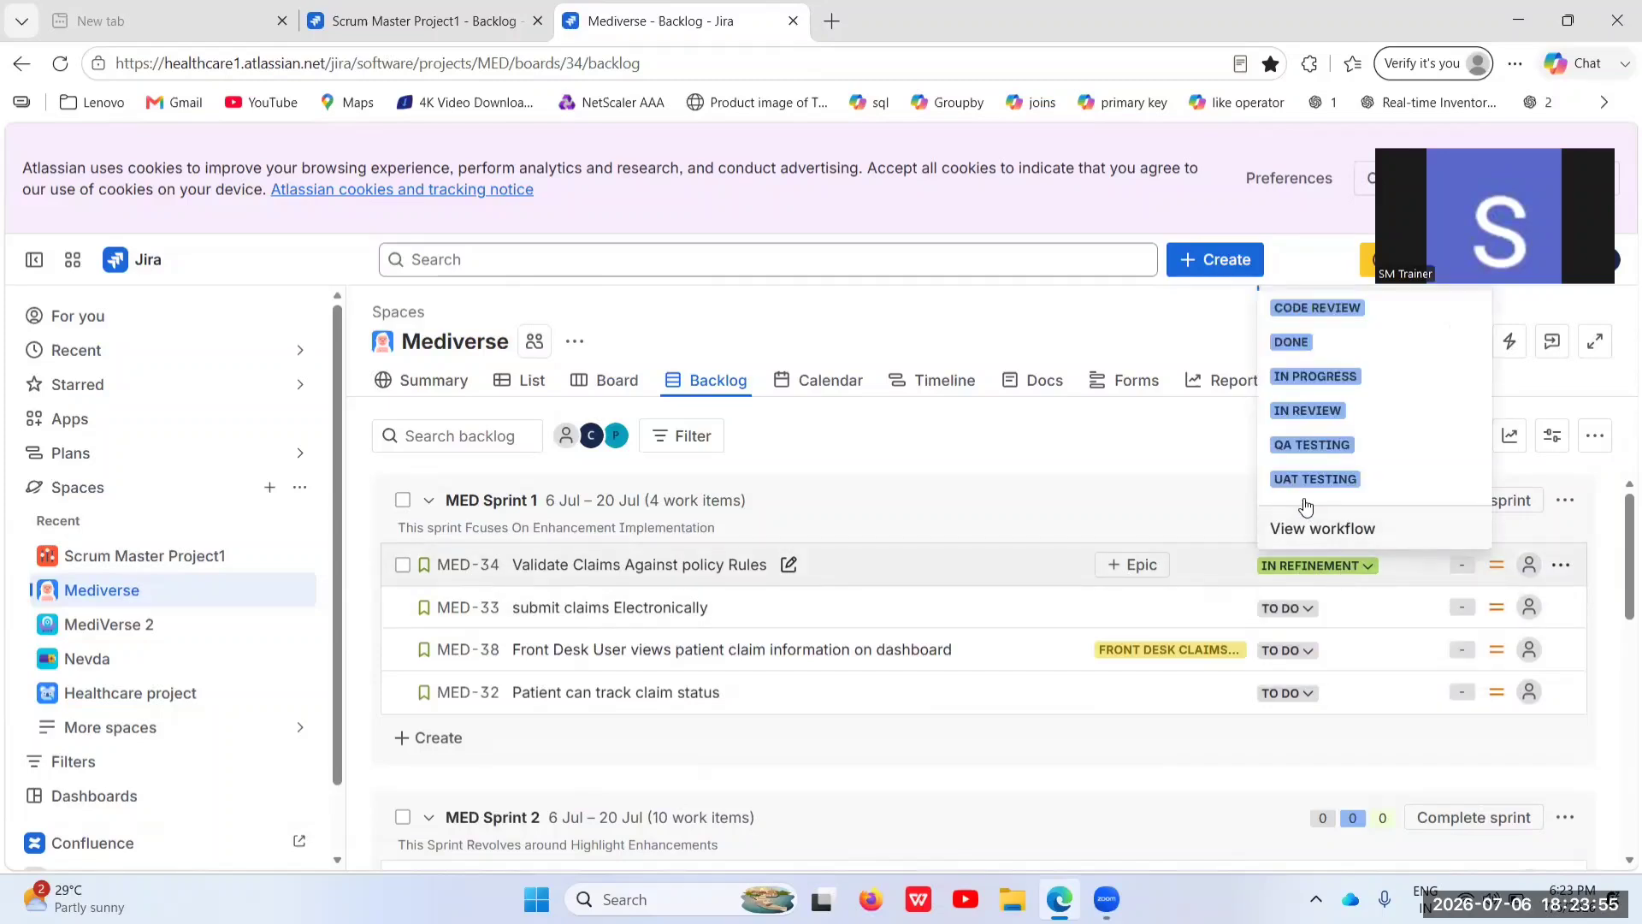
pyautogui.click(1315, 308)
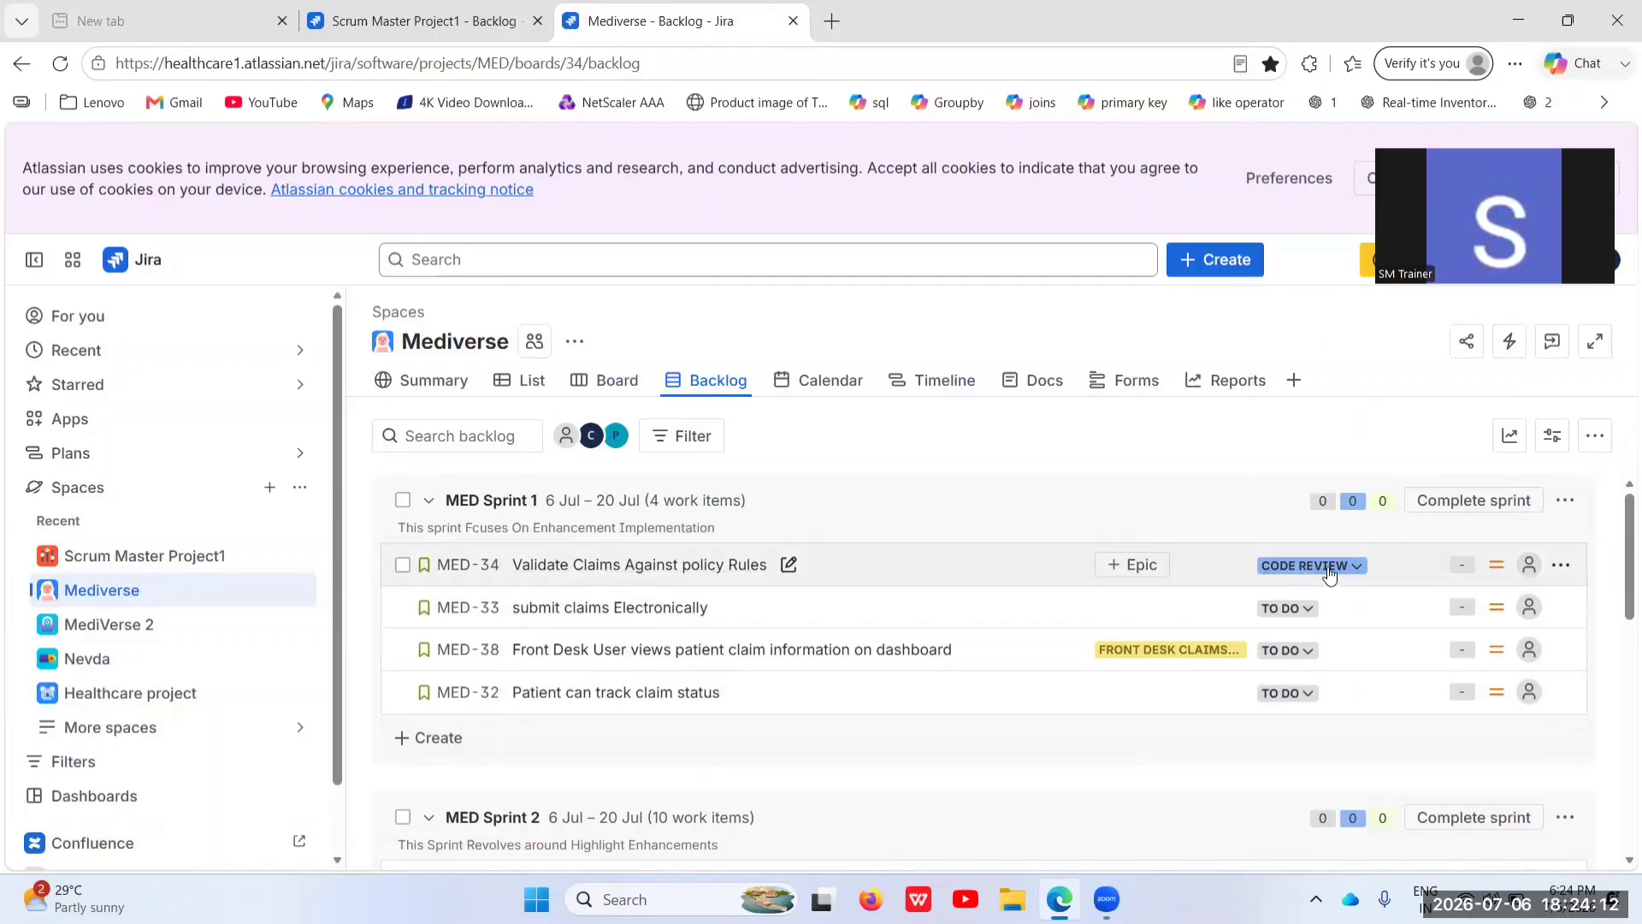
# Change MED-34's status to UAT Testing, on to QA Testing, and back to Code Review
pyautogui.click(1355, 569)
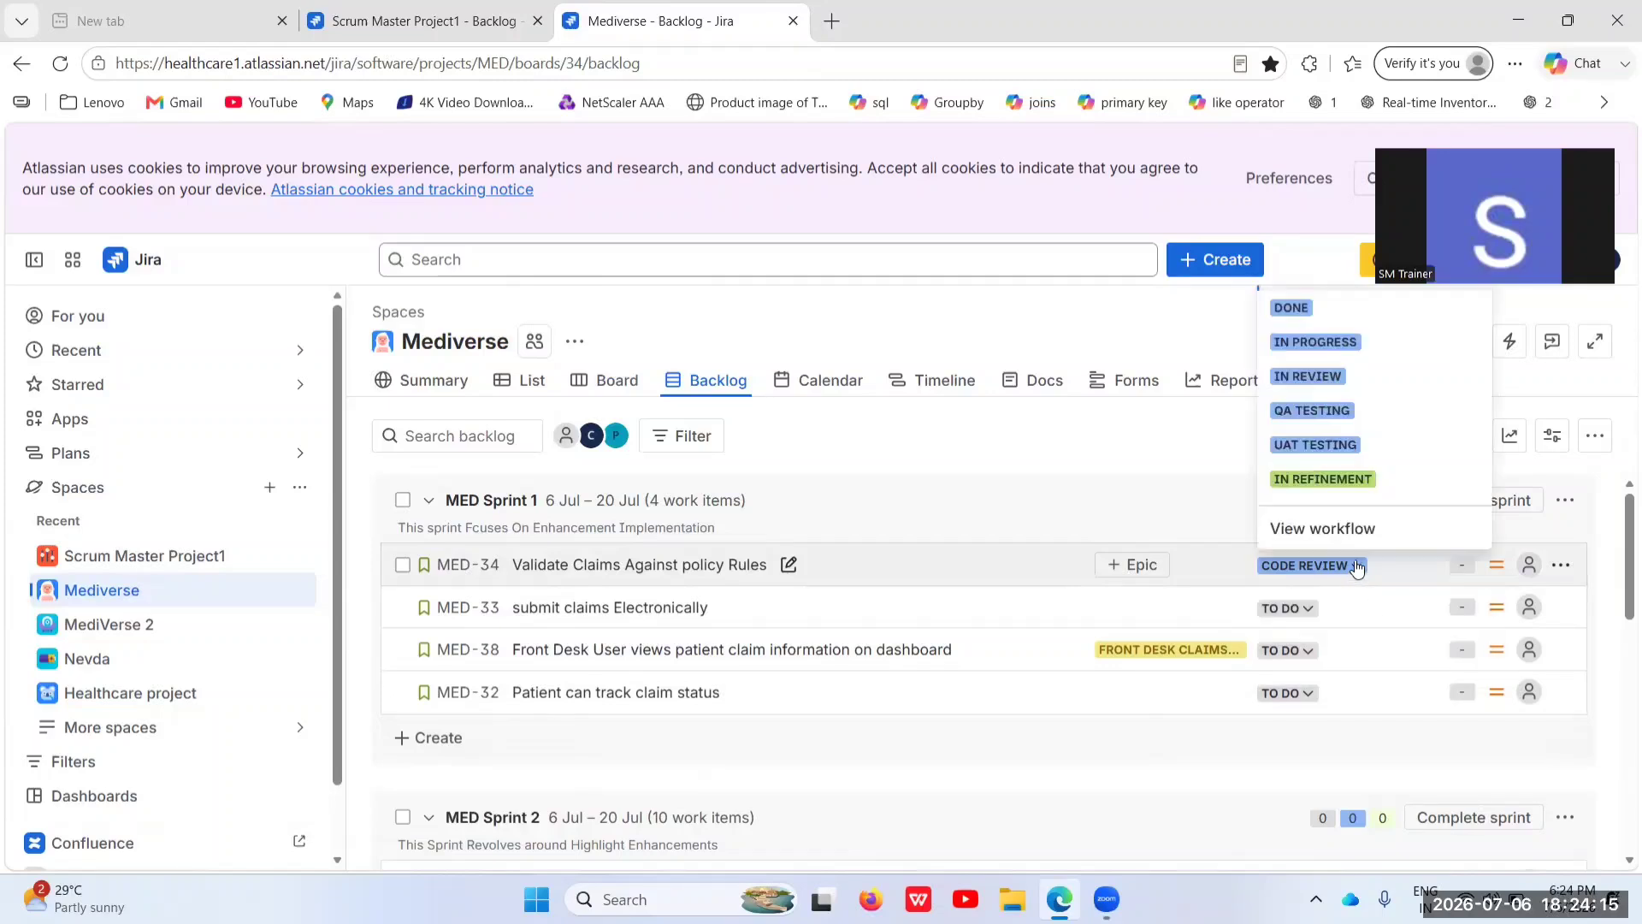
pyautogui.click(1314, 450)
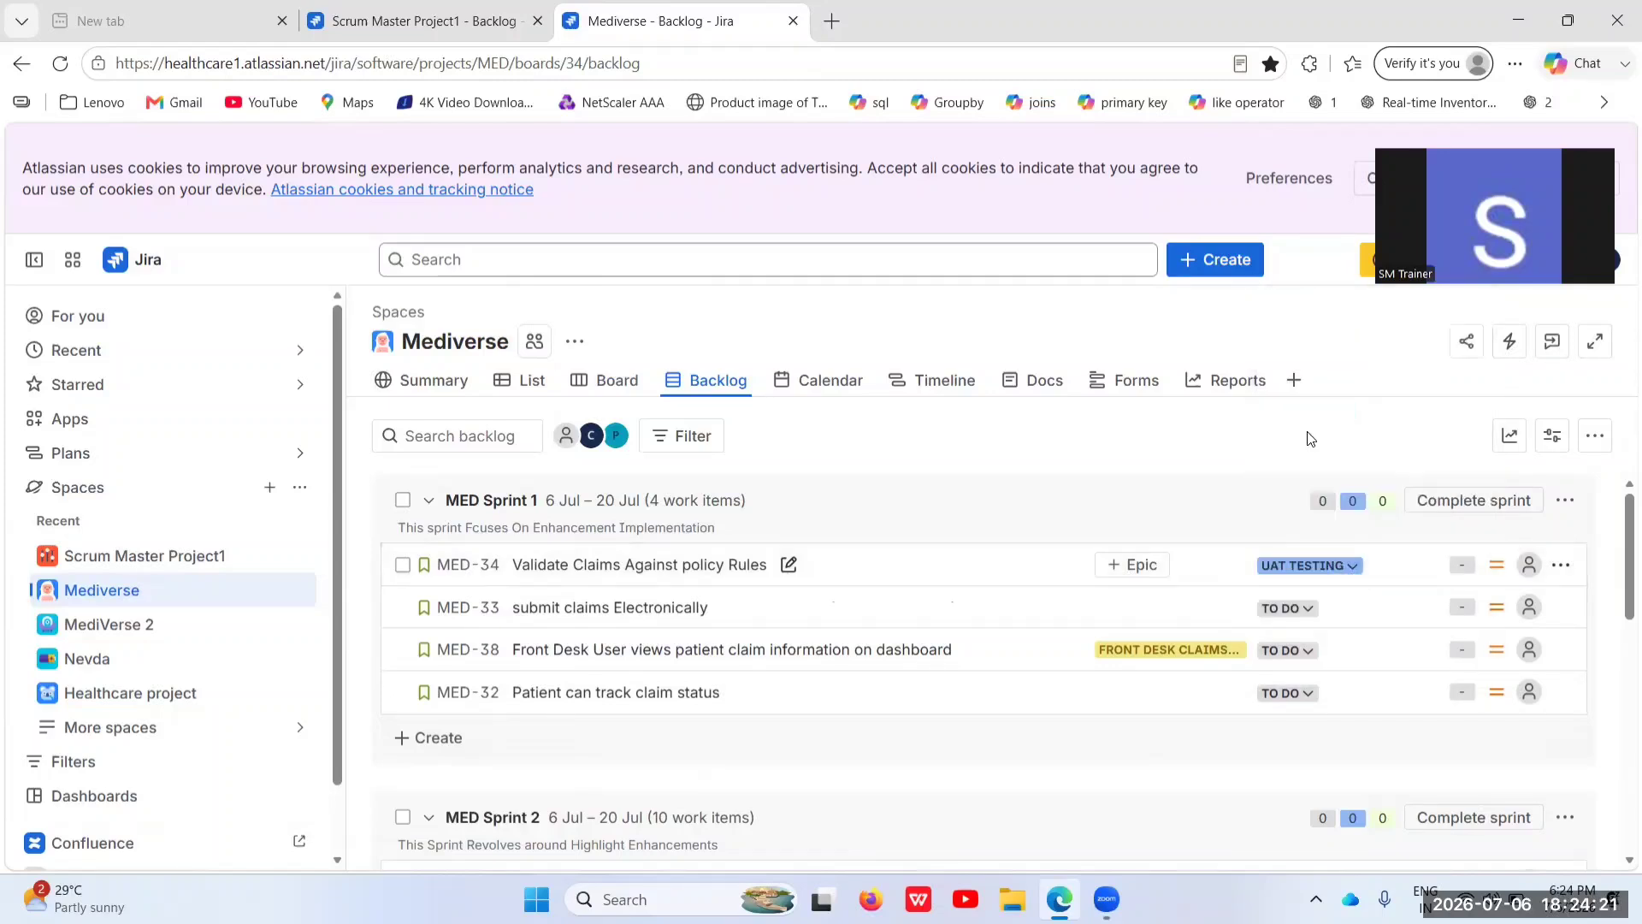
pyautogui.click(1327, 568)
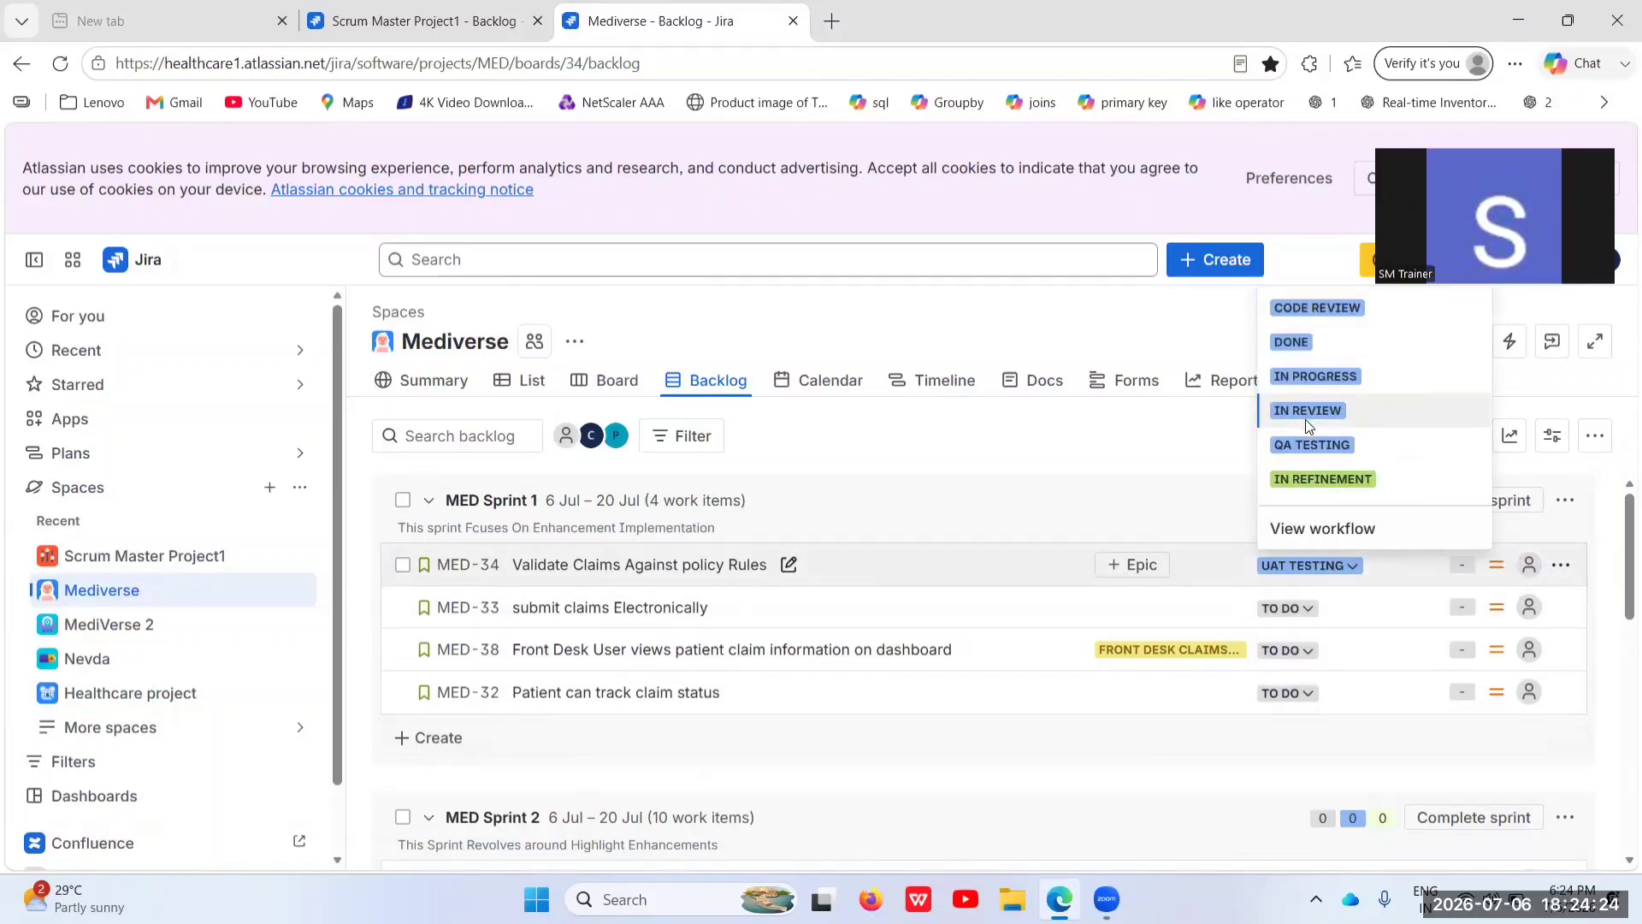
pyautogui.click(1308, 446)
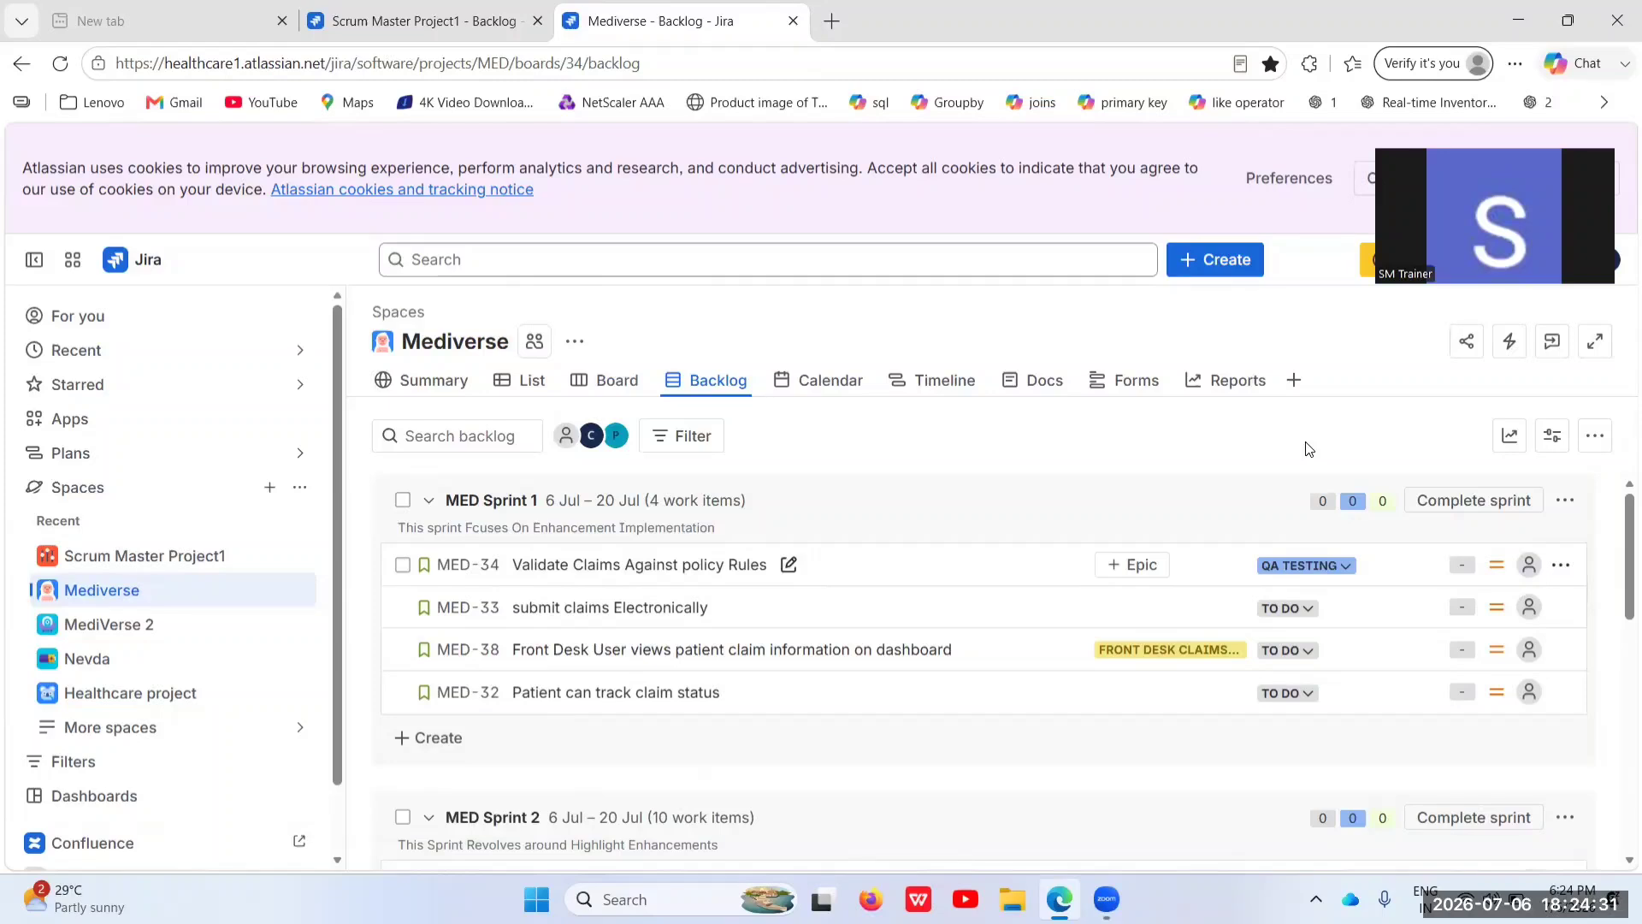
pyautogui.click(1317, 566)
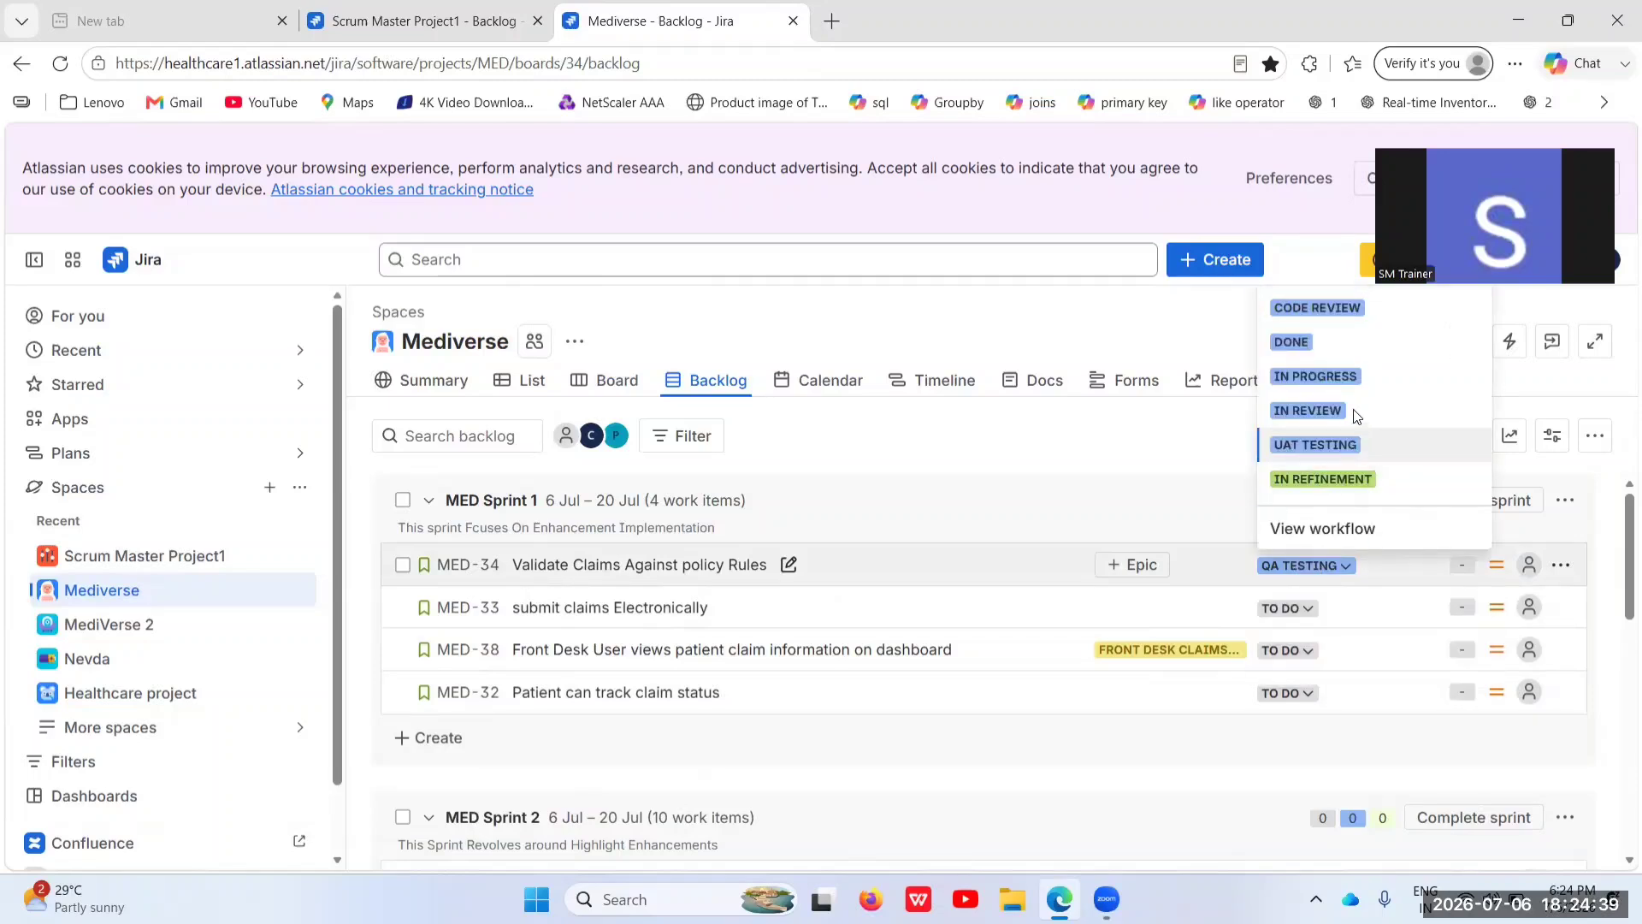
pyautogui.click(1314, 309)
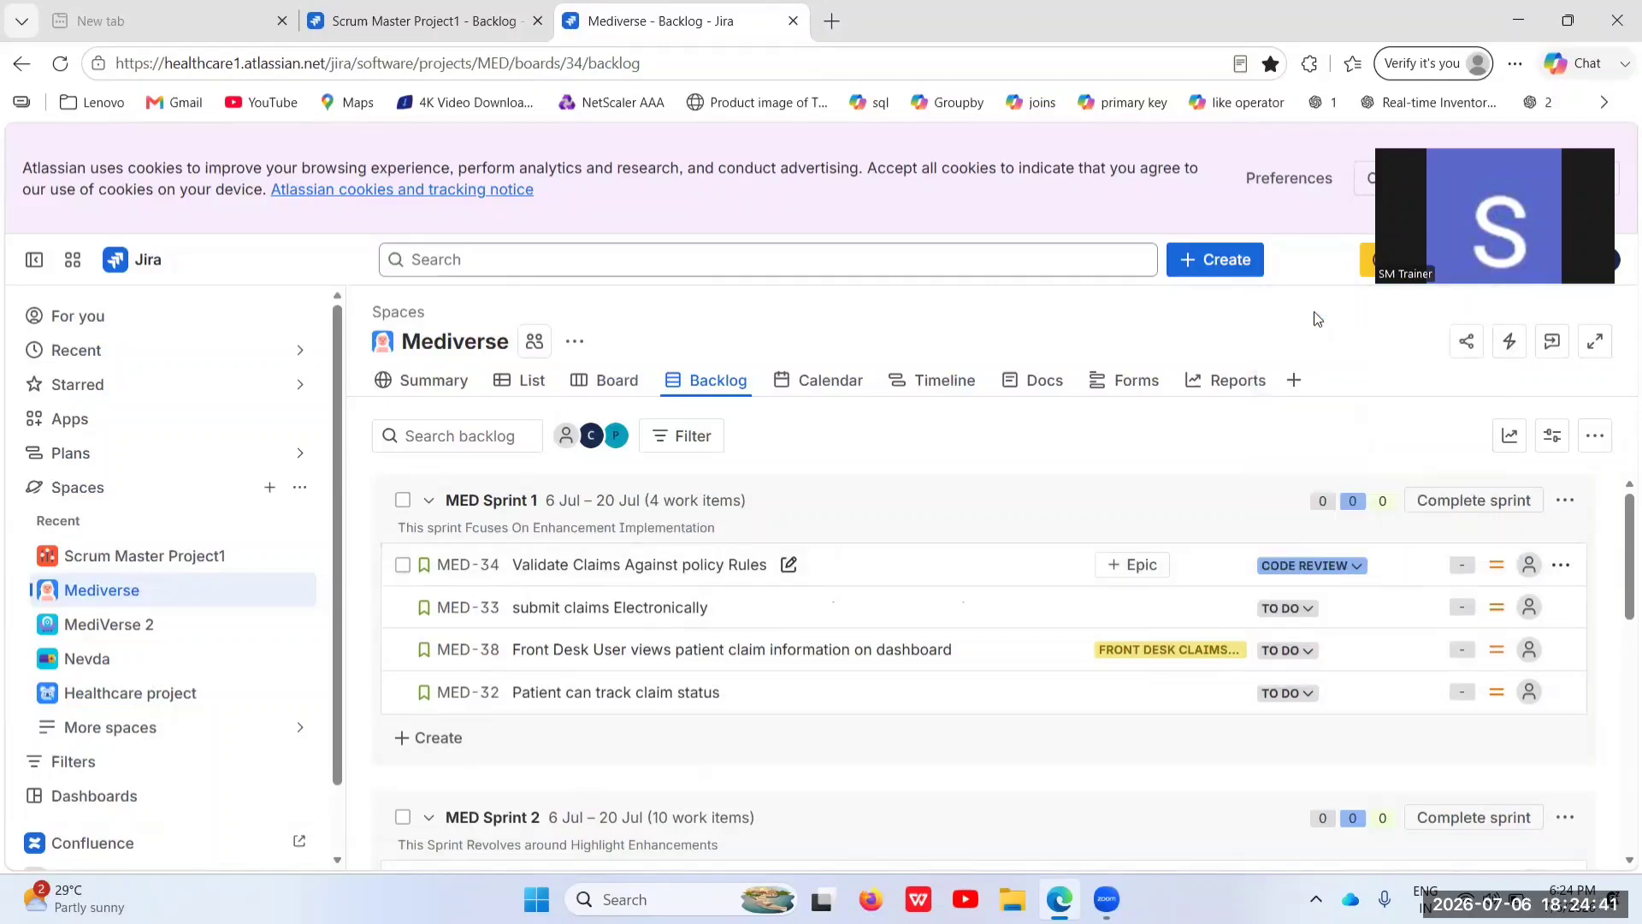
# Look through the workflow statuses offered for MED-34 without changing its status
pyautogui.click(1328, 565)
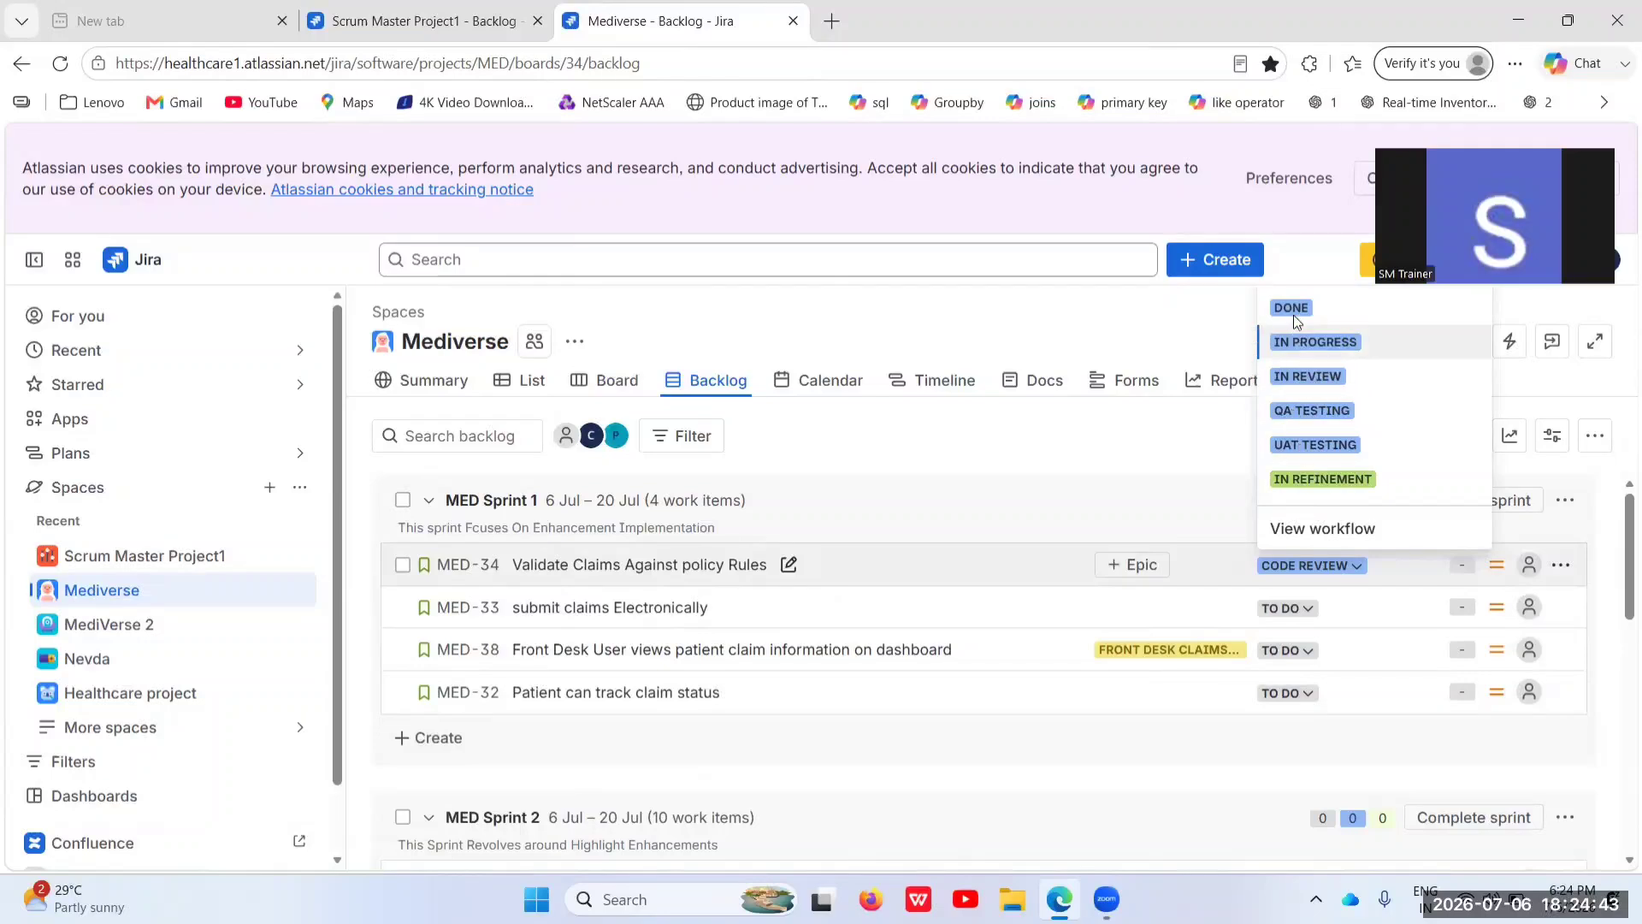
pyautogui.click(1311, 263)
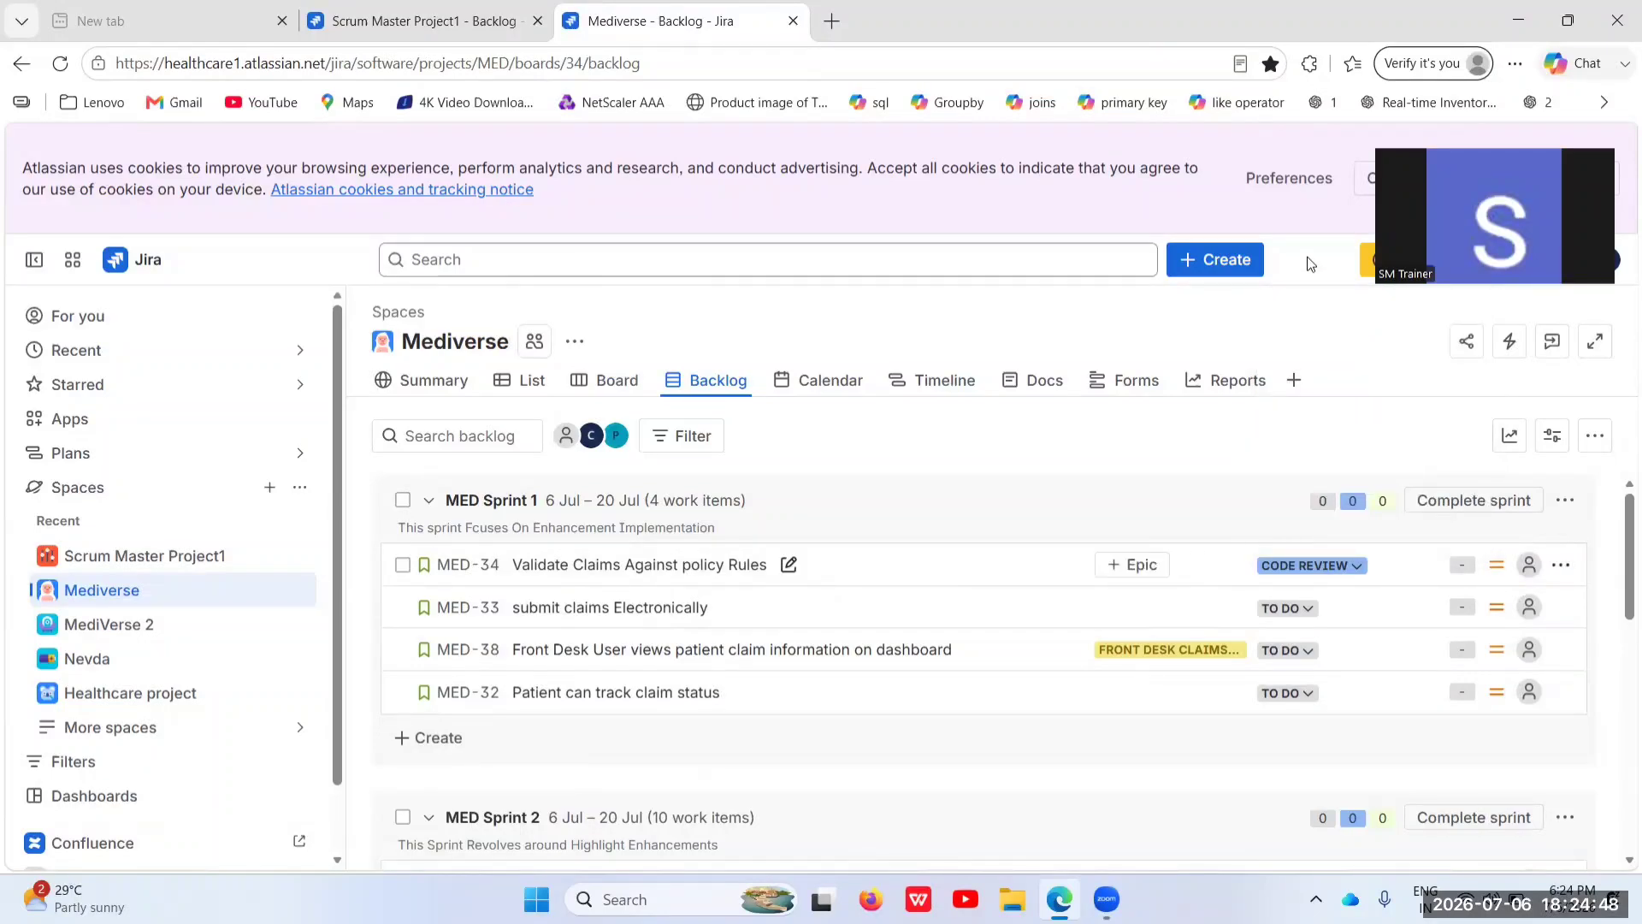
pyautogui.click(1343, 570)
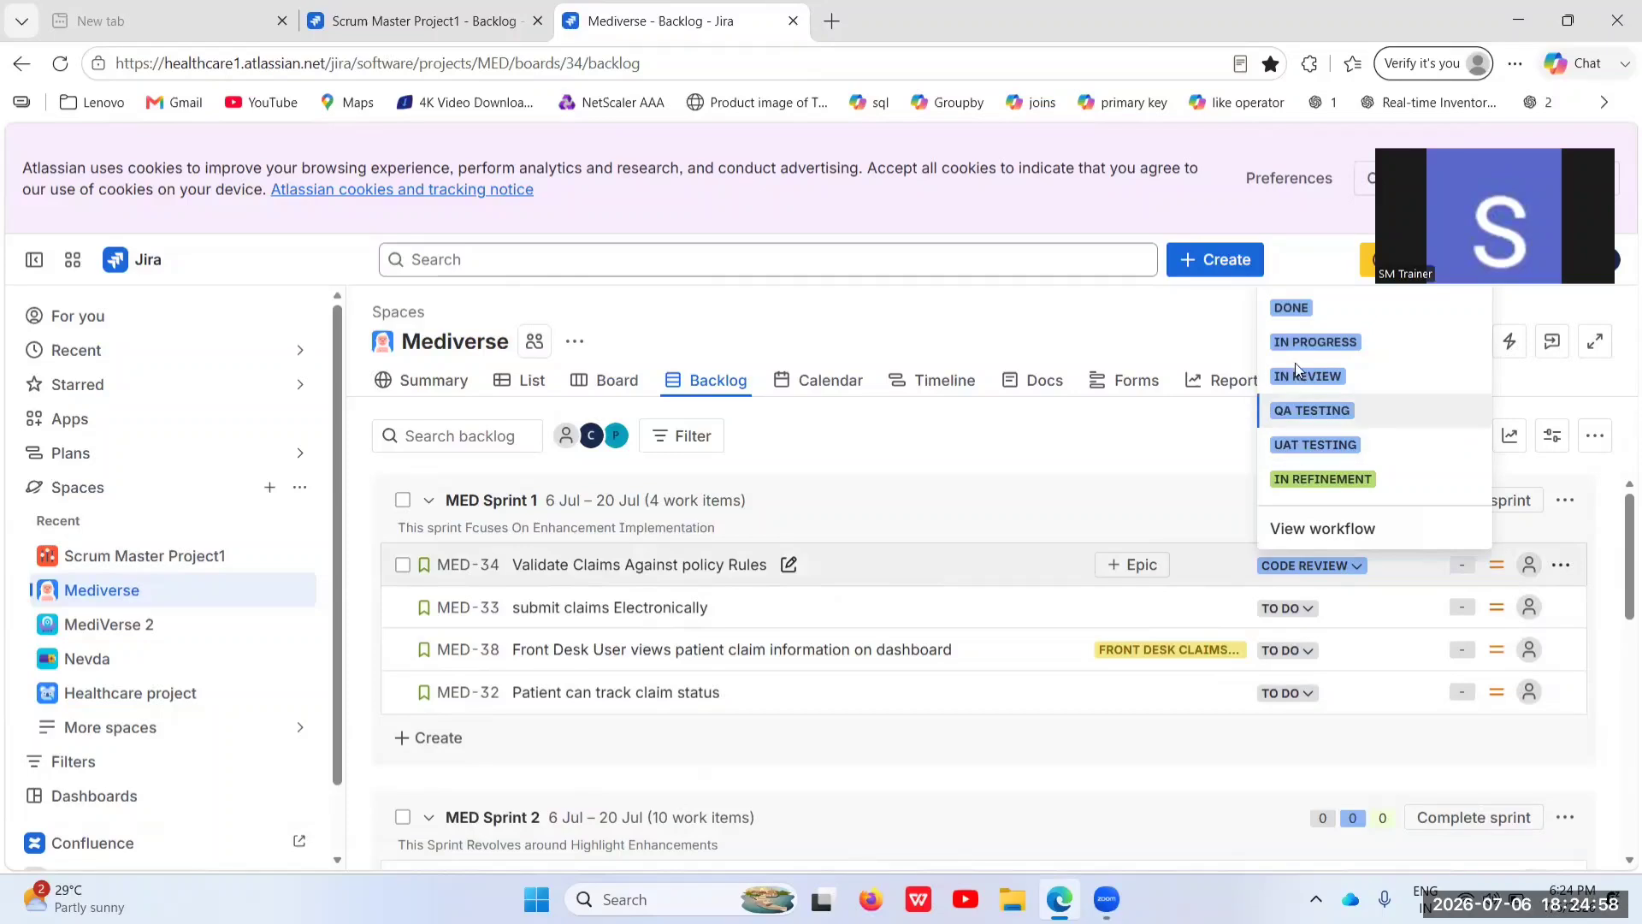
pyautogui.click(1178, 444)
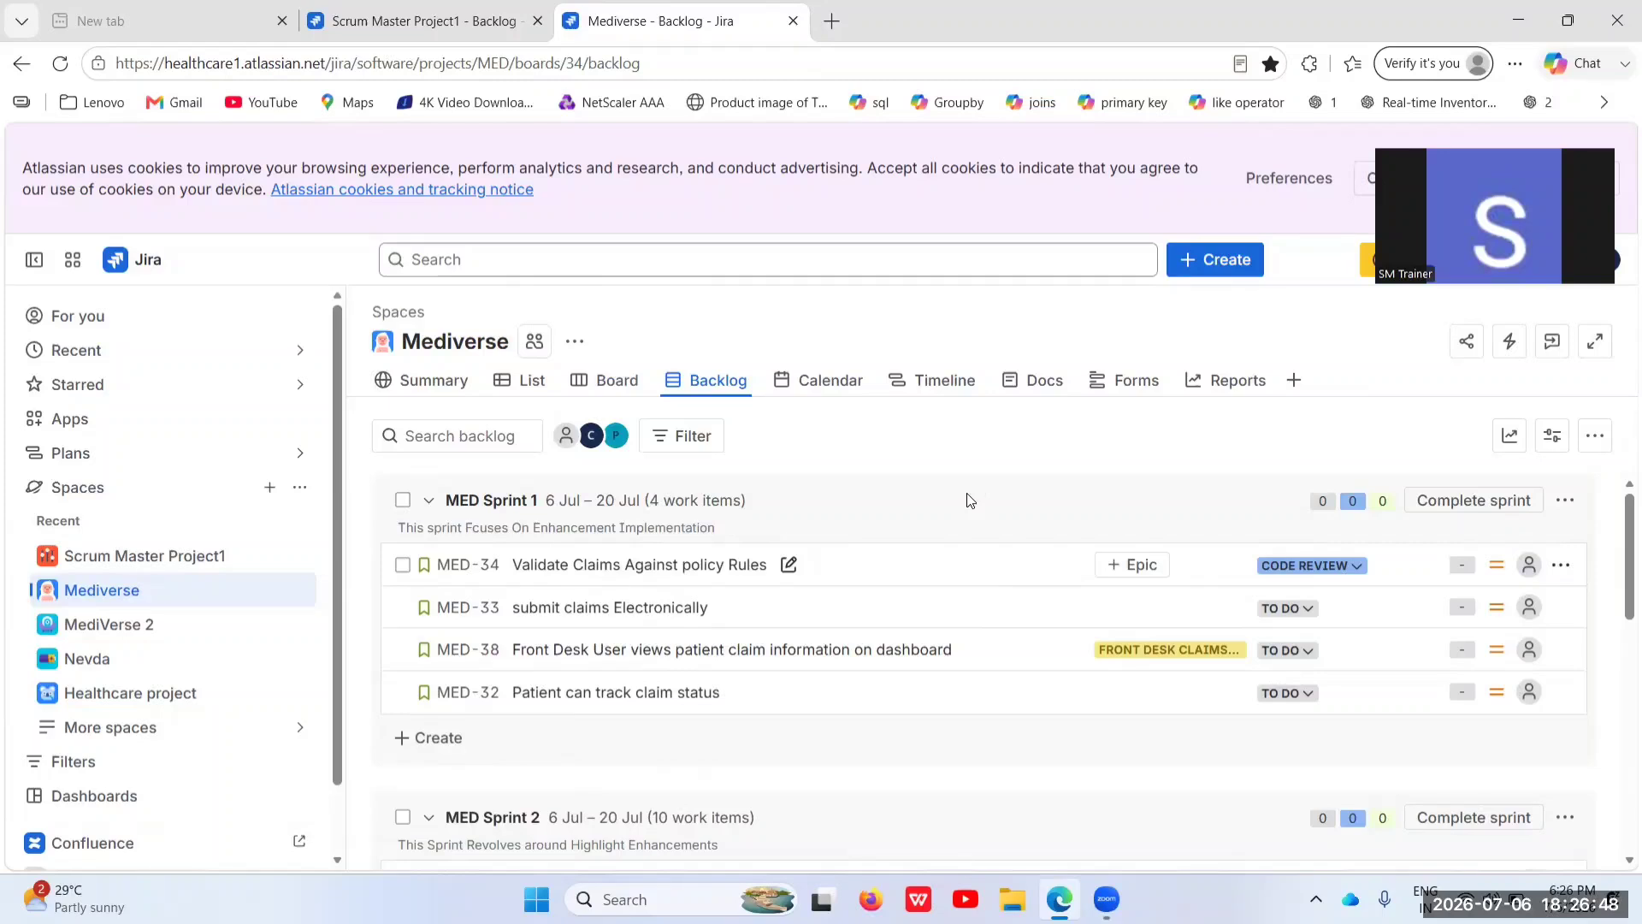
# Examine the work items and their statuses in MED Sprint 1, MED Sprint 2 and the Mediverse backlog section
pyautogui.scroll(-4, 880, 722)
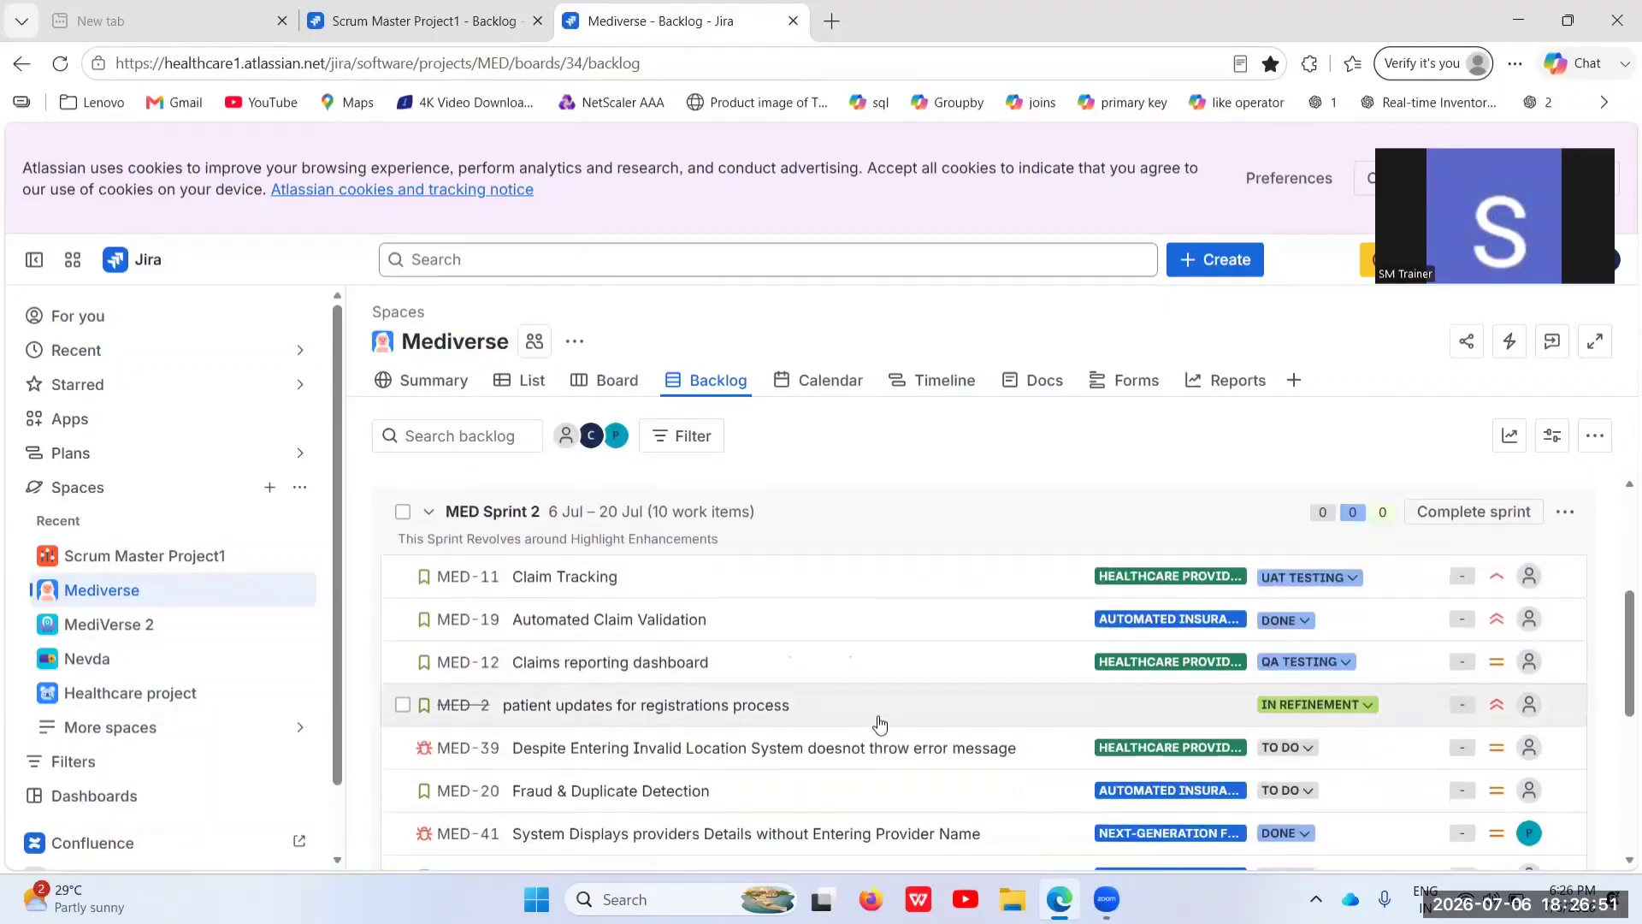
pyautogui.moveTo(879, 723)
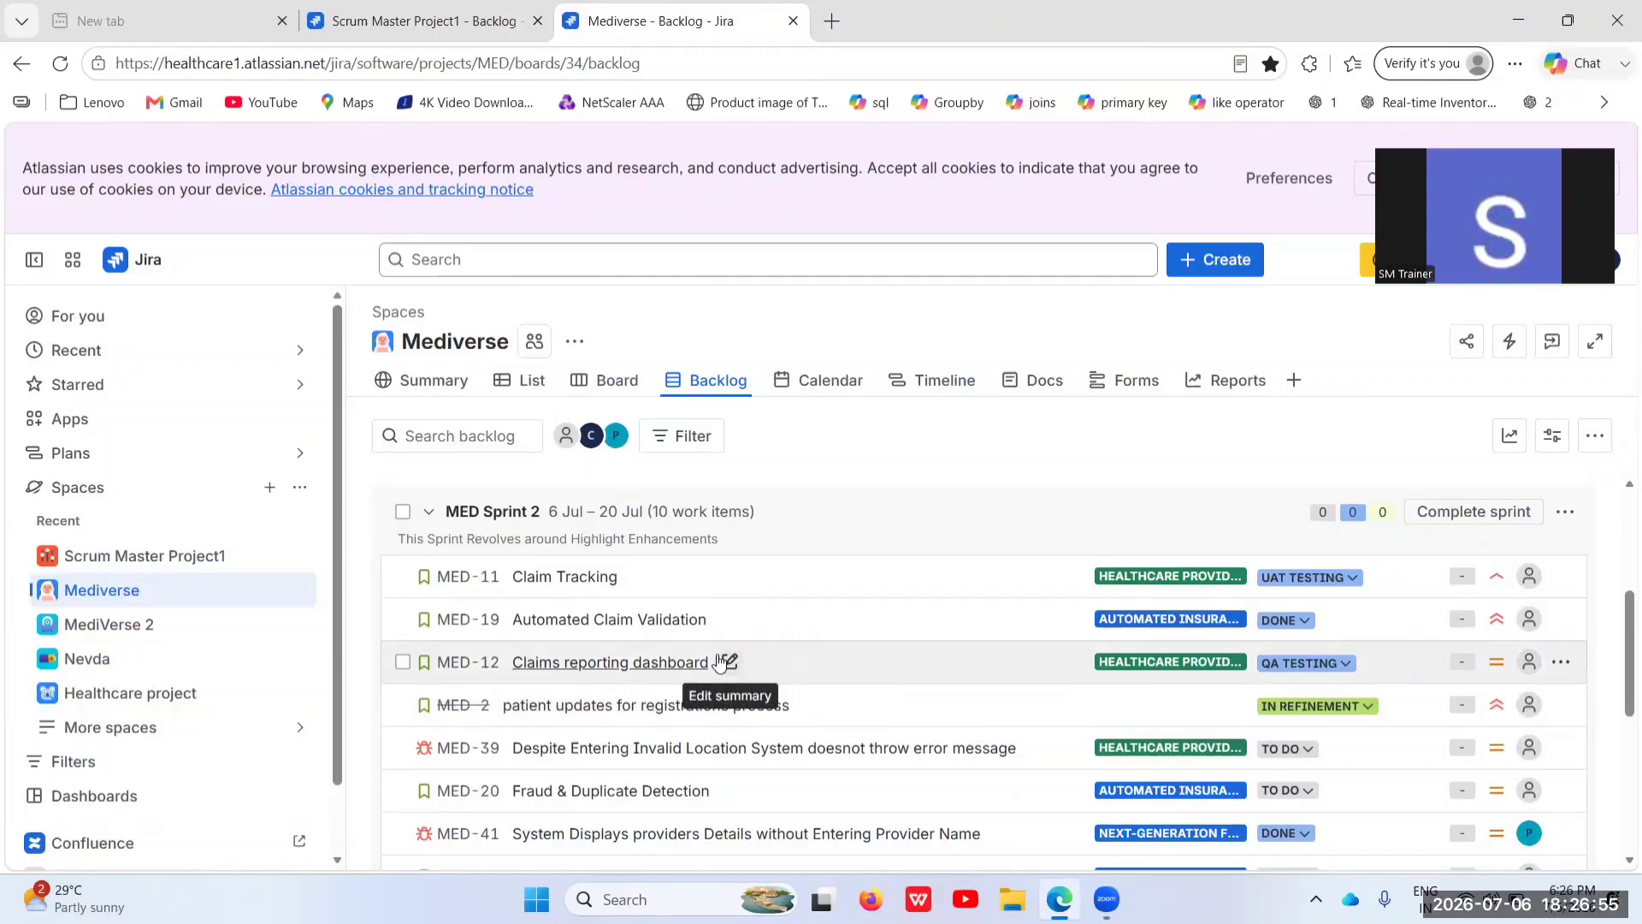
pyautogui.scroll(-5, 721, 661)
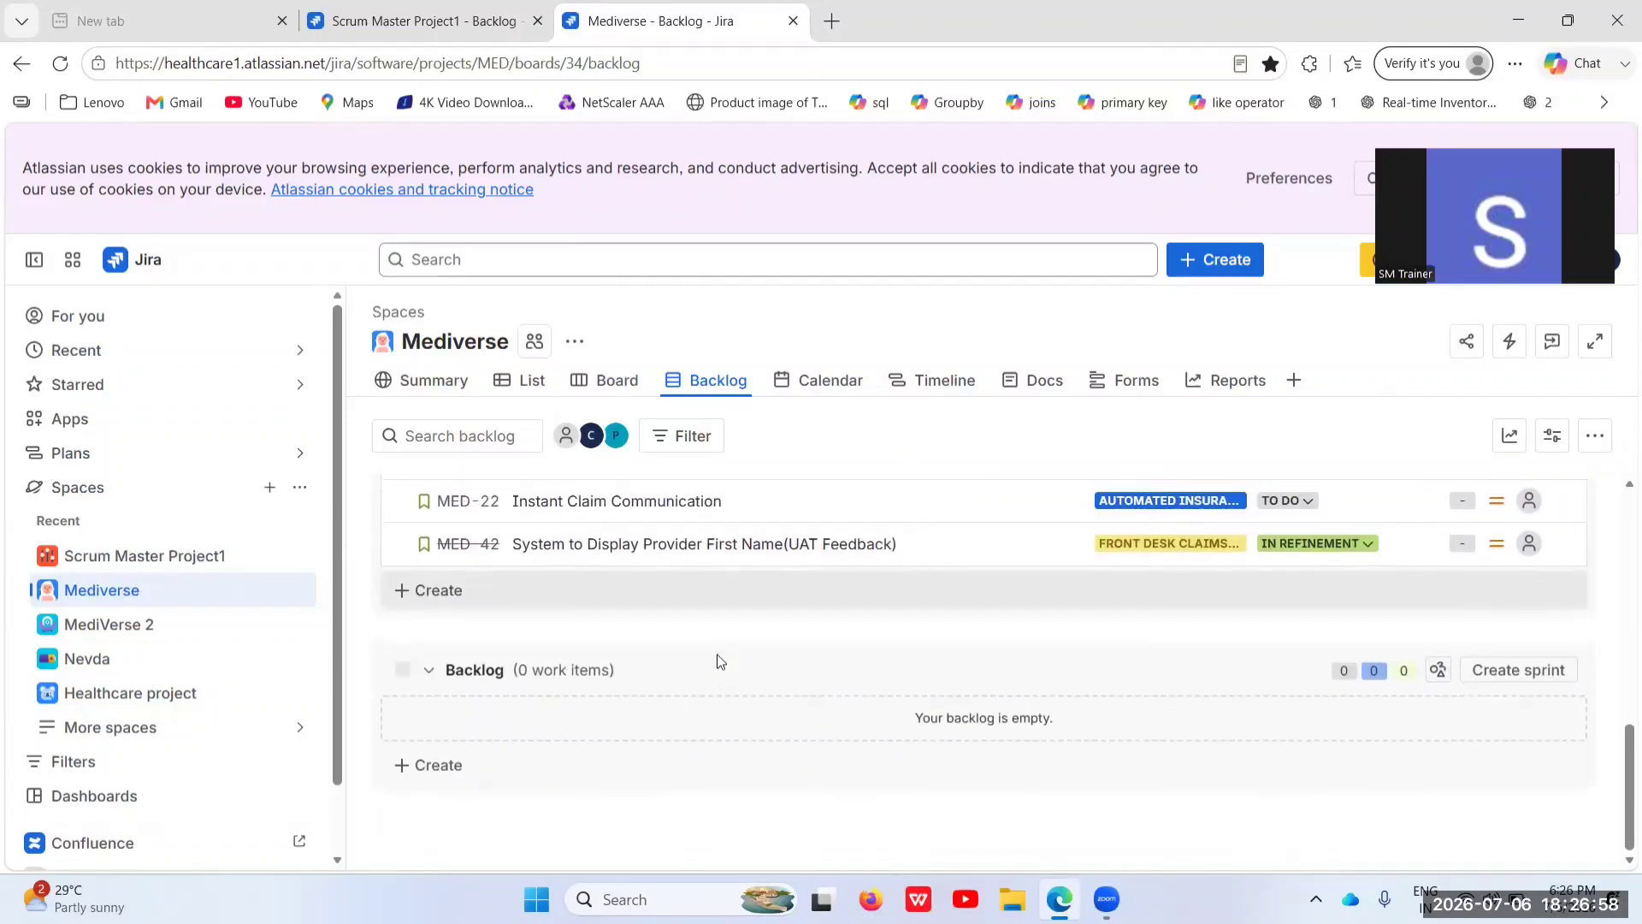
pyautogui.scroll(1, 721, 661)
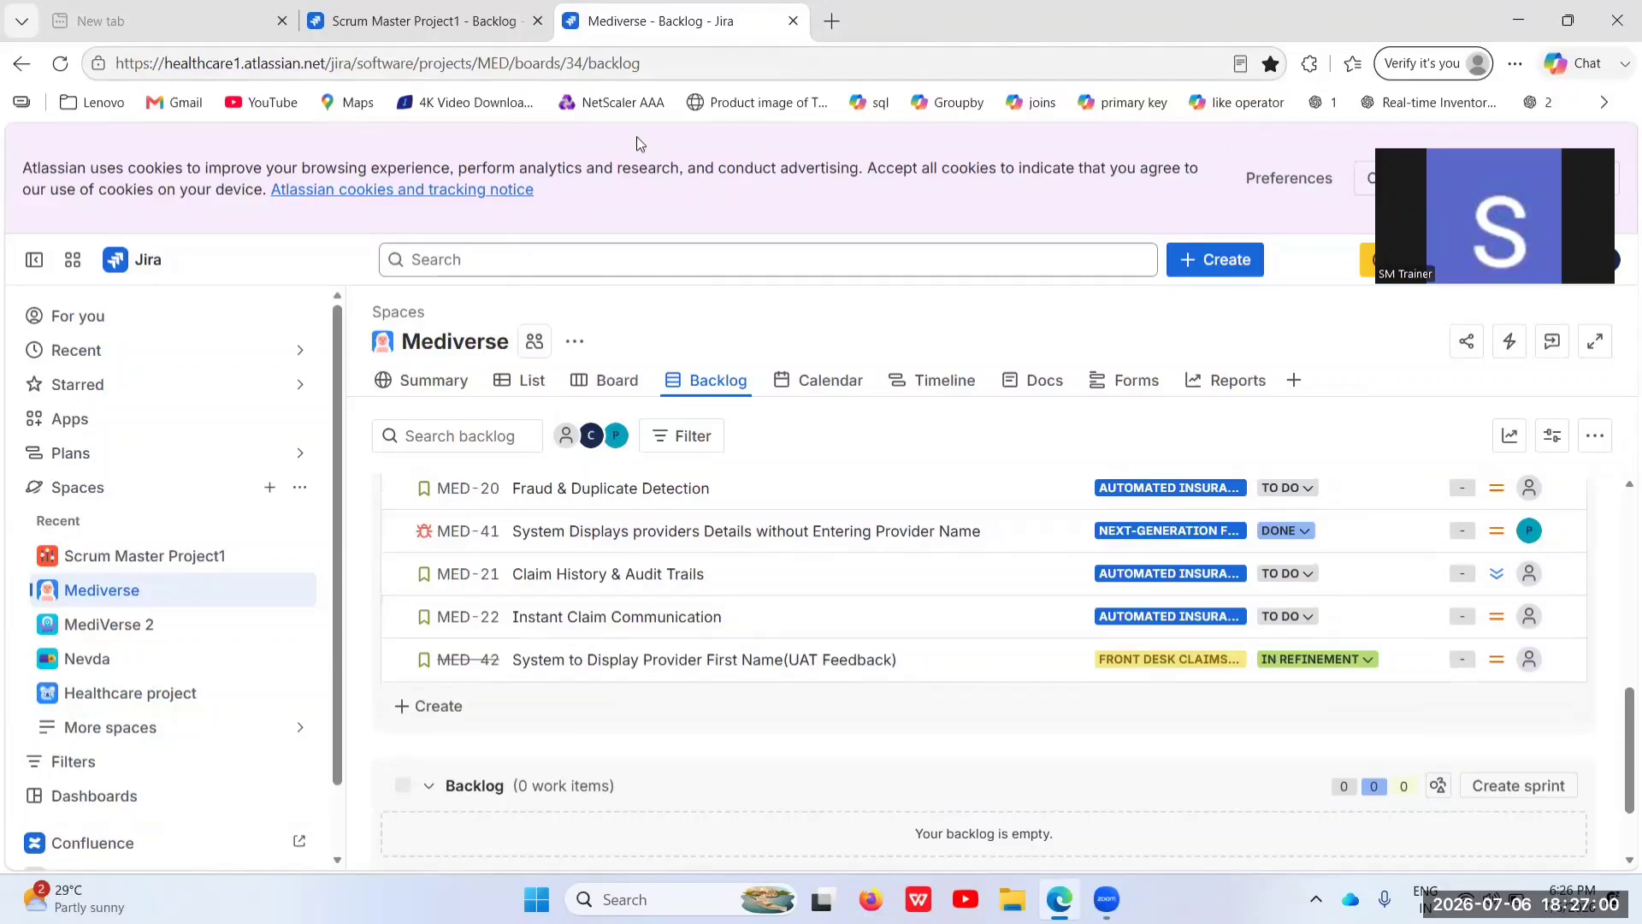
pyautogui.click(394, 5)
pyautogui.click(614, 5)
pyautogui.scroll(-1, 622, 736)
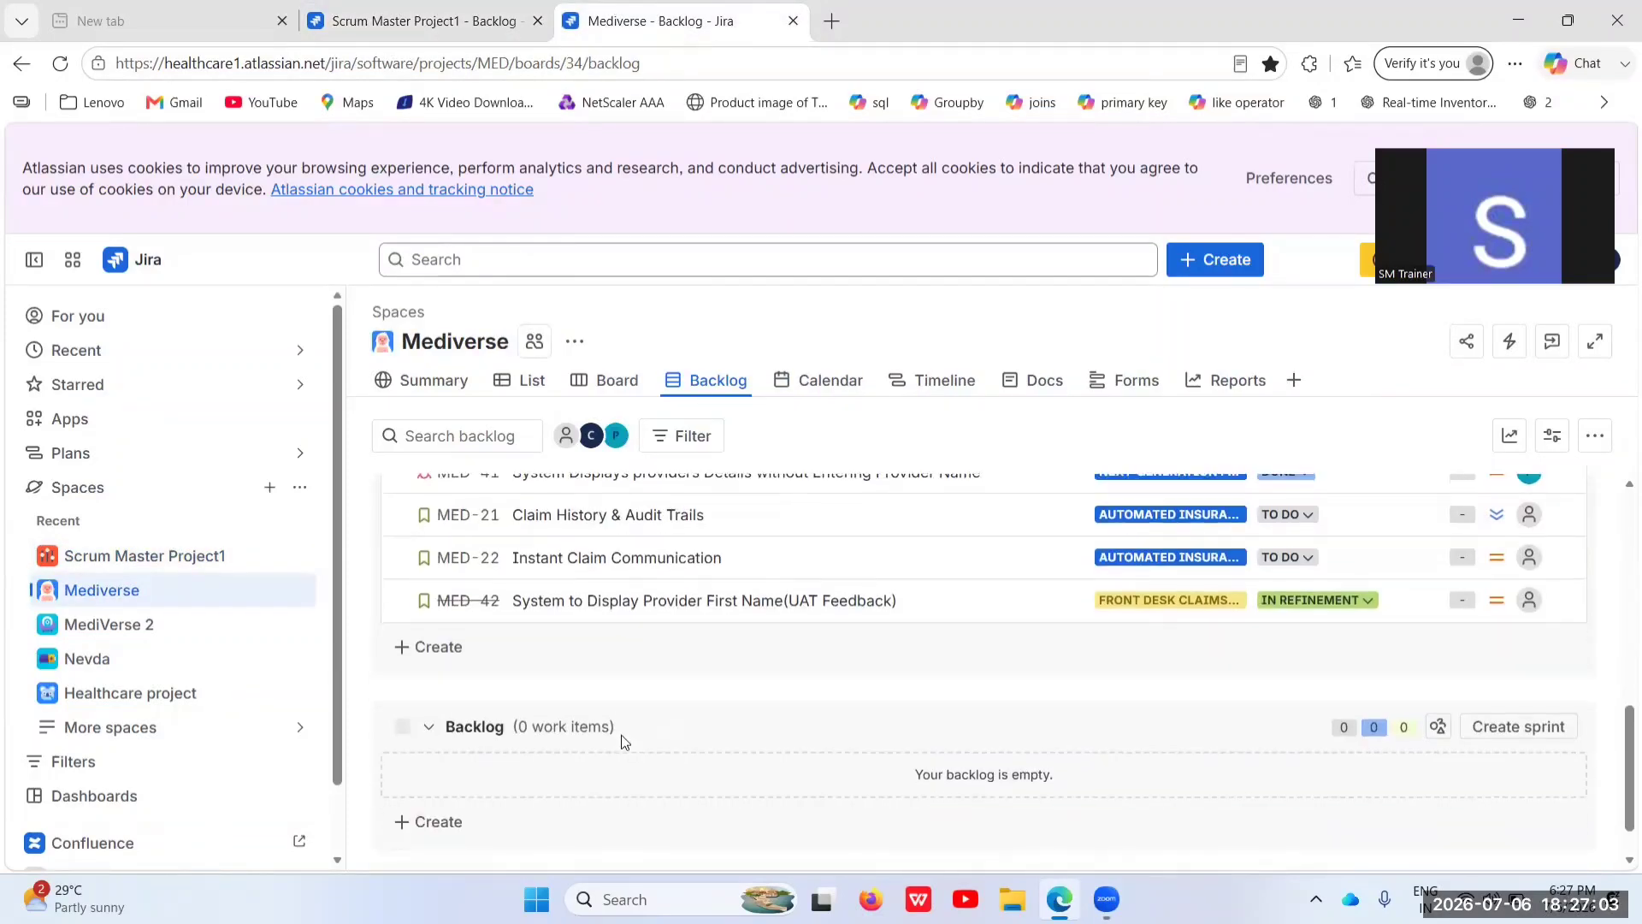
pyautogui.scroll(2, 622, 735)
pyautogui.scroll(3, 579, 597)
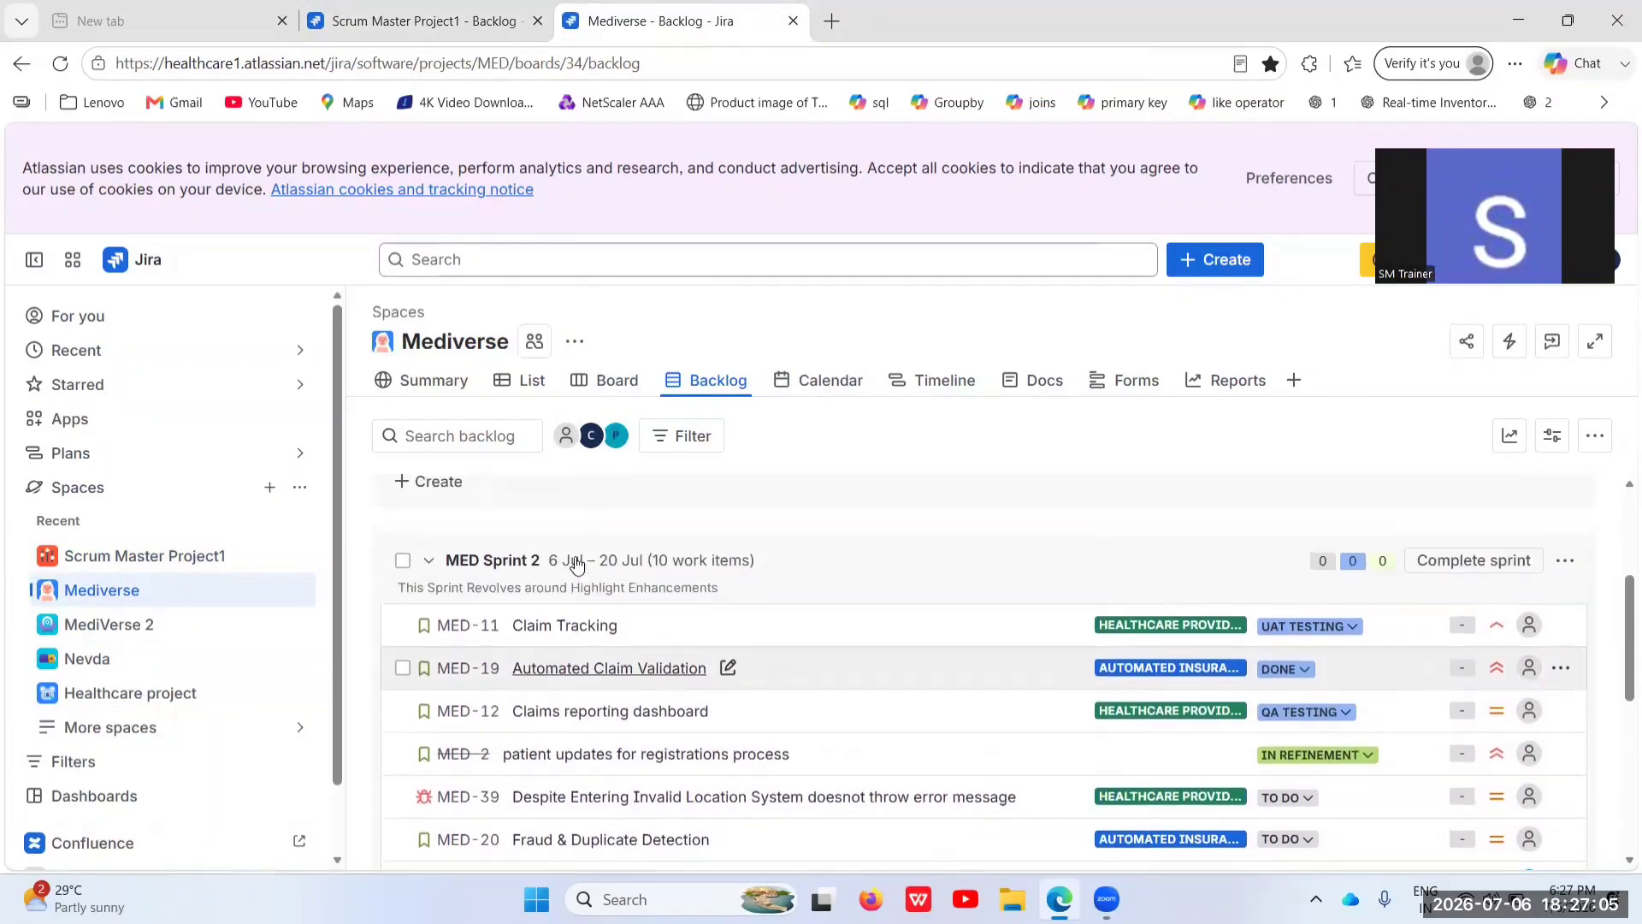
pyautogui.scroll(-5, 548, 633)
pyautogui.scroll(1, 543, 638)
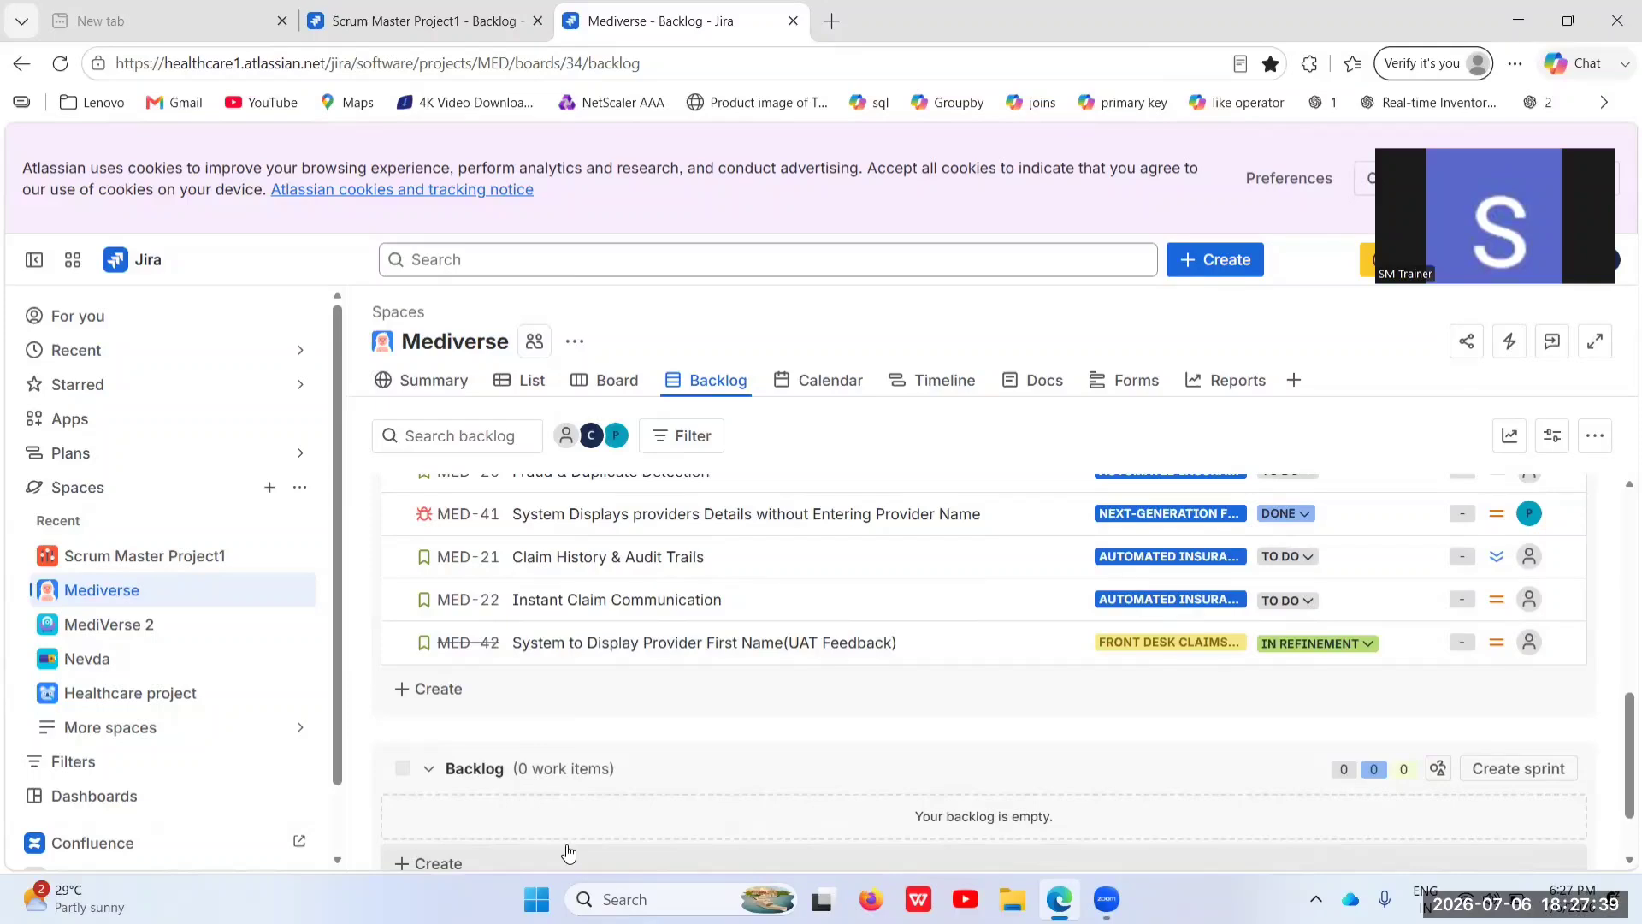
pyautogui.scroll(3, 569, 852)
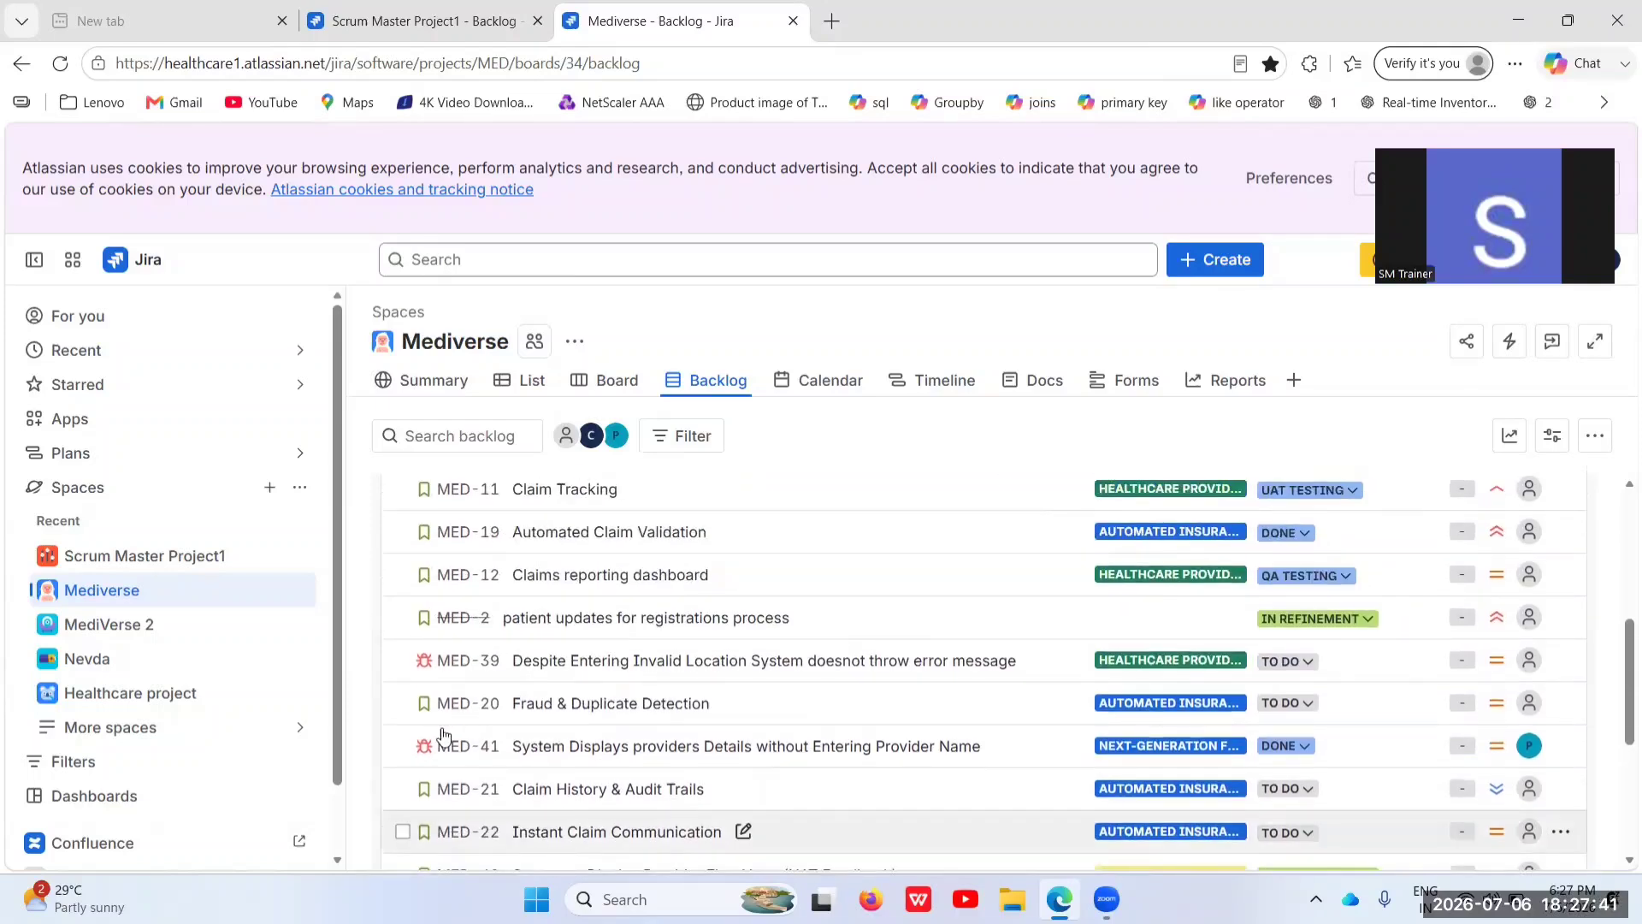
pyautogui.scroll(5, 510, 633)
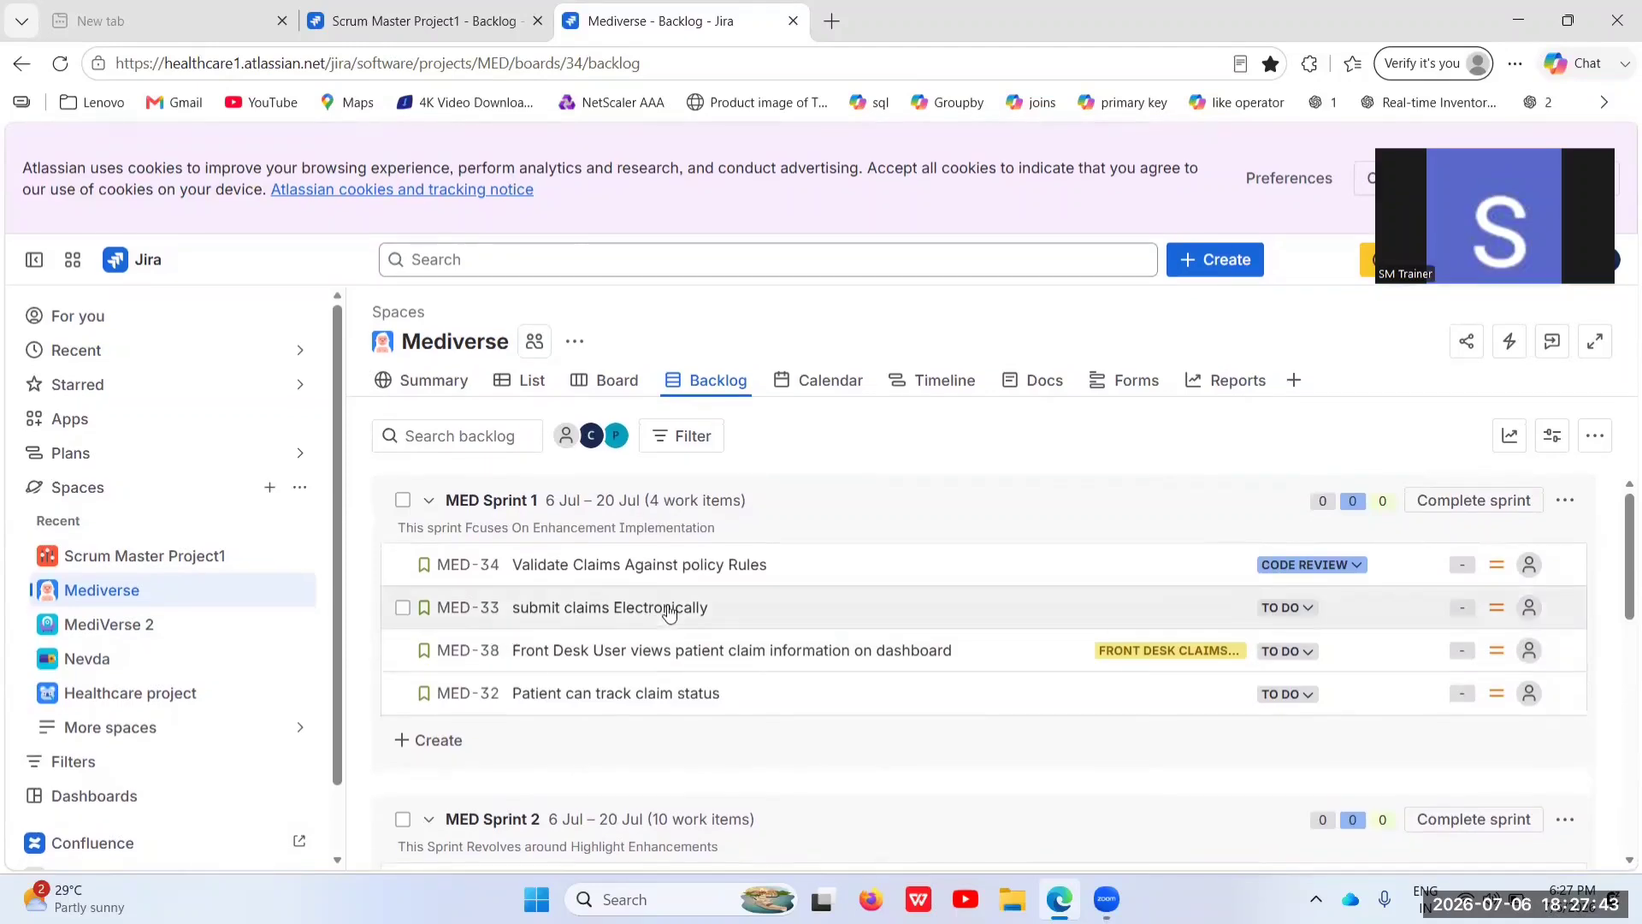
pyautogui.scroll(-2, 666, 689)
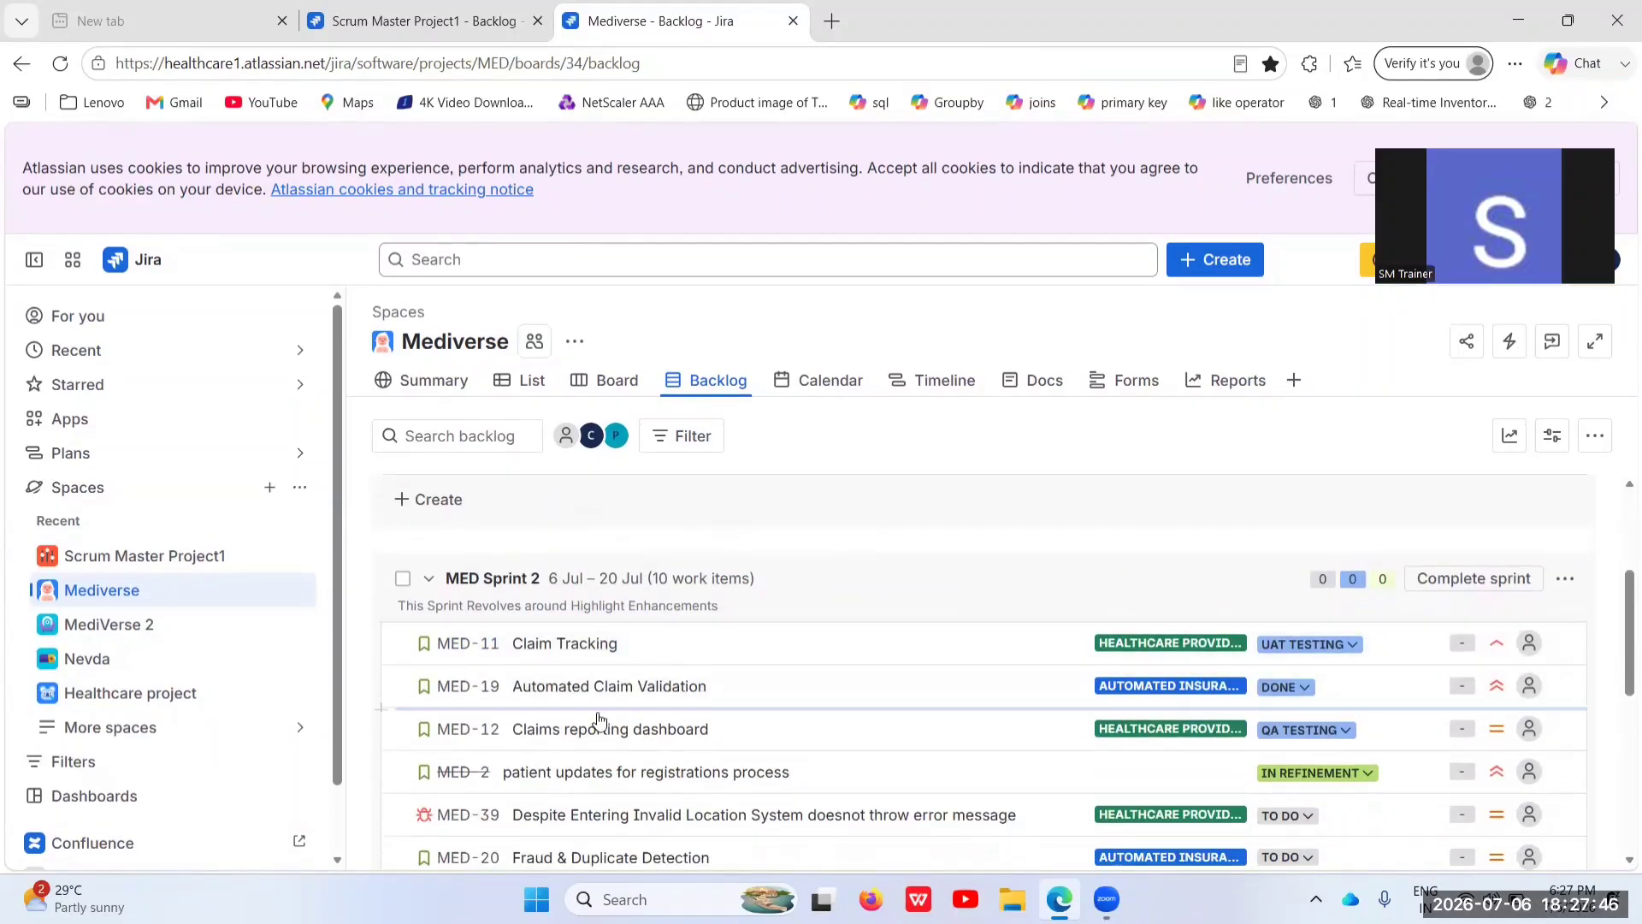
pyautogui.scroll(-1, 598, 721)
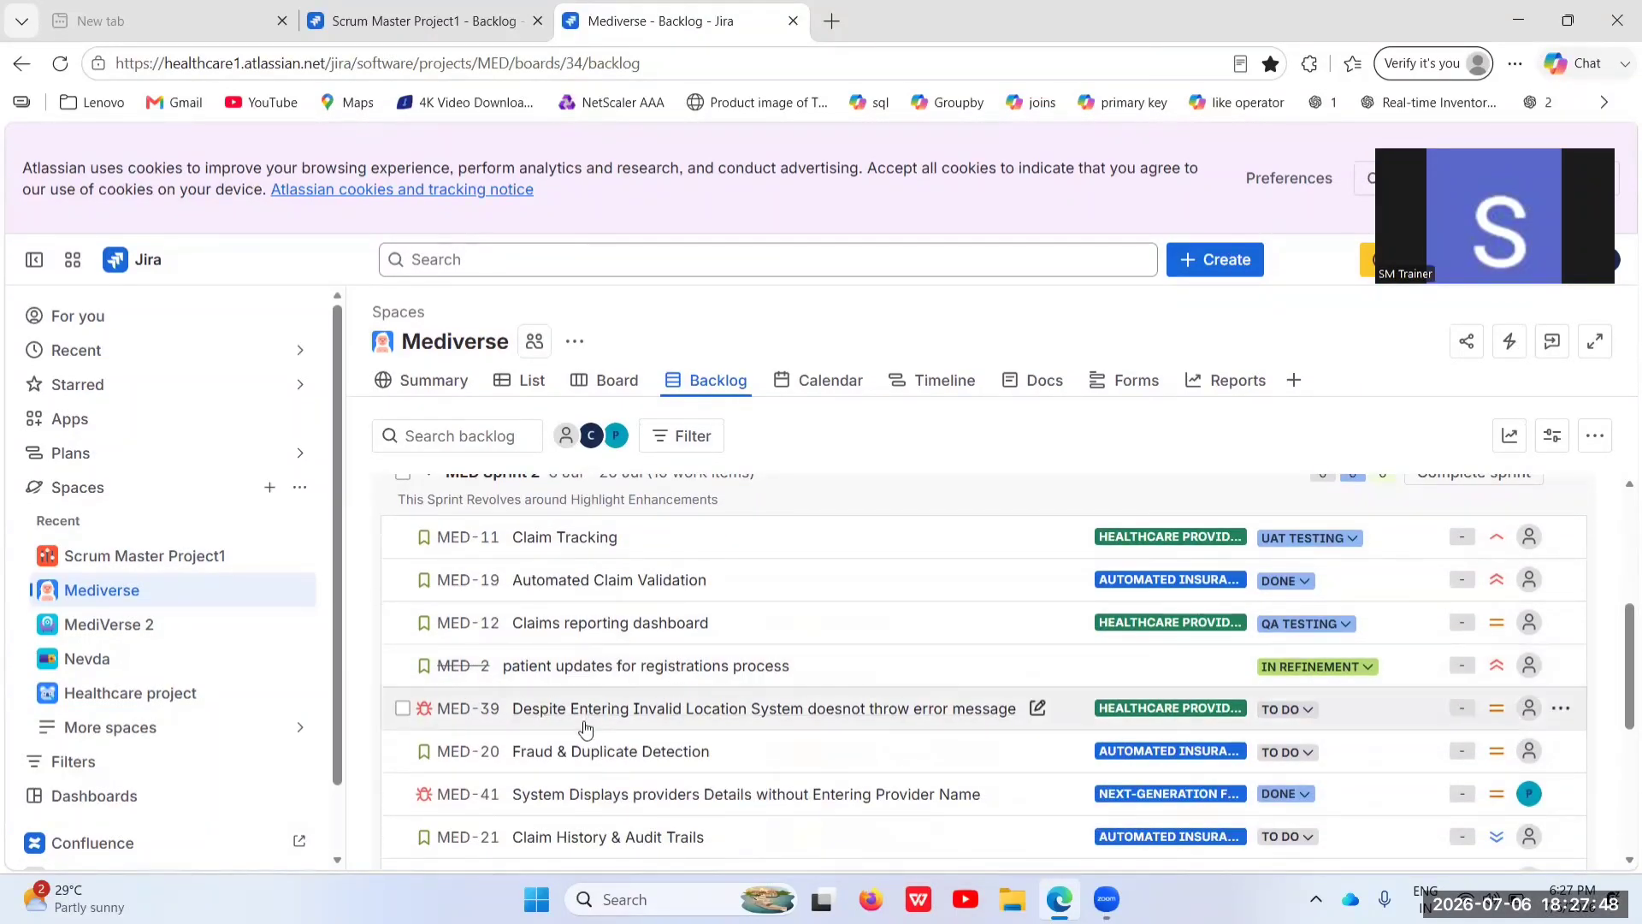
pyautogui.scroll(-1, 591, 768)
# Open MED-20 Fraud & Duplicate Detection from MED Sprint 2 on its own page and read its description and attachments
pyautogui.click(940, 658)
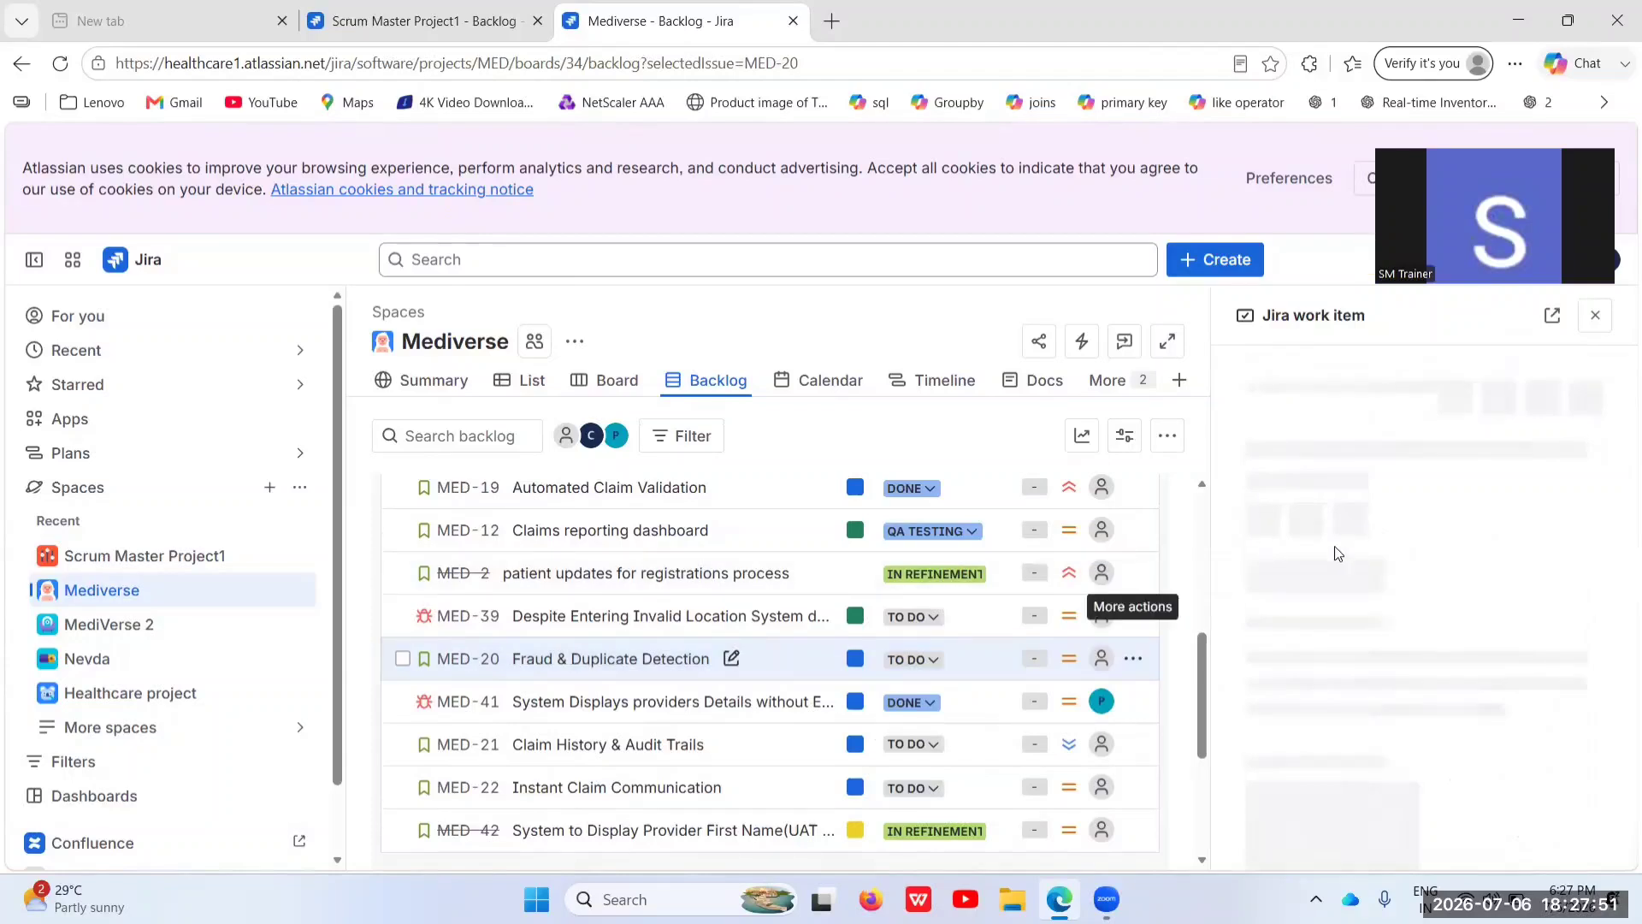
pyautogui.scroll(-3, 1349, 736)
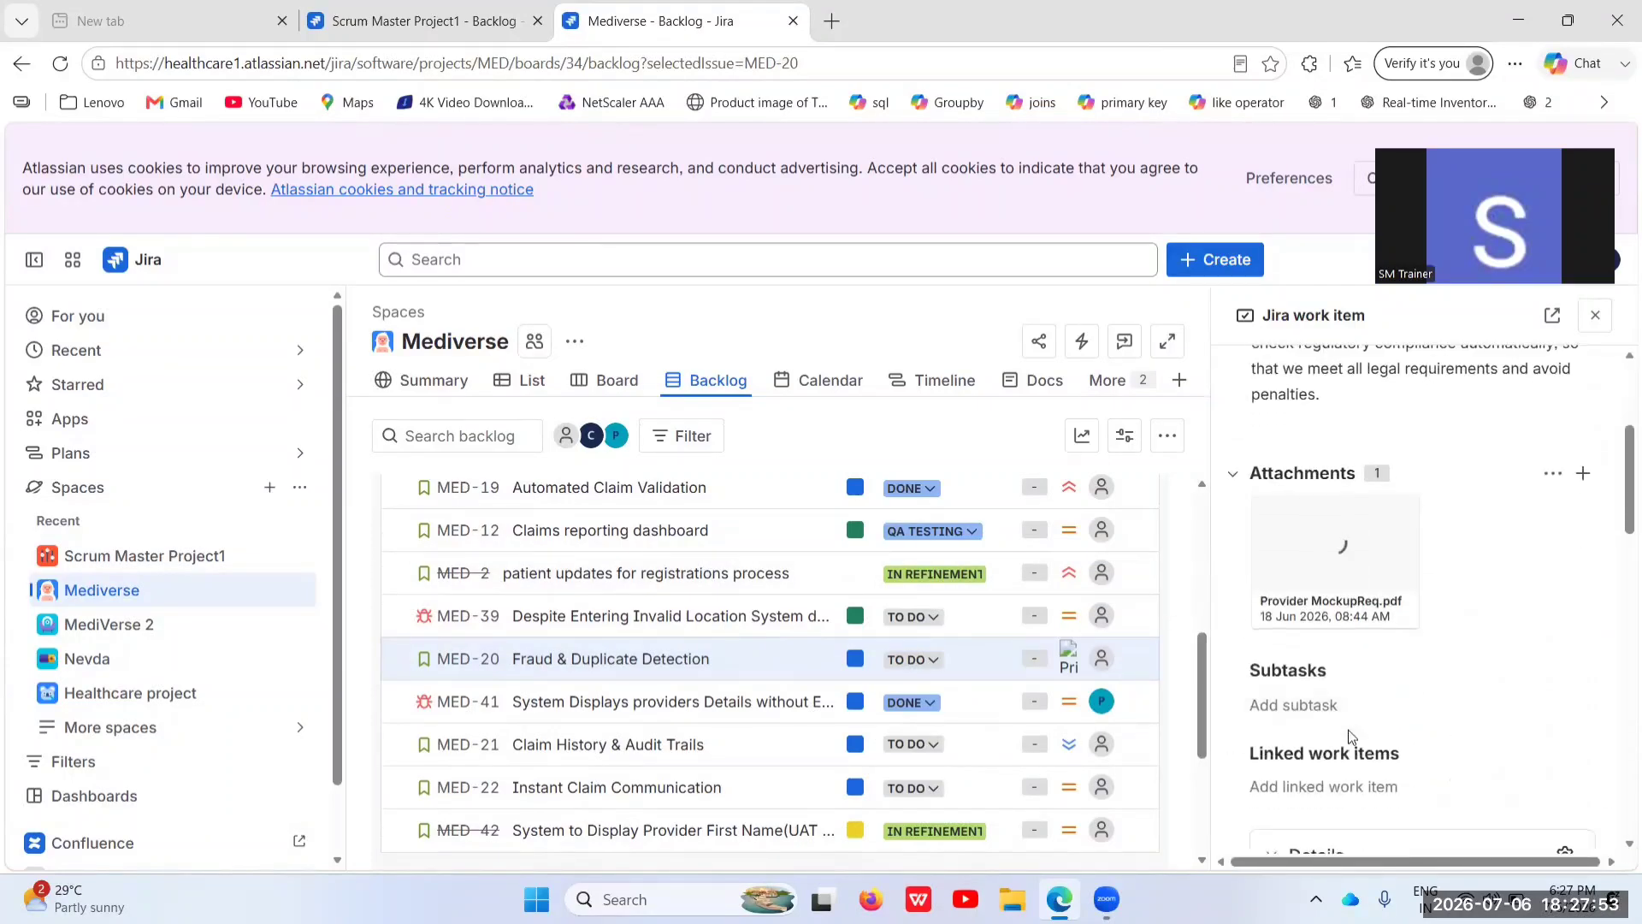
pyautogui.scroll(3, 1350, 735)
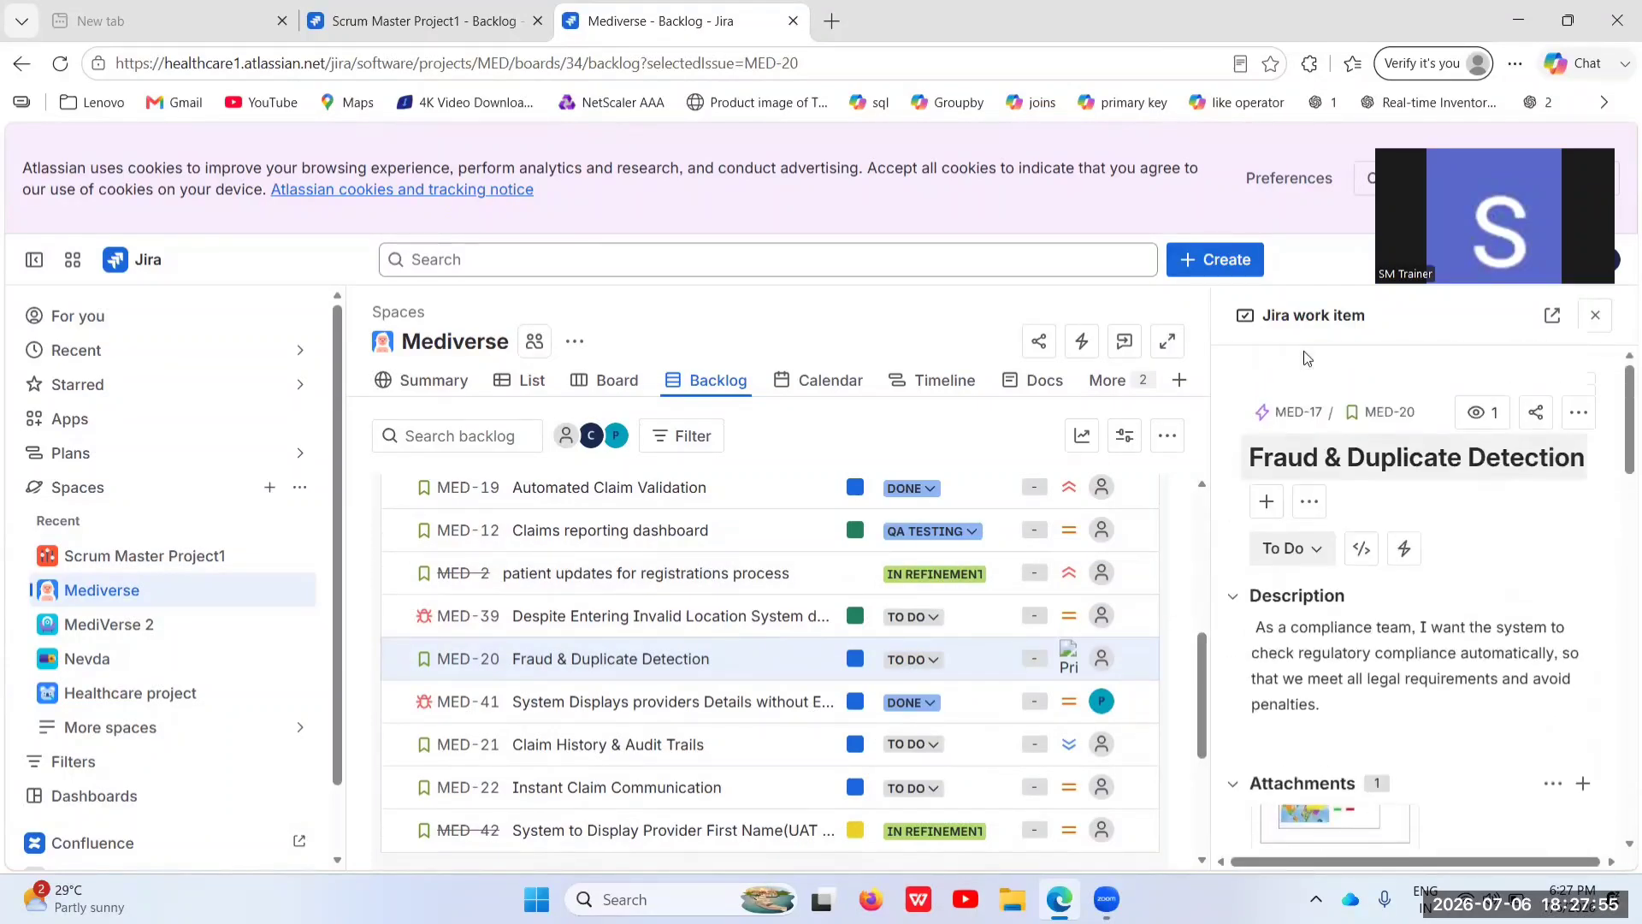
pyautogui.click(1387, 384)
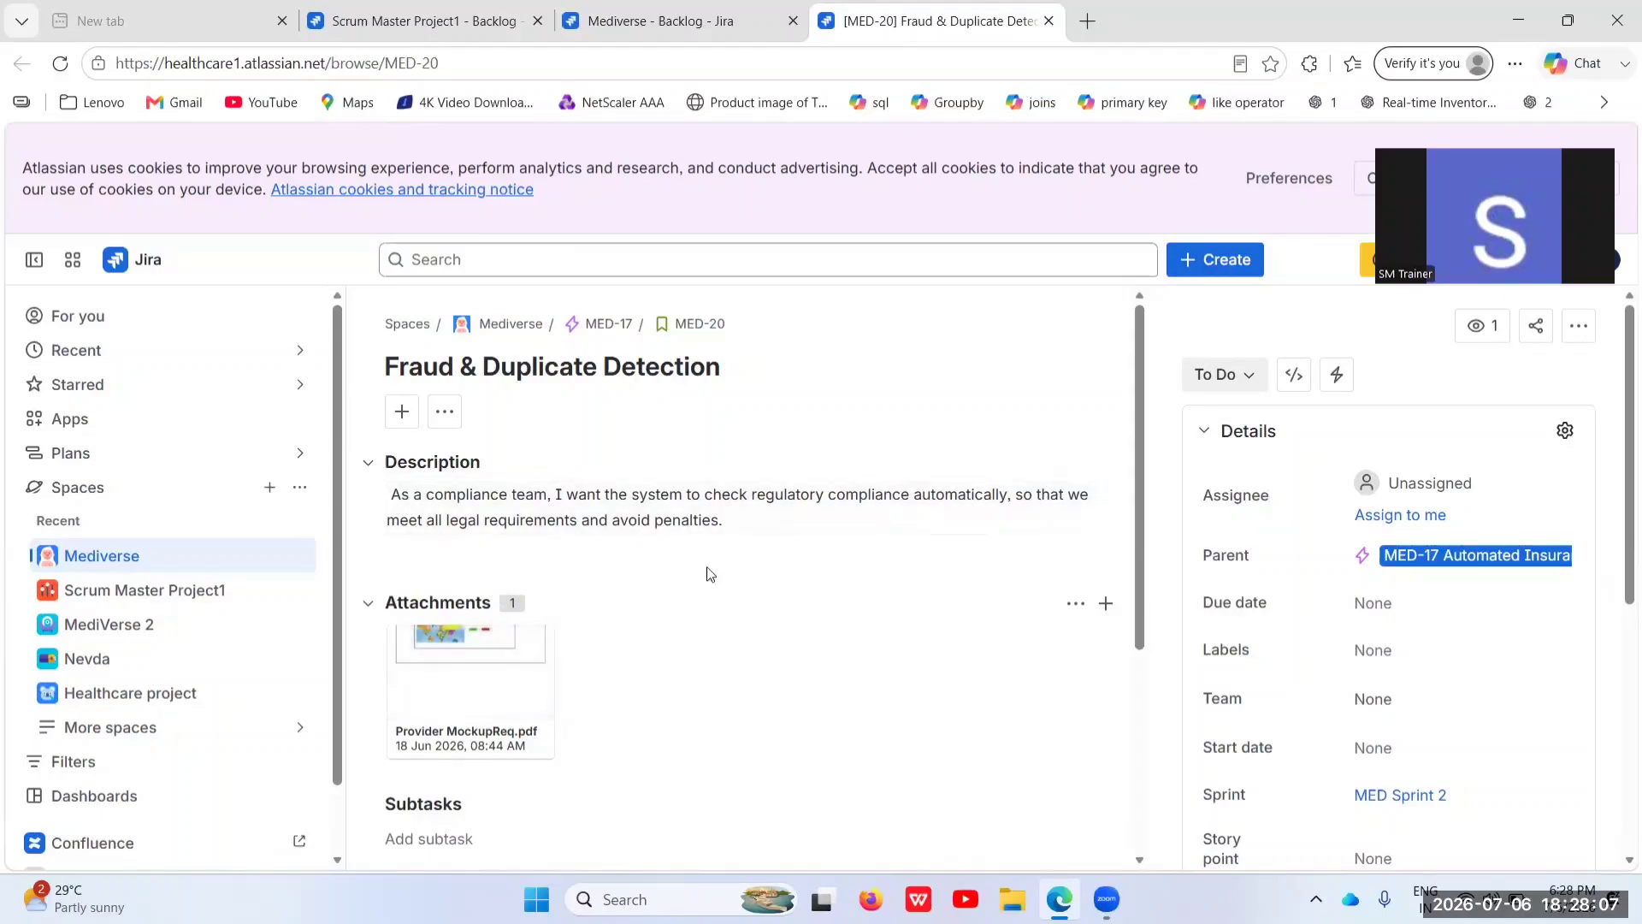
pyautogui.scroll(-2, 703, 519)
pyautogui.scroll(2, 553, 514)
pyautogui.scroll(-1, 552, 514)
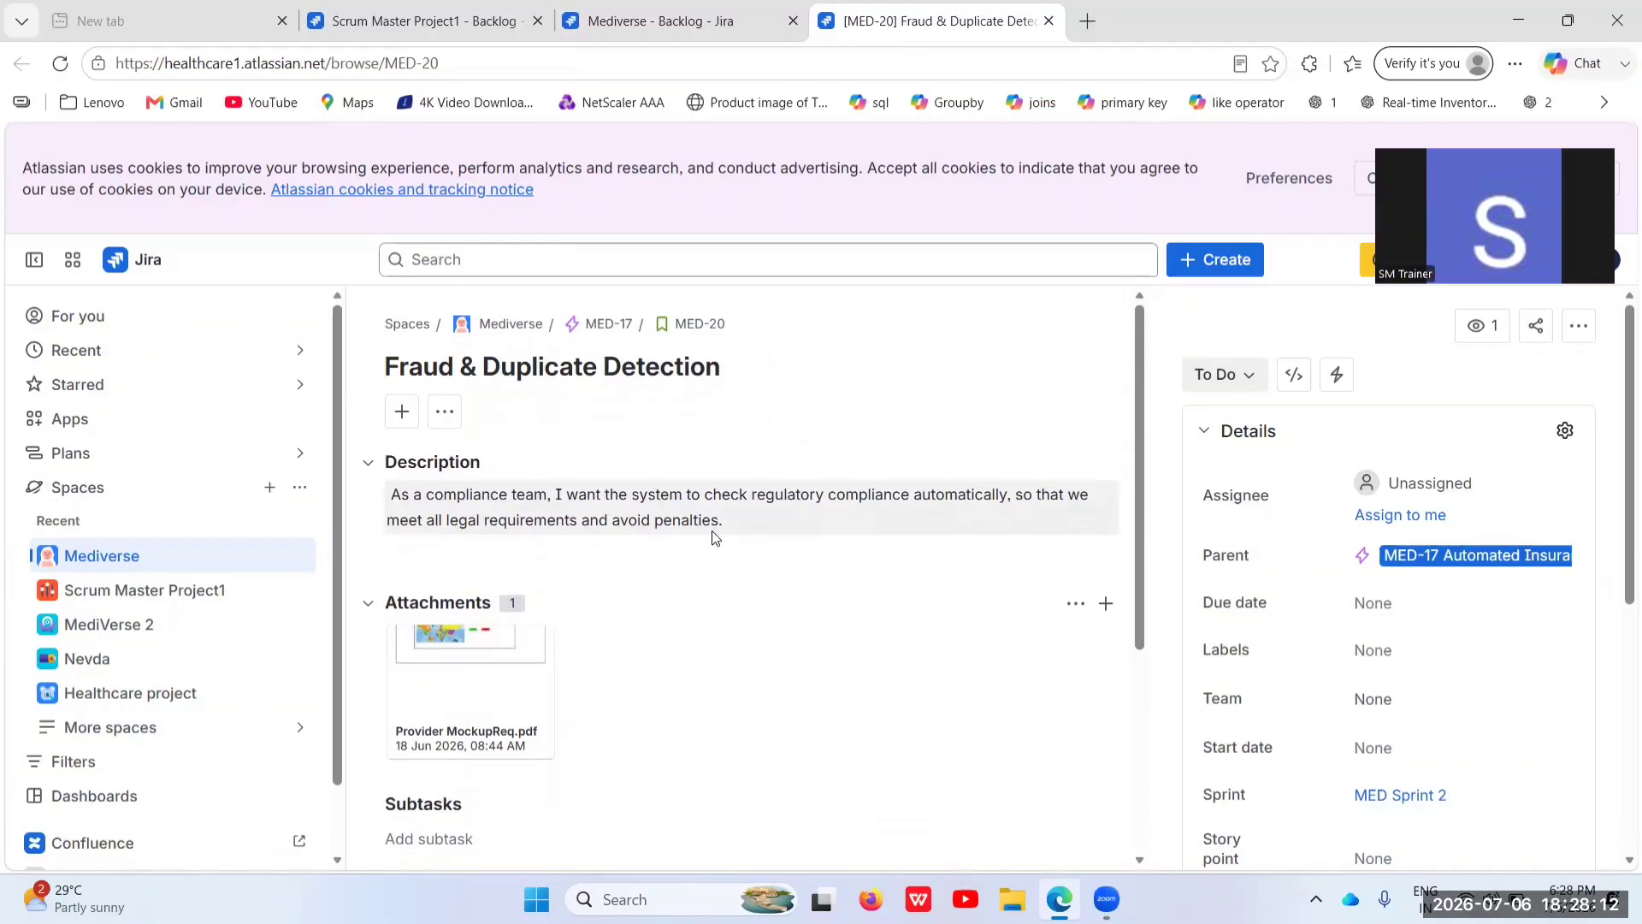
# Go back to the Mediverse backlog and look over the work items listed in MED Sprint 2
pyautogui.click(624, 30)
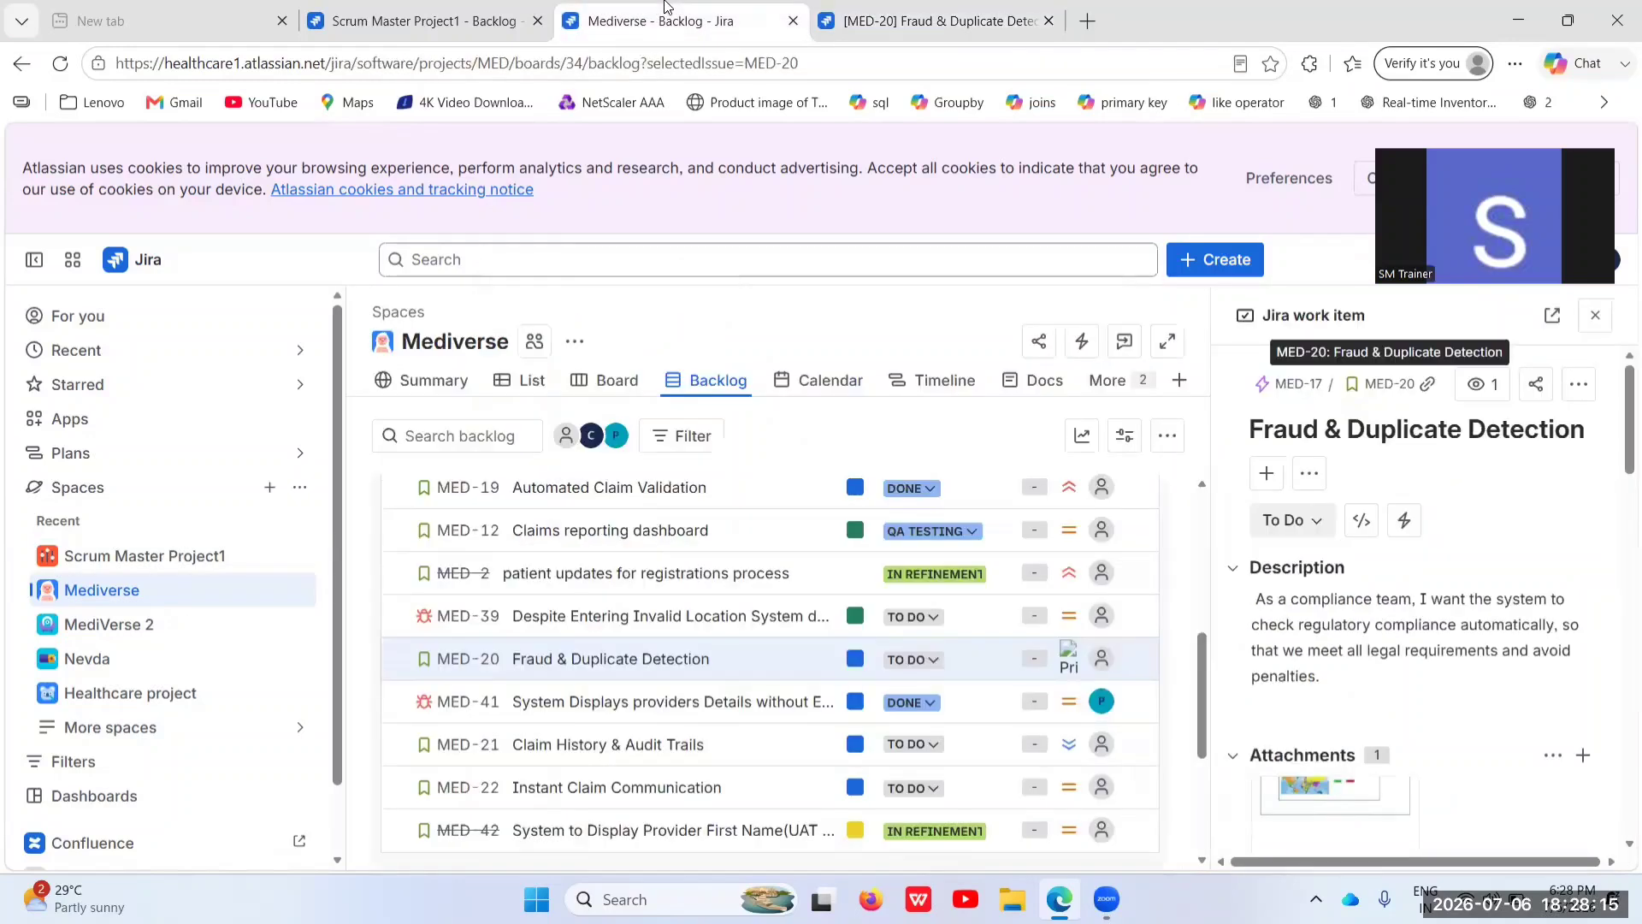
pyautogui.scroll(-1, 611, 745)
pyautogui.scroll(-2, 611, 744)
pyautogui.scroll(3, 615, 727)
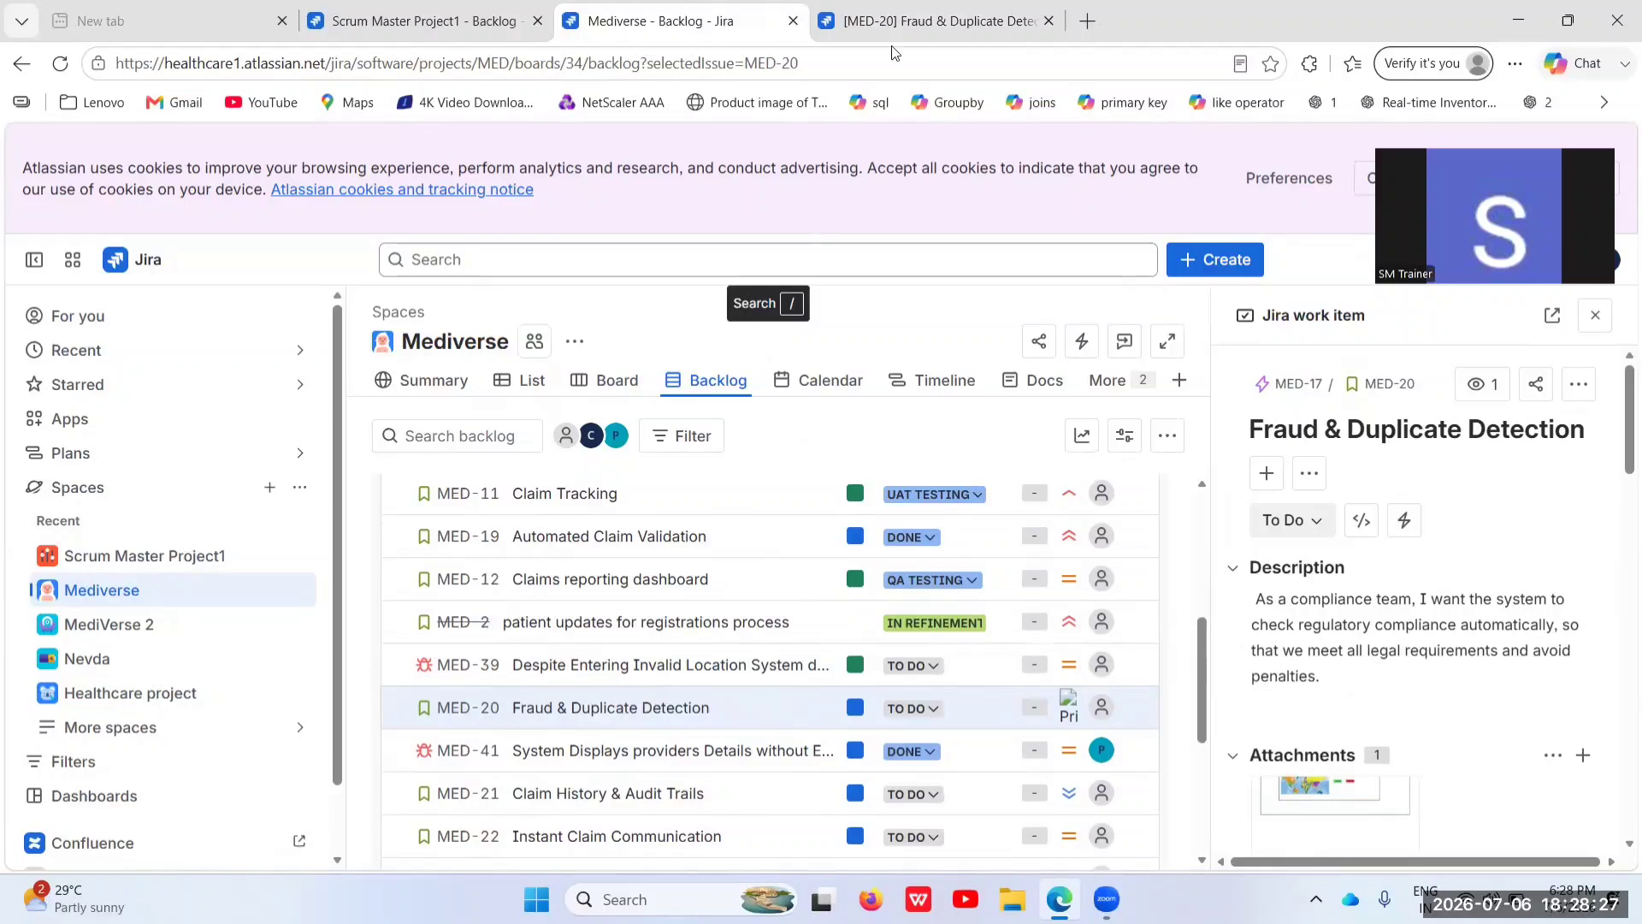
# Switch to the MED-20 page and examine its description, attachments and details, including the sprint and story point estimate
pyautogui.click(897, 19)
pyautogui.scroll(-1, 641, 557)
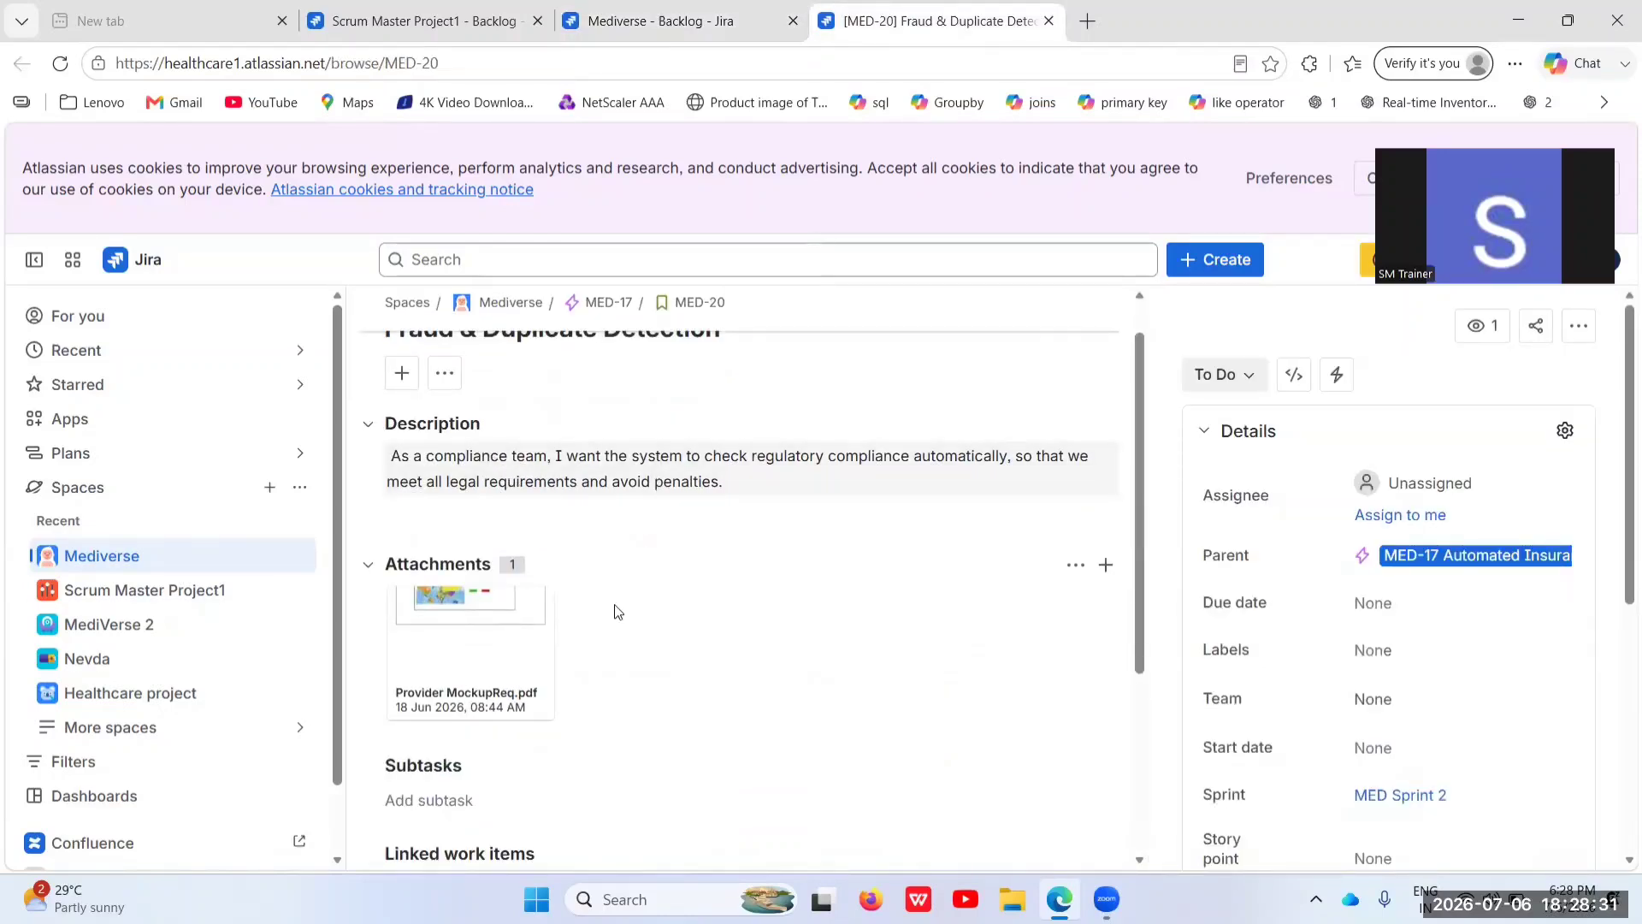
pyautogui.scroll(-1, 1313, 683)
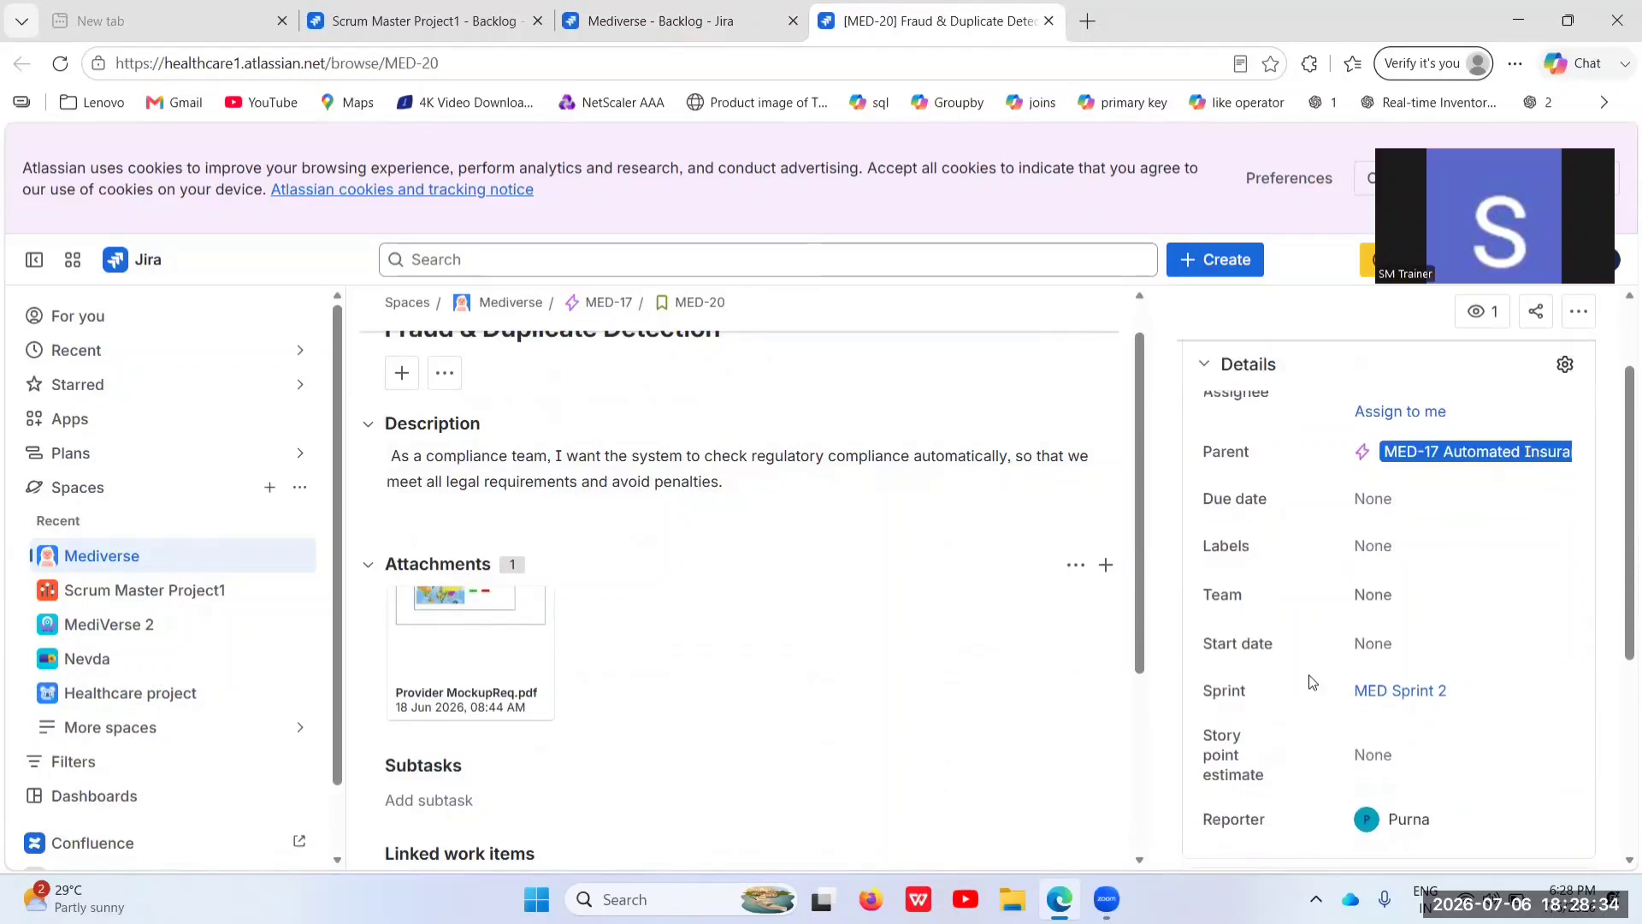
pyautogui.scroll(1, 1312, 682)
pyautogui.scroll(-1, 1313, 682)
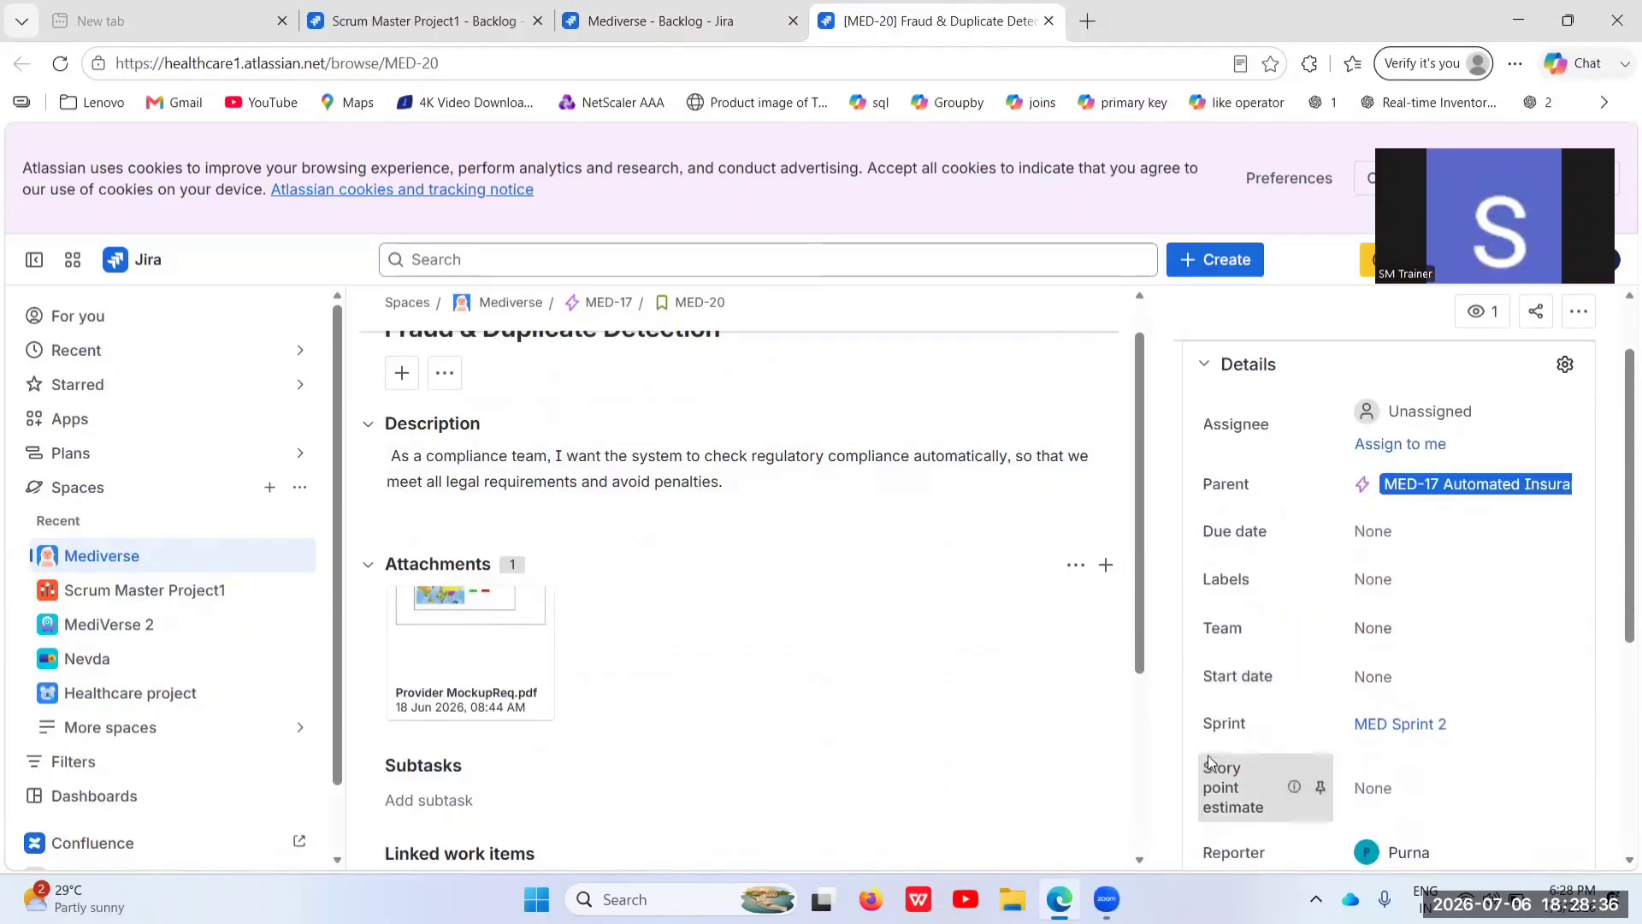
pyautogui.scroll(1, 812, 656)
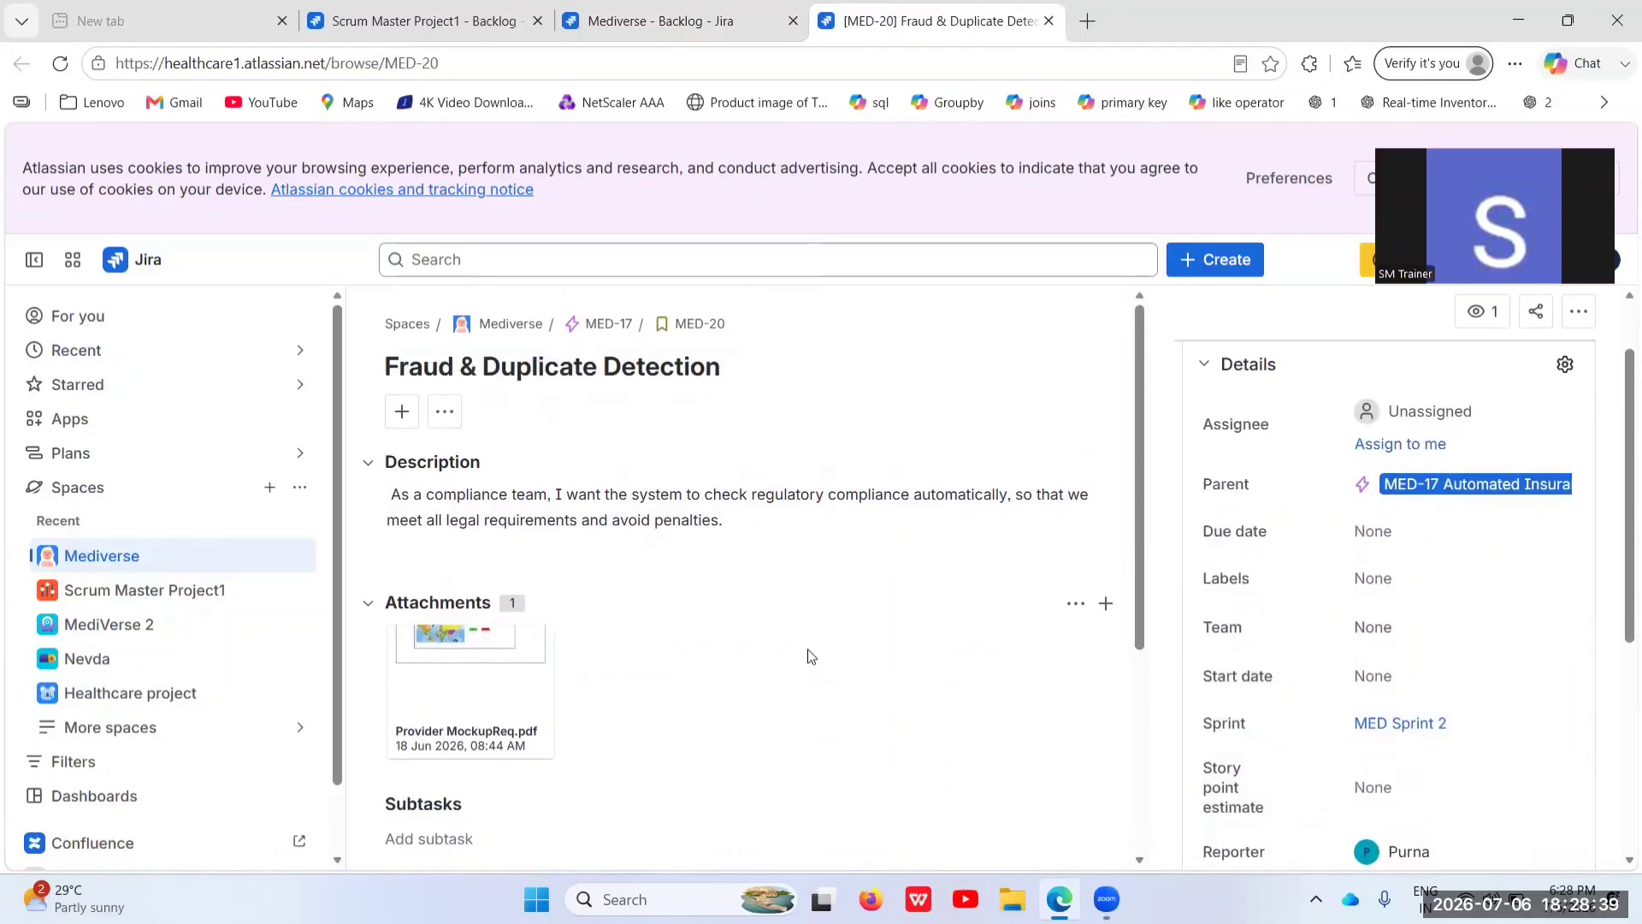